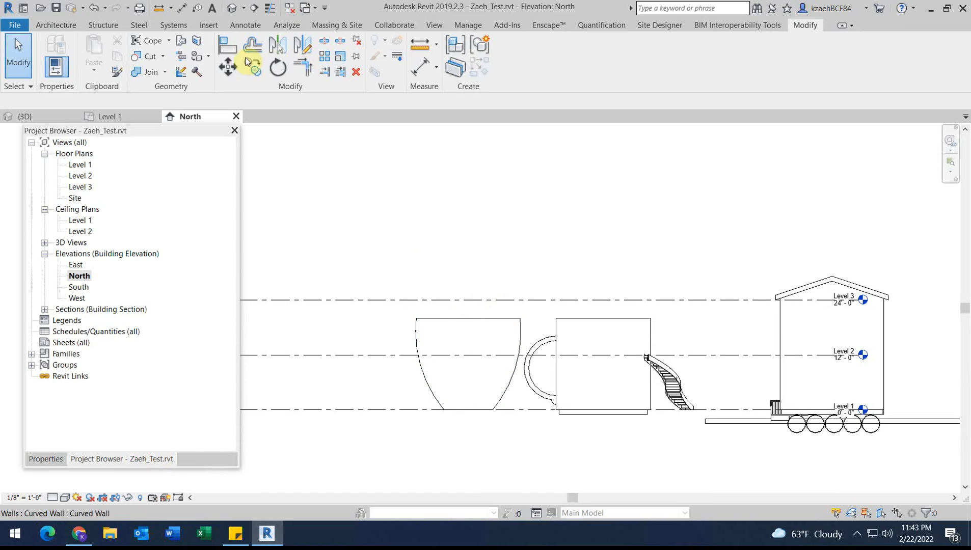
# - Open the default 3D view to examine the house and the two cup-shaped buildings
pyautogui.click(232, 6)
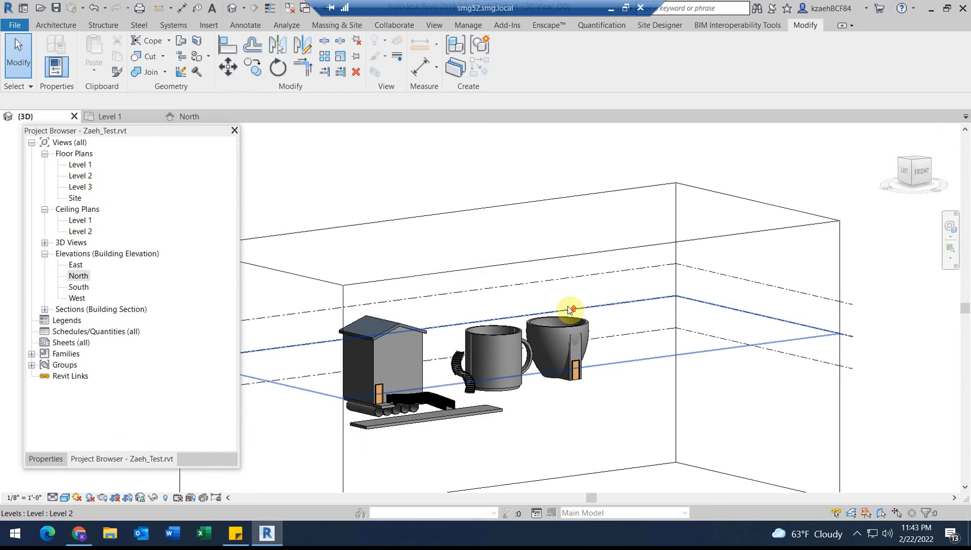
pyautogui.scroll(2, 568, 307)
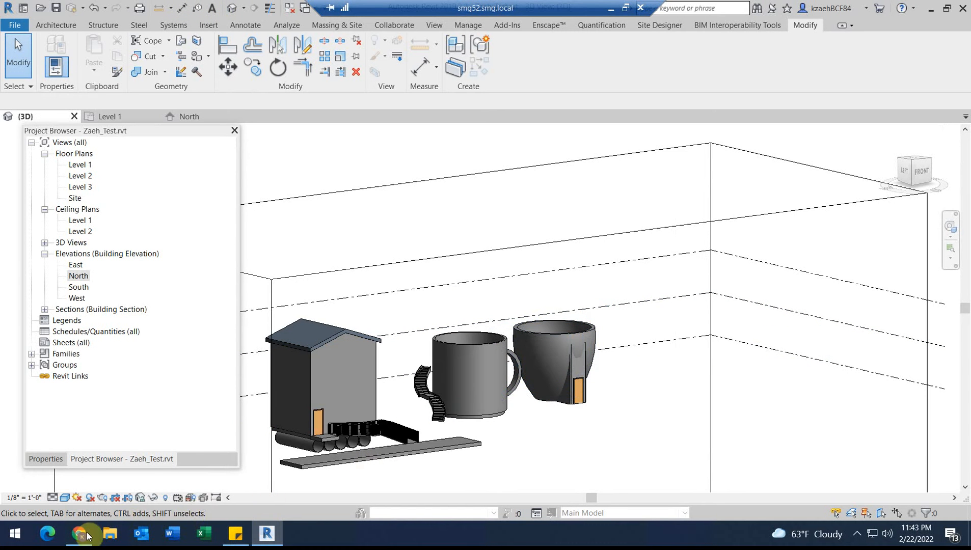
# - Switch to Chrome's domed roof image search, check the source page of the Blue Domed Roof Design image, and return to the results
pyautogui.moveTo(75, 537)
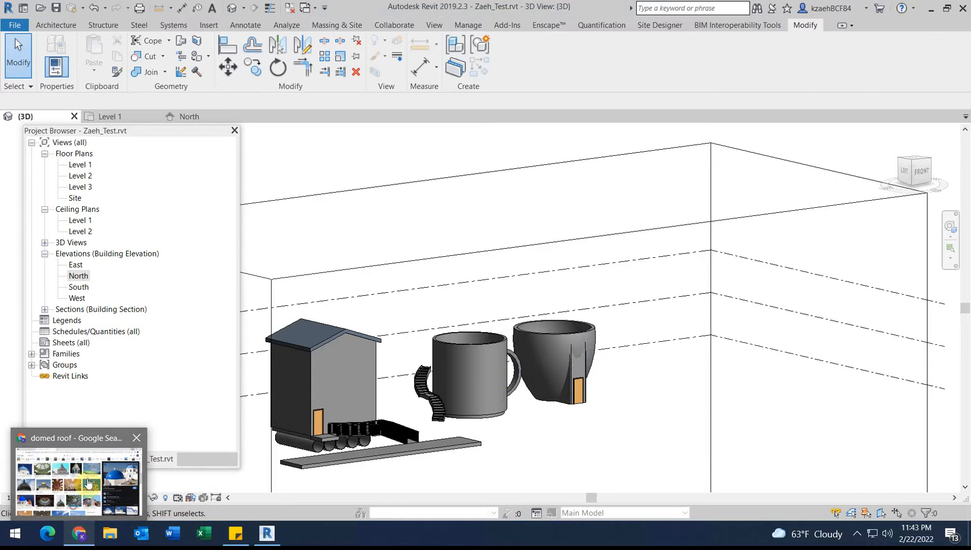
pyautogui.click(125, 474)
pyautogui.scroll(1, 194, 277)
pyautogui.scroll(6, 194, 277)
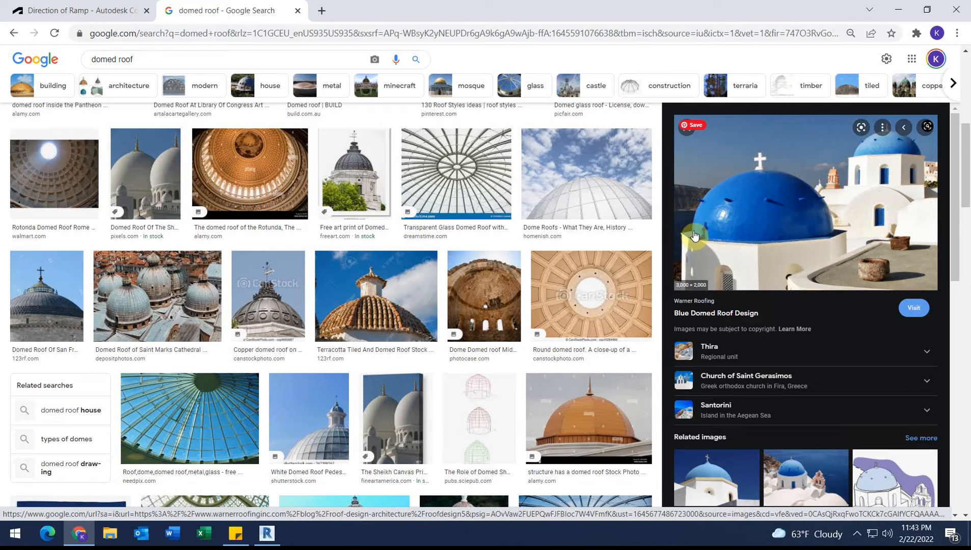
pyautogui.click(735, 202)
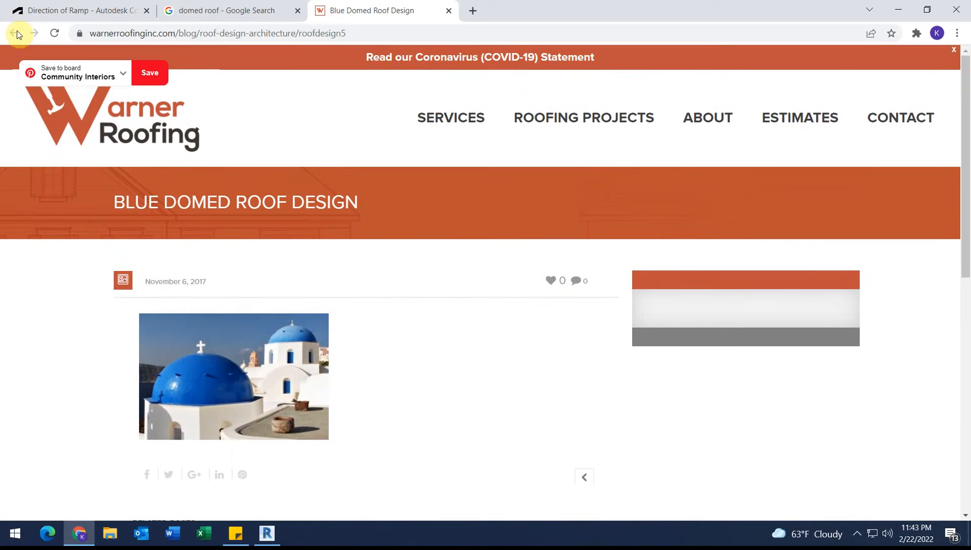
pyautogui.click(449, 11)
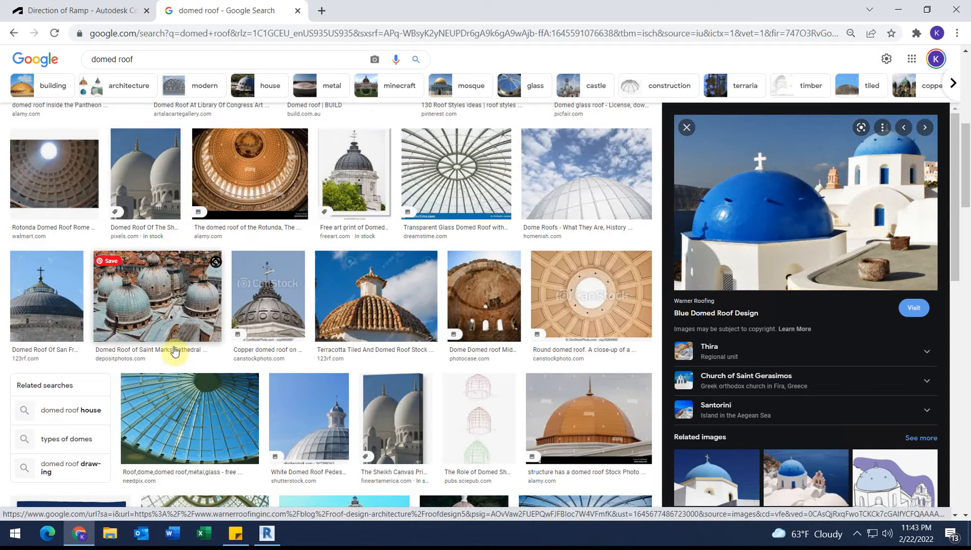
# - Preview the Saint Marks Cathedral domed roof image and browse further domed roof examples for reference
pyautogui.click(163, 307)
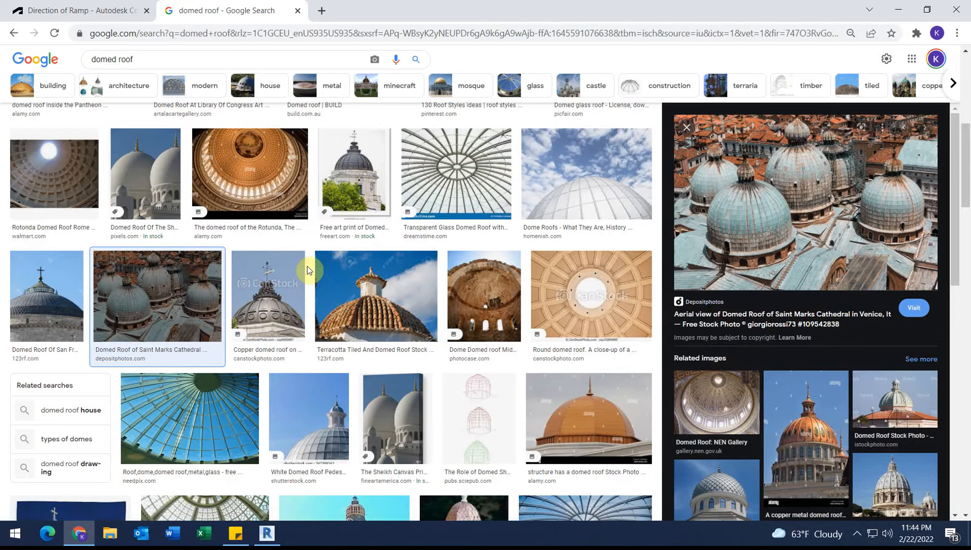
pyautogui.scroll(-3, 309, 270)
pyautogui.scroll(-1, 309, 270)
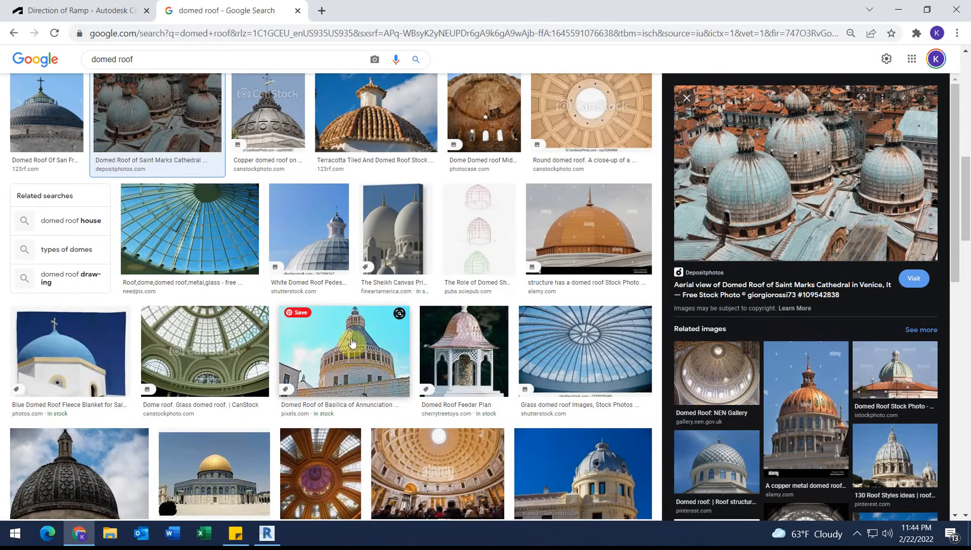
pyautogui.scroll(-5, 538, 475)
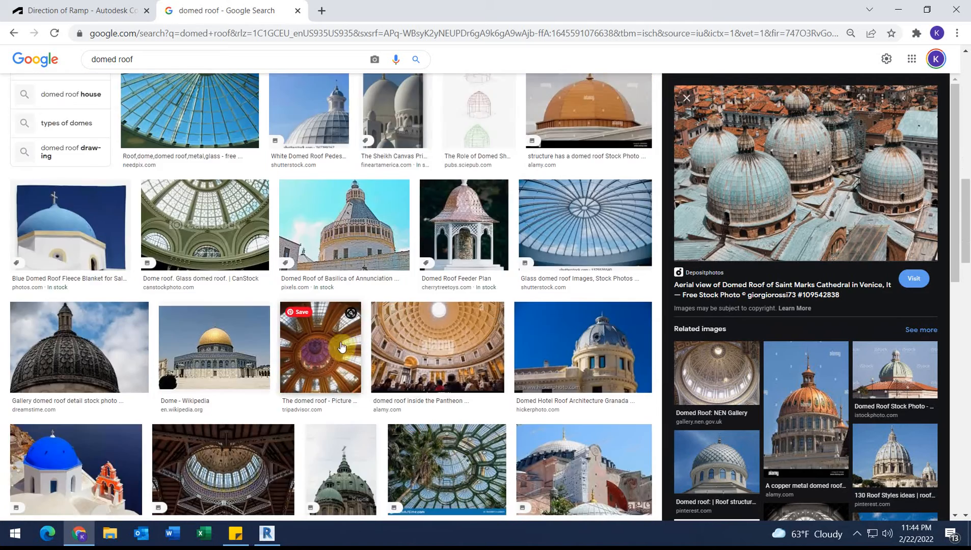
pyautogui.scroll(-6, 239, 286)
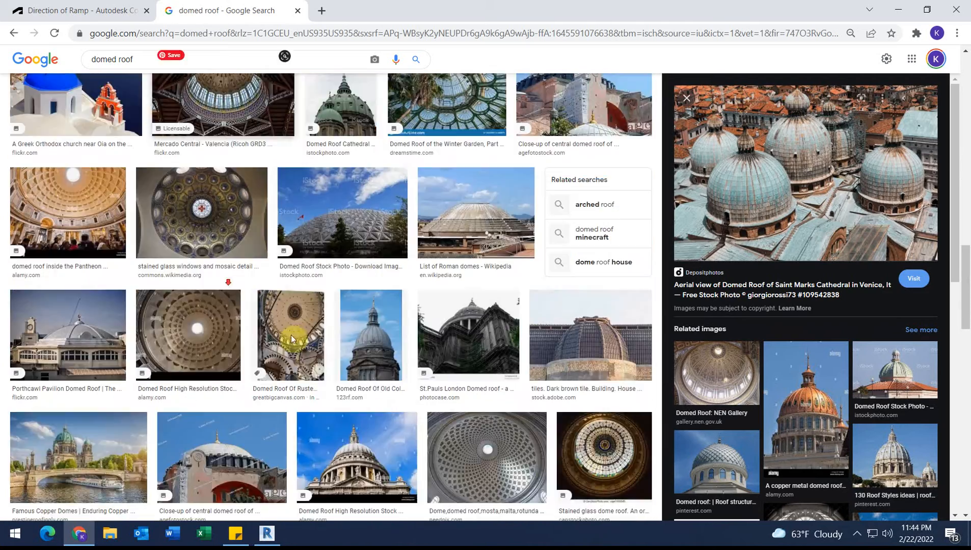
pyautogui.scroll(-5, 326, 376)
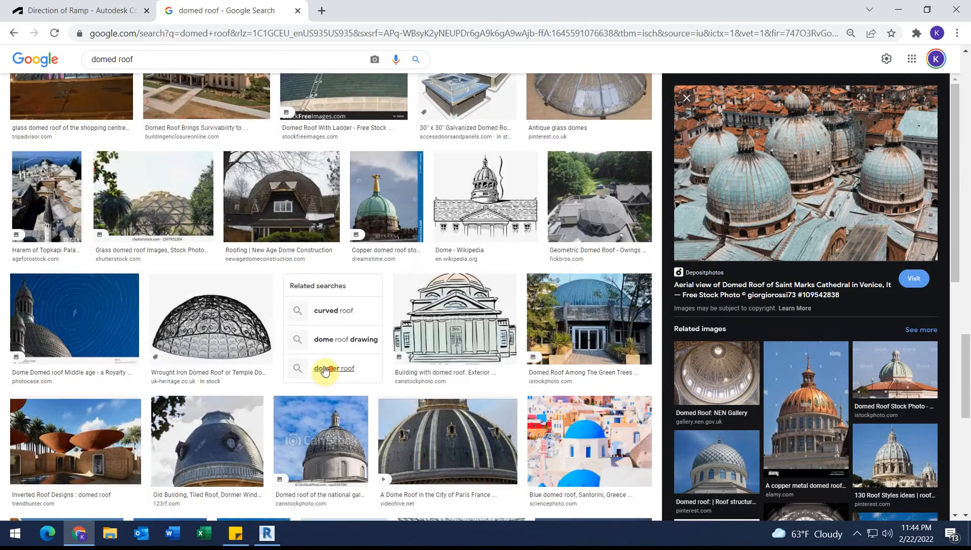
pyautogui.scroll(-8, 325, 371)
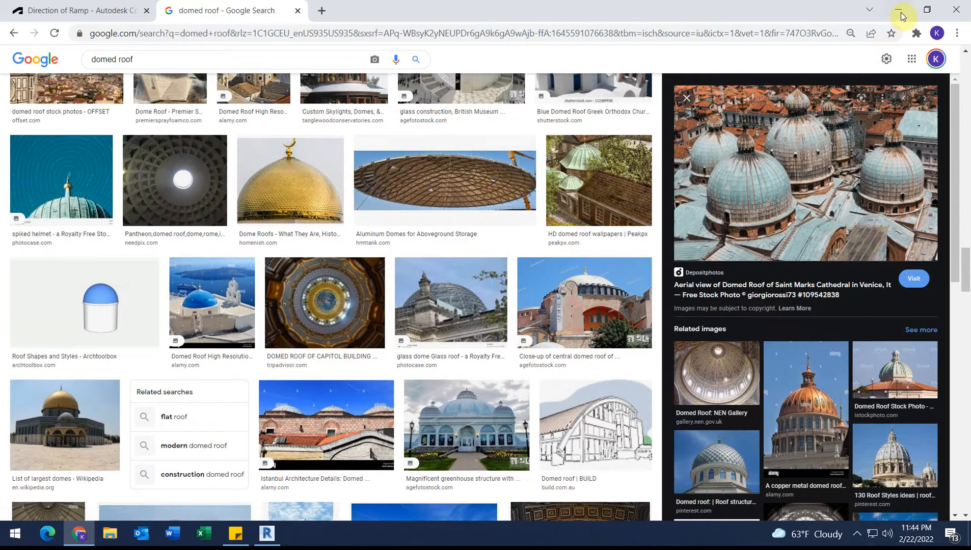
# - Return to Revit and open the Level 3 floor plan at the tapered round cup building
pyautogui.click(899, 11)
pyautogui.scroll(-3, 458, 305)
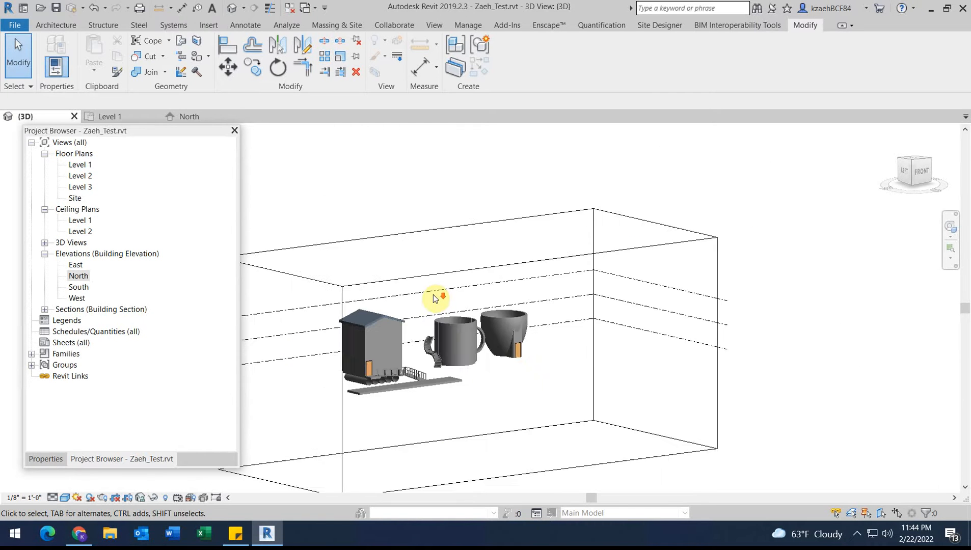
pyautogui.scroll(3, 455, 305)
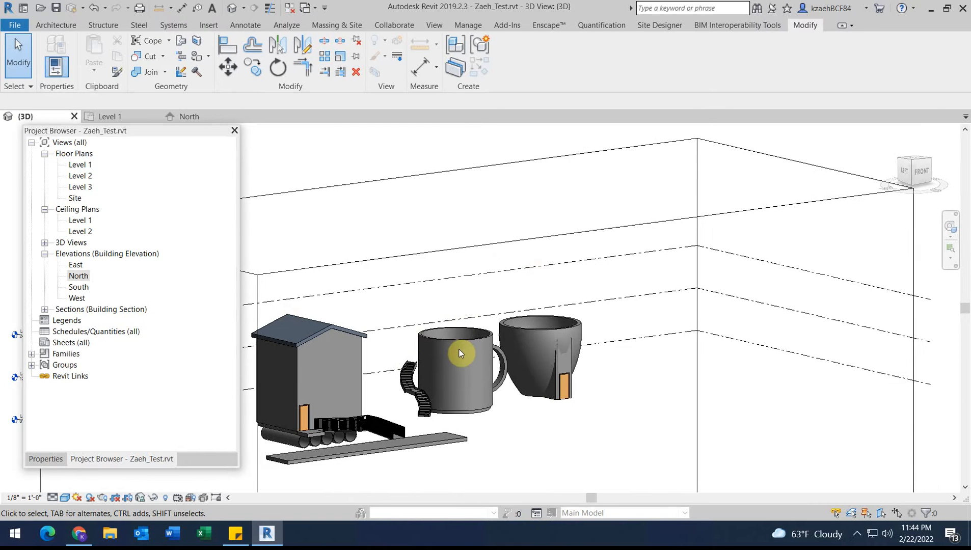
pyautogui.doubleClick(80, 187)
pyautogui.scroll(4, 542, 239)
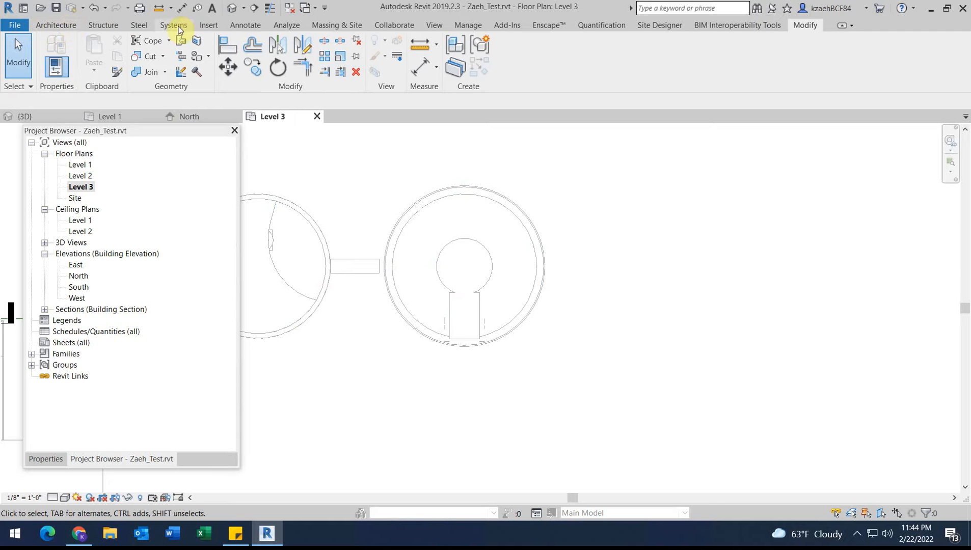
# - Draw a detail-line circle of about 4'-6" radius inside the tapered cup's round wall, northeast of its center
pyautogui.click(234, 26)
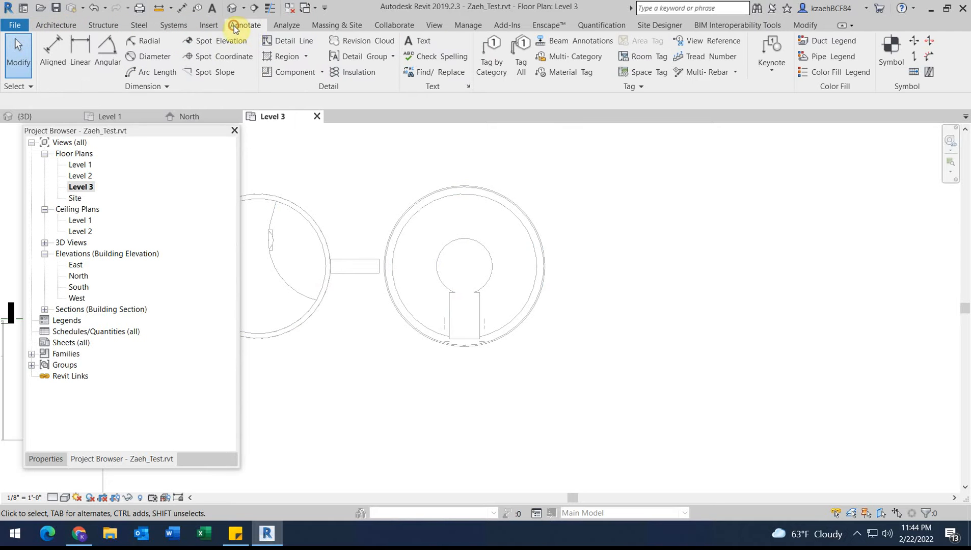
pyautogui.click(289, 41)
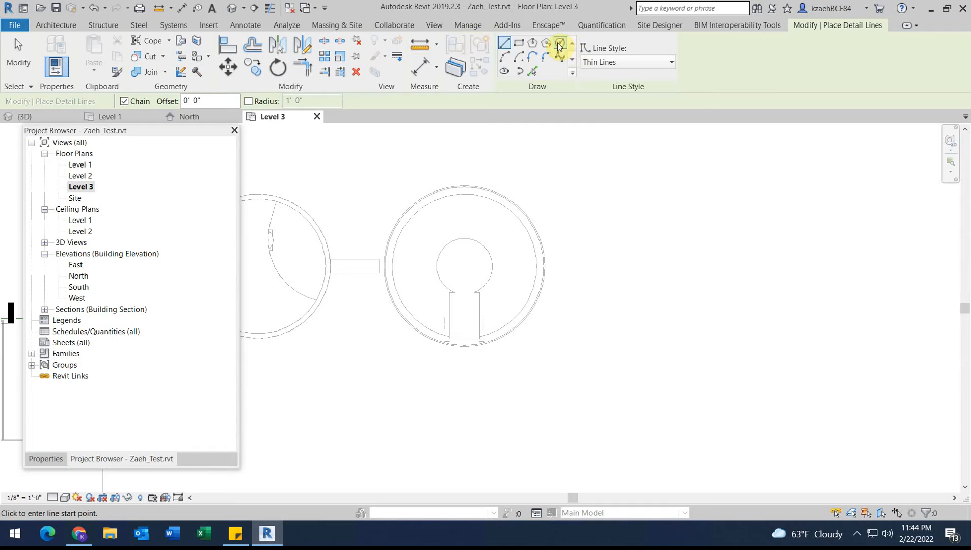
pyautogui.click(560, 44)
pyautogui.click(499, 238)
pyautogui.click(520, 263)
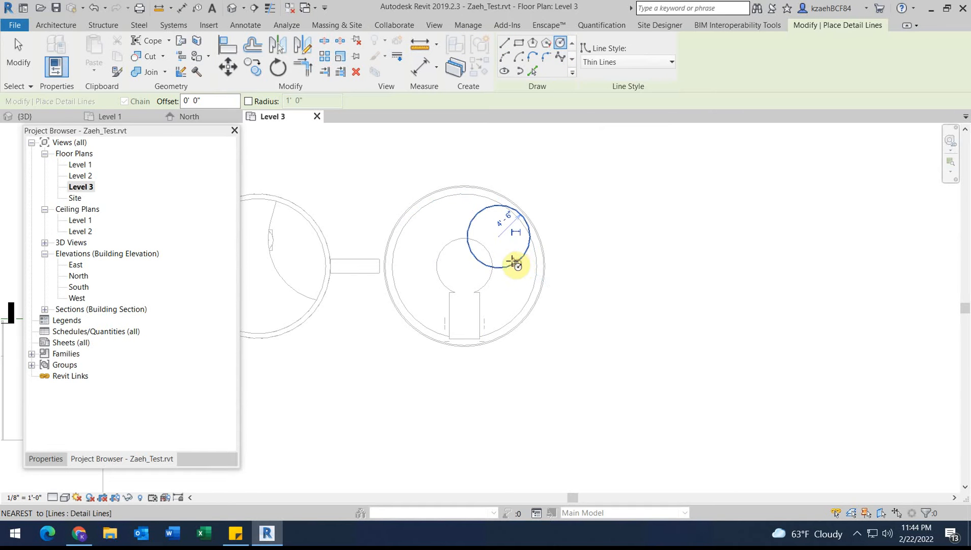
pyautogui.scroll(2, 488, 242)
pyautogui.scroll(3, 505, 300)
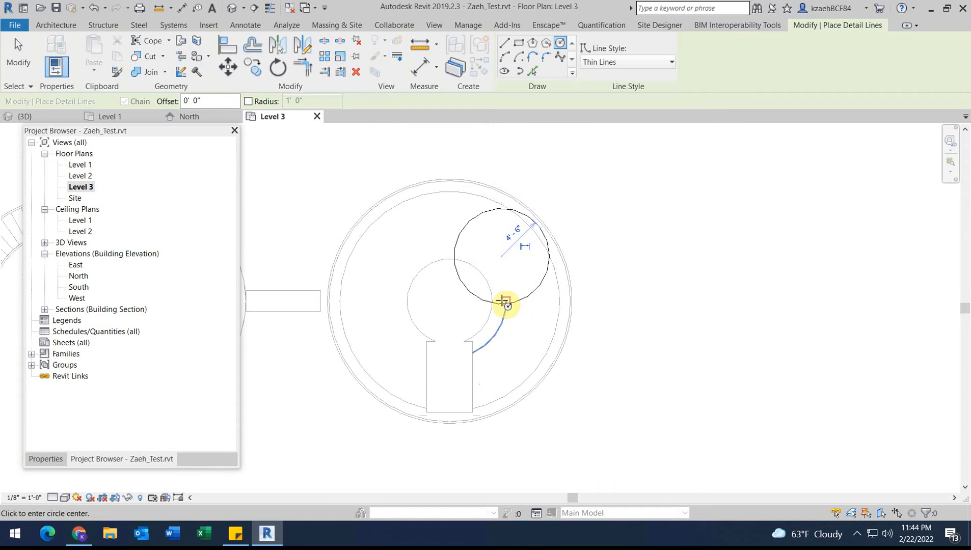
pyautogui.press('Escape')
pyautogui.press('Escape')
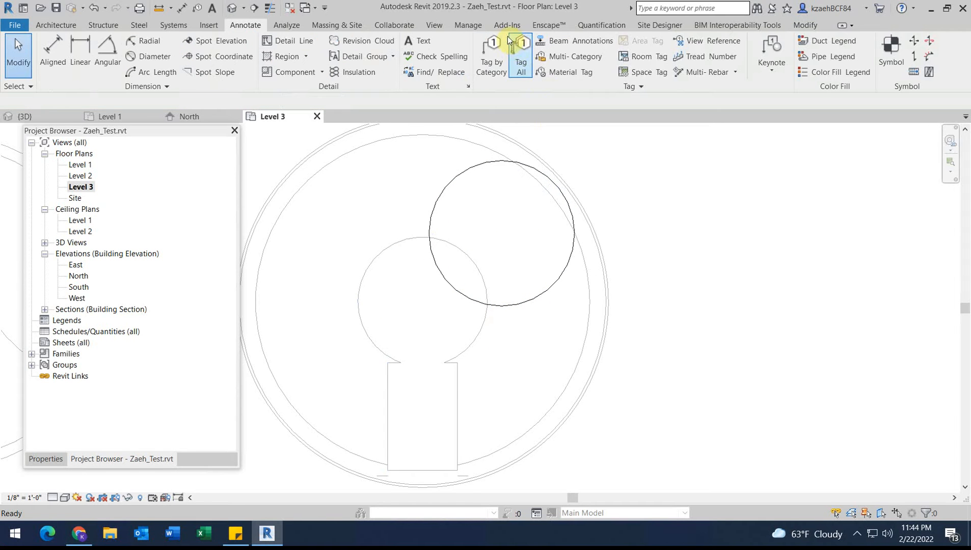
# - Draw horizontal and vertical detail lines across the full width of the cup's outer round wall, crossing at its center
pyautogui.click(279, 45)
pyautogui.scroll(-2, 271, 301)
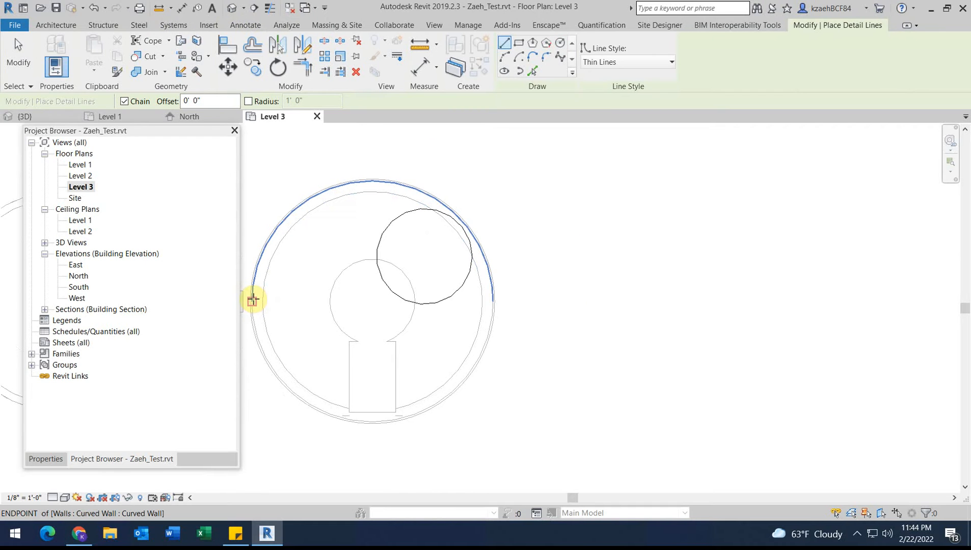
pyautogui.click(253, 301)
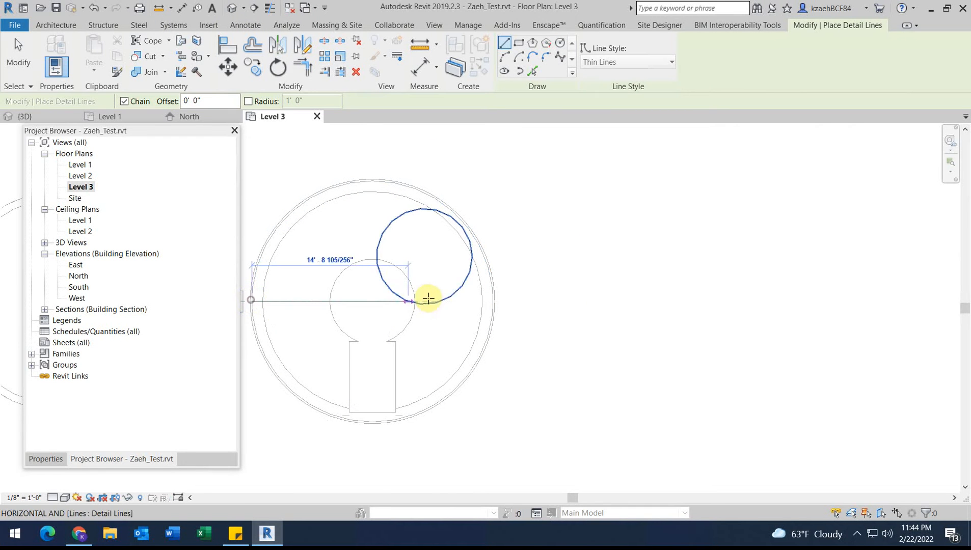
pyautogui.click(495, 301)
pyautogui.press('Escape')
pyautogui.click(372, 181)
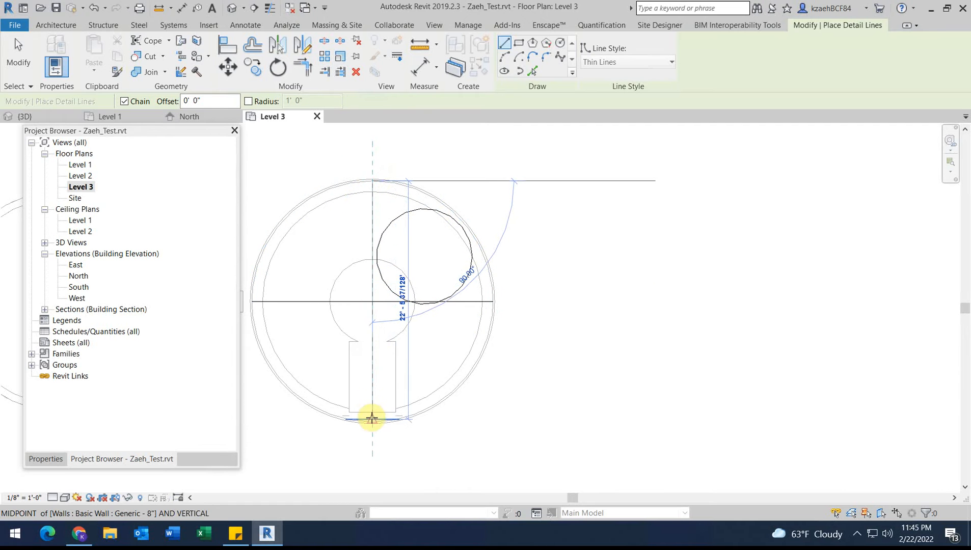
pyautogui.click(373, 423)
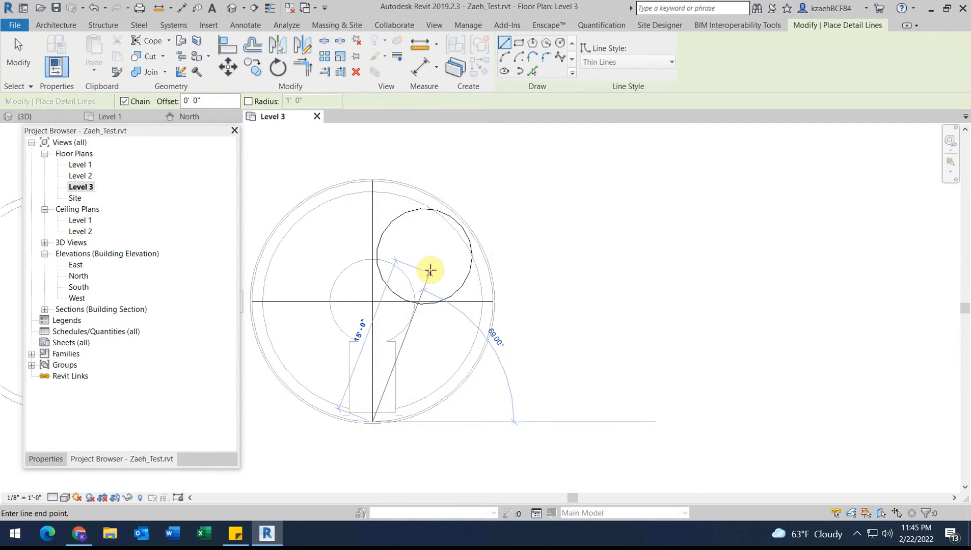
pyautogui.scroll(3, 430, 268)
pyautogui.press('Escape')
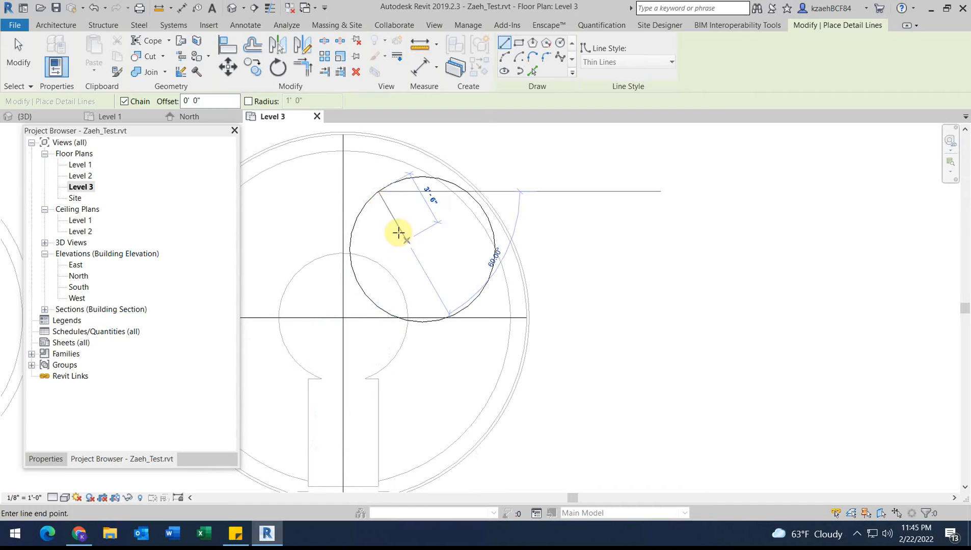
pyautogui.press('Escape')
# - Move the detail circle vertically so its lowest point touches the horizontal center line
pyautogui.click(372, 206)
pyautogui.moveTo(366, 204); pyautogui.dragTo(374, 197)
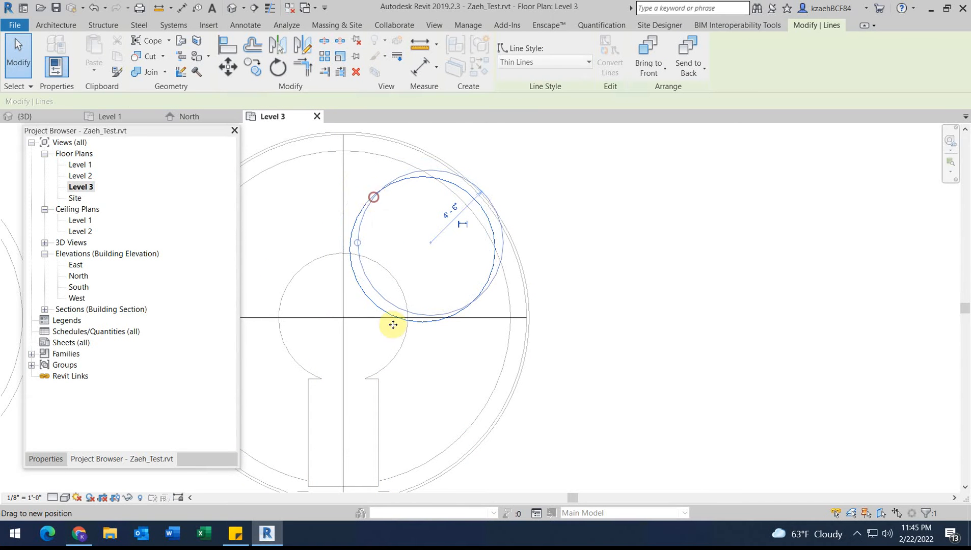
pyautogui.scroll(1, 427, 305)
pyautogui.press('m')
pyautogui.press('v')
pyautogui.scroll(2, 440, 298)
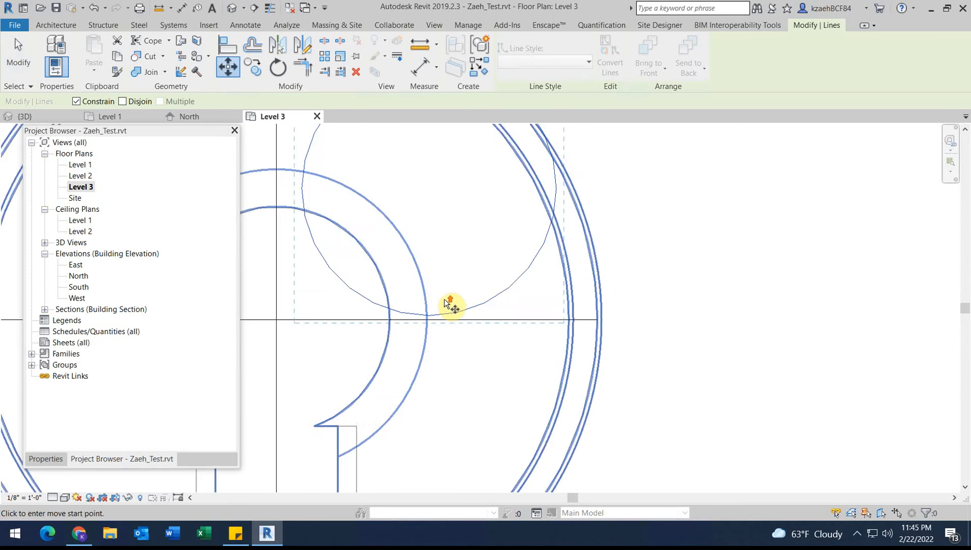
pyautogui.click(431, 320)
pyautogui.click(432, 324)
pyautogui.scroll(-2, 432, 323)
# - Move the detail circle horizontally so its west edge touches the vertical center line
pyautogui.press('m')
pyautogui.press('v')
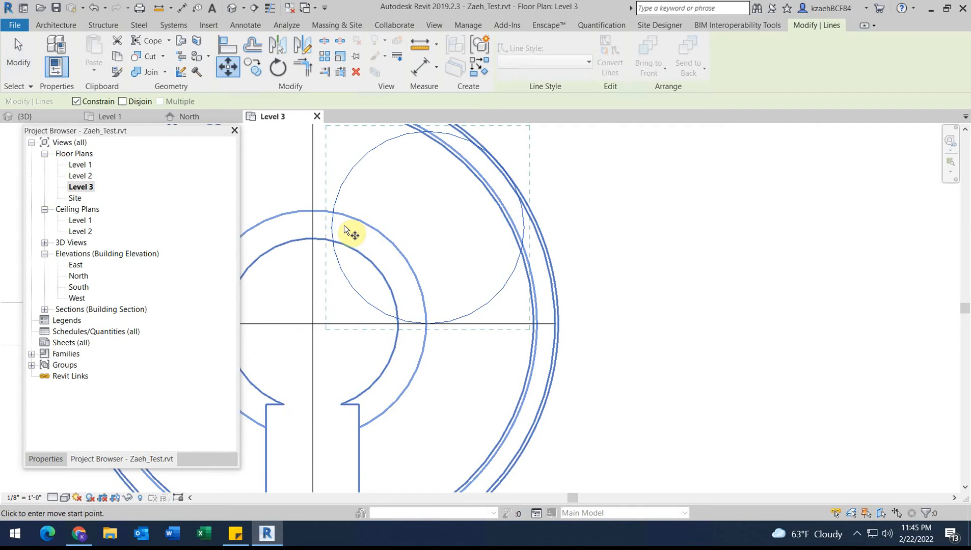
pyautogui.click(332, 227)
pyautogui.click(316, 227)
pyautogui.scroll(-2, 326, 226)
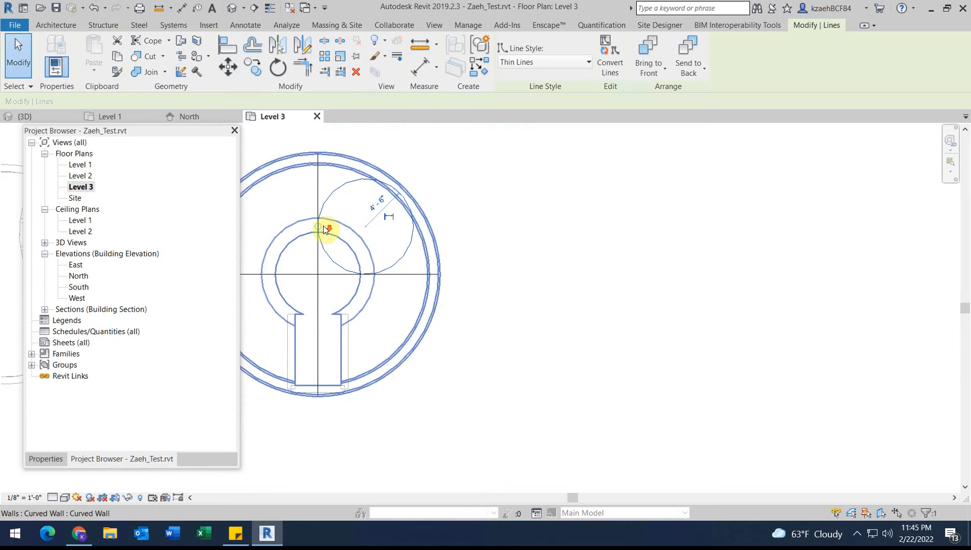
pyautogui.press('Escape')
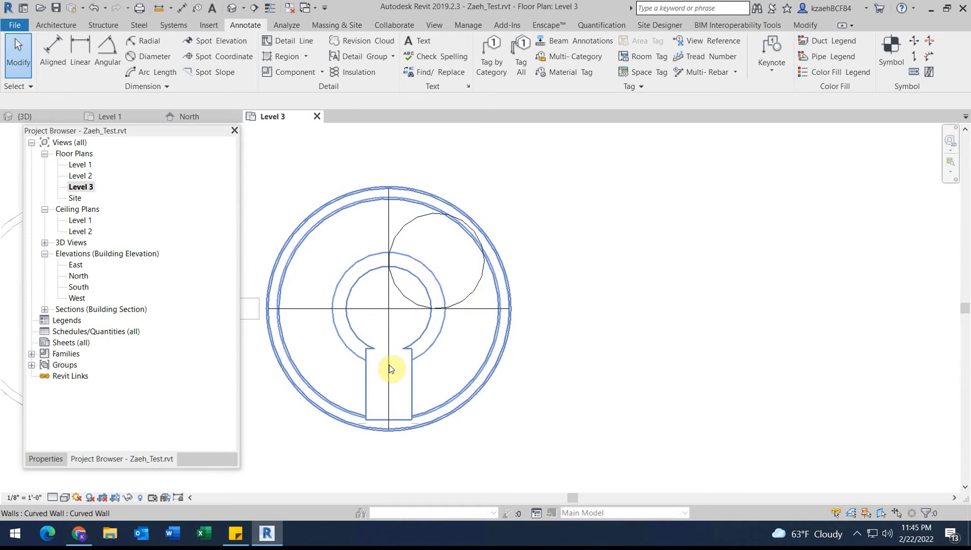
# - Move the detail circle by its center onto the intersection of the two center lines
pyautogui.click(402, 298)
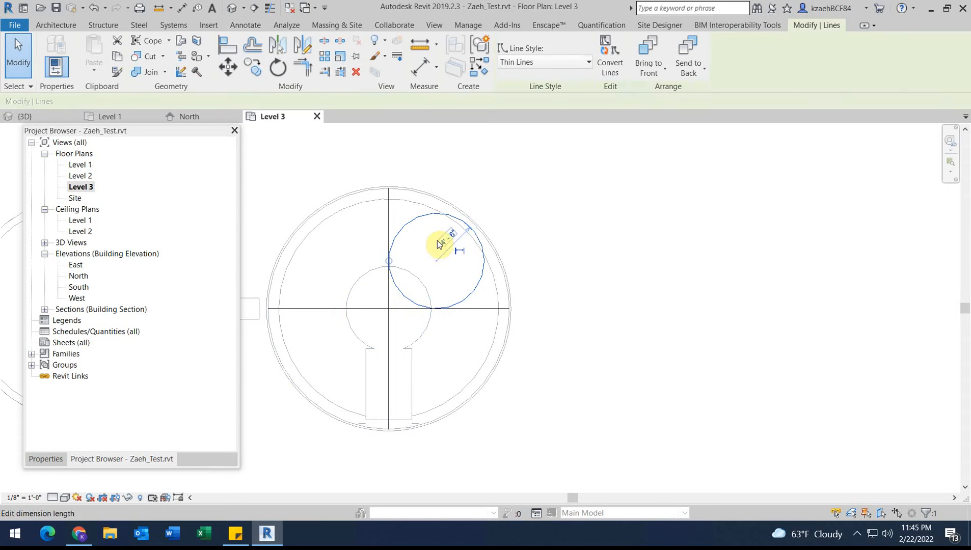
pyautogui.press('m')
pyautogui.press('v')
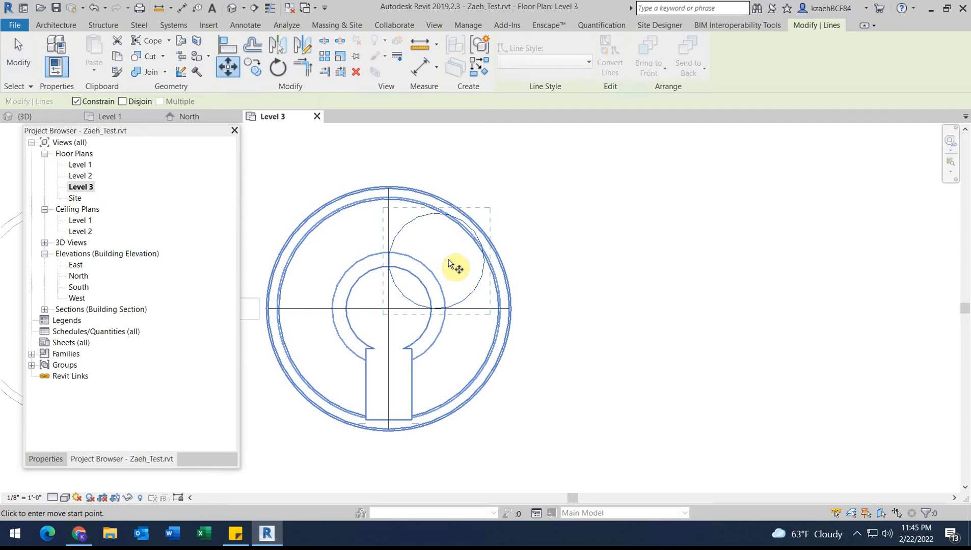
pyautogui.click(436, 260)
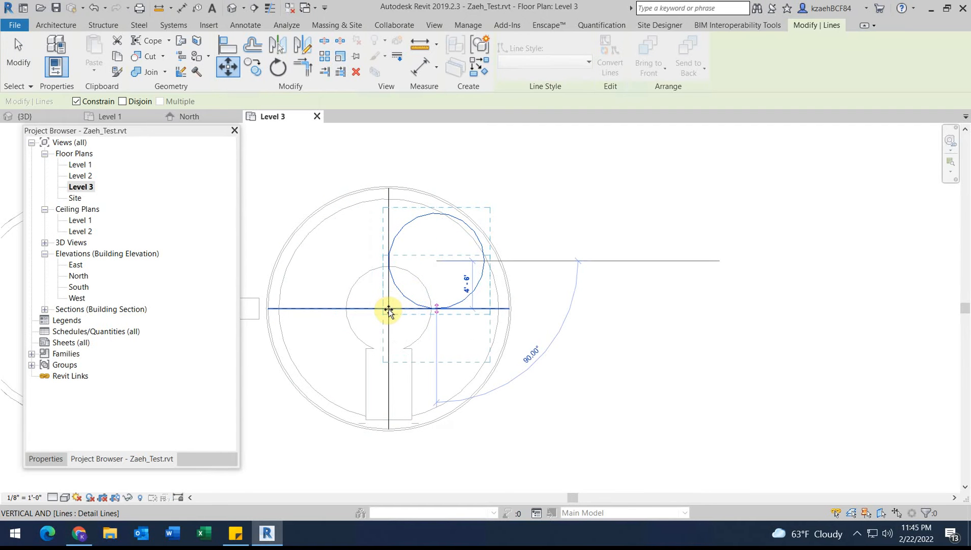
pyautogui.press('shift')
pyautogui.click(417, 300)
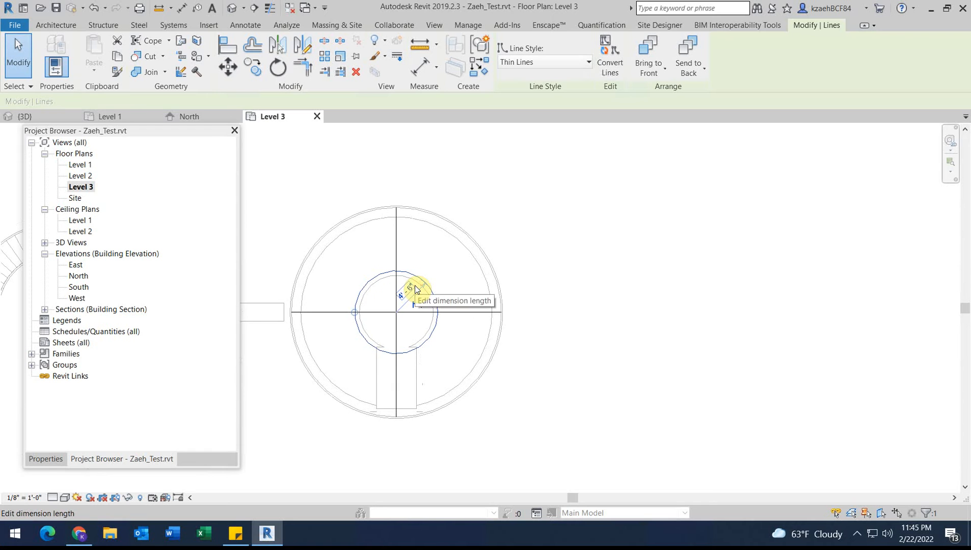
# - Copy the central detail circle by its center about 8'-6" into the northeast quadrant at about 49 degrees
pyautogui.scroll(2, 422, 318)
pyautogui.press('c')
pyautogui.press('o')
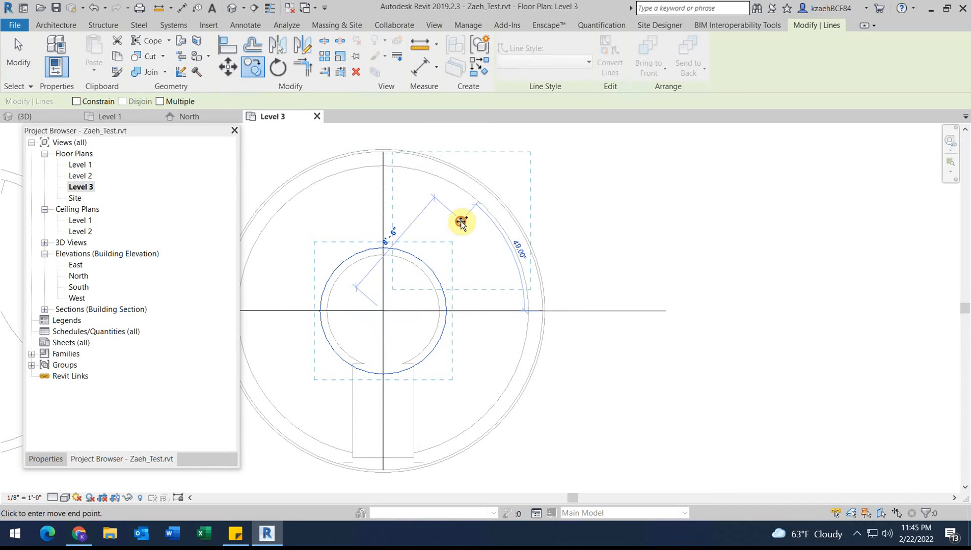
pyautogui.click(462, 221)
pyautogui.click(638, 209)
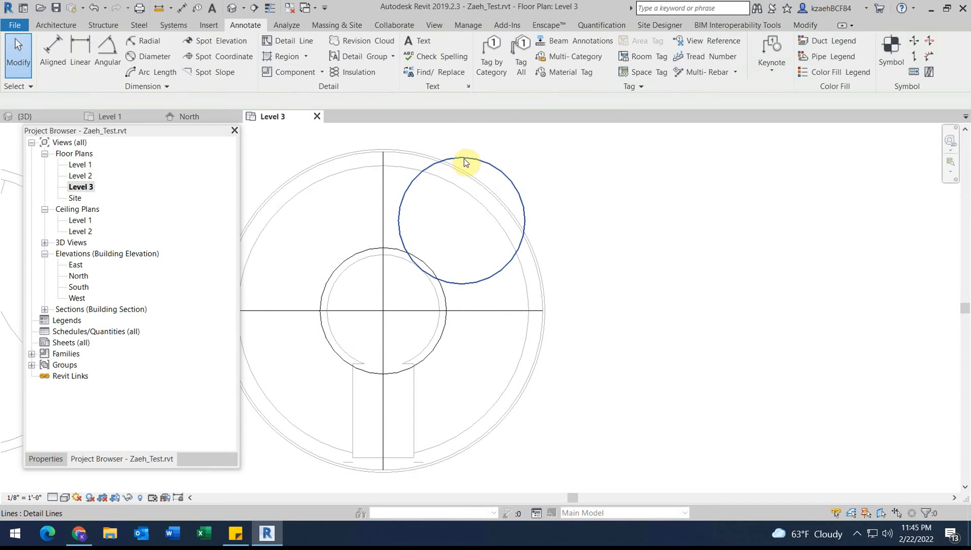
# - Try a 2-foot radius on the copied northeast circle and replace it with a 3-foot radius
pyautogui.click(465, 160)
pyautogui.moveTo(492, 168)
pyautogui.mouseDown()
pyautogui.moveTo(507, 146)
pyautogui.moveTo(503, 172)
pyautogui.mouseUp()
pyautogui.click(485, 192)
pyautogui.write('2')
pyautogui.press('Return')
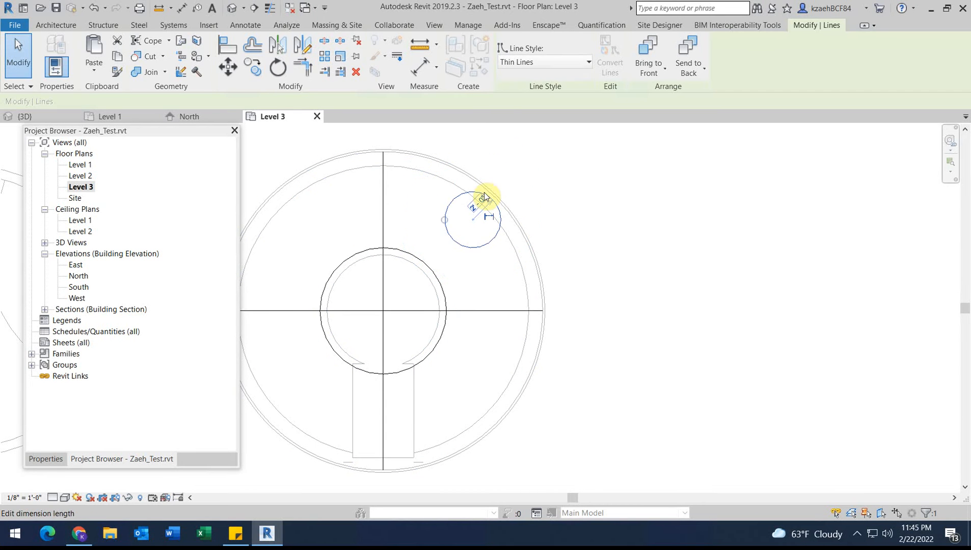
pyautogui.click(481, 201)
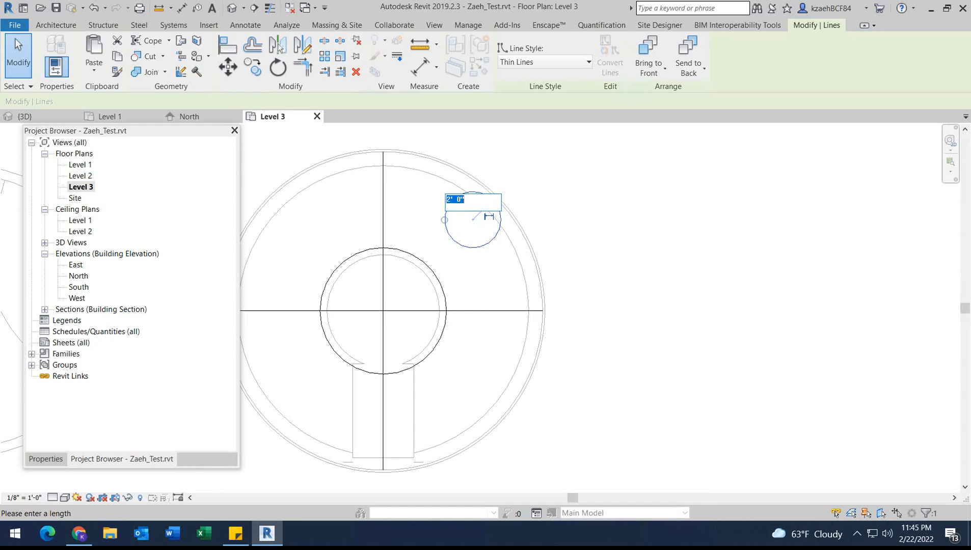
pyautogui.write('3')
pyautogui.press('Return')
# - Reposition the 3-foot circle in the northeast quadrant between the central circle and the inner ring of the round wall
pyautogui.moveTo(431, 220)
pyautogui.mouseDown()
pyautogui.moveTo(418, 216)
pyautogui.moveTo(429, 216)
pyautogui.mouseUp()
pyautogui.moveTo(494, 182)
pyautogui.mouseDown()
pyautogui.moveTo(477, 204)
pyautogui.moveTo(485, 198)
pyautogui.mouseUp()
pyautogui.press('Escape')
pyautogui.click(480, 274)
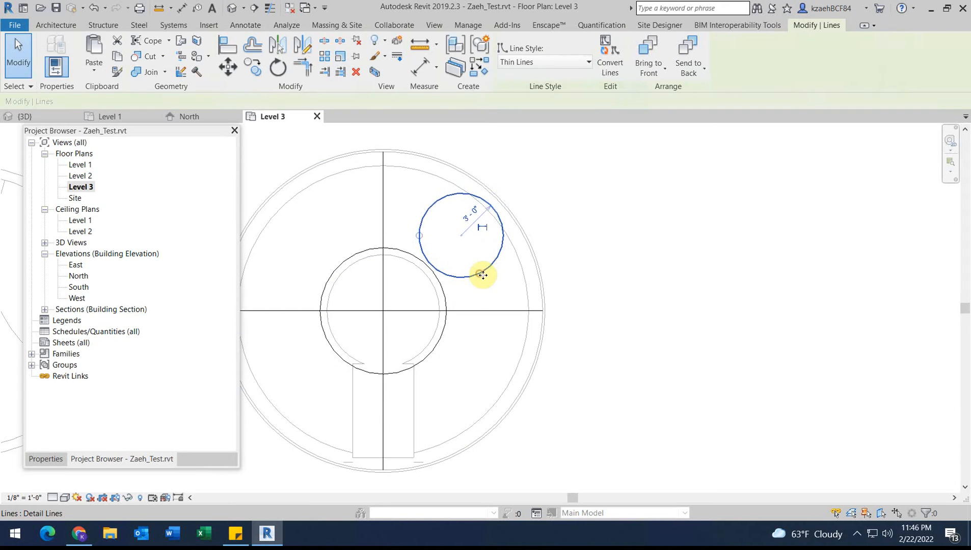
pyautogui.scroll(-3, 448, 234)
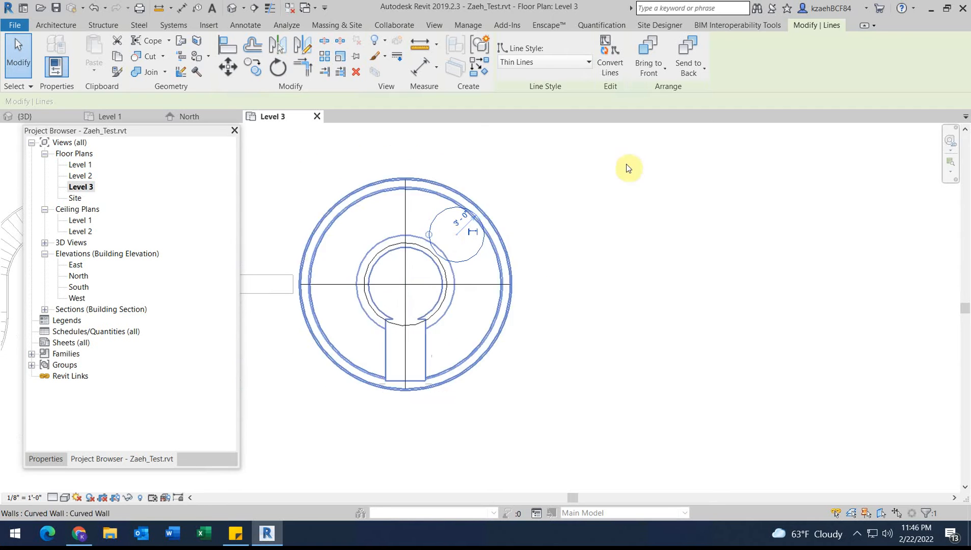
pyautogui.click(604, 205)
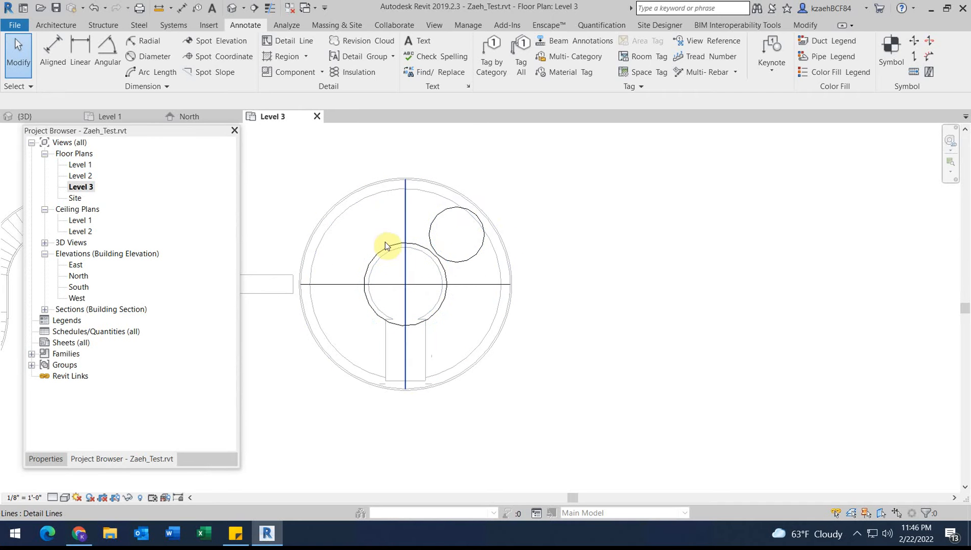
# - Mirror a copy of the northeast circle across the horizontal center line
pyautogui.click(469, 261)
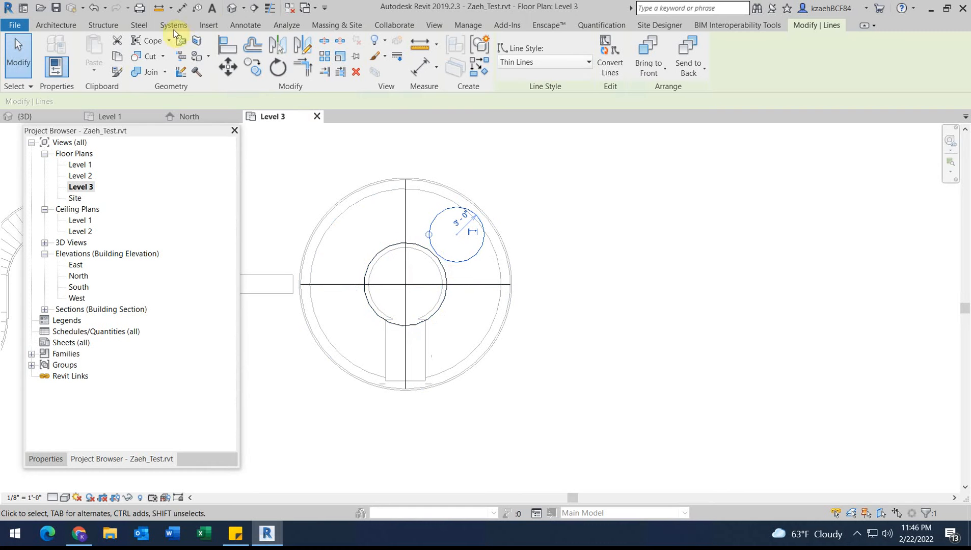
pyautogui.click(281, 48)
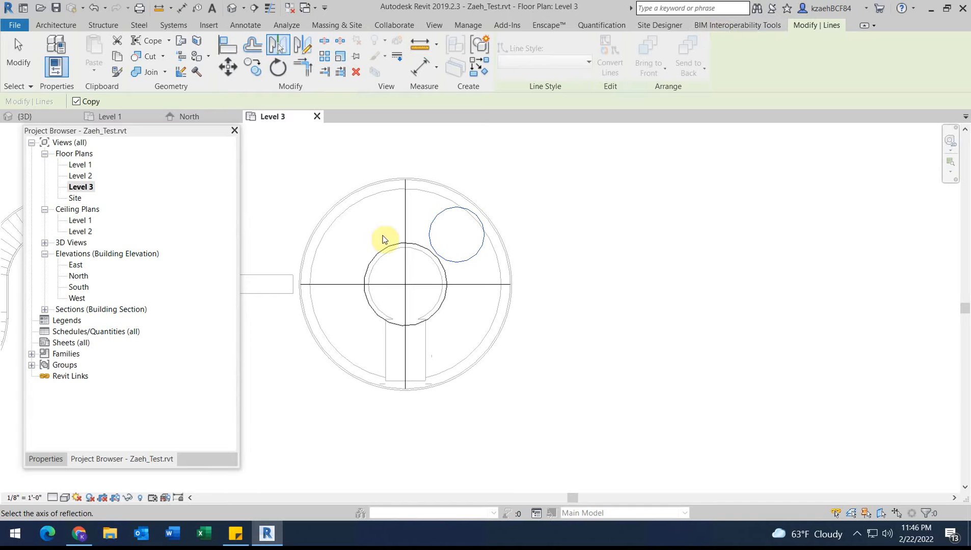
pyautogui.click(472, 287)
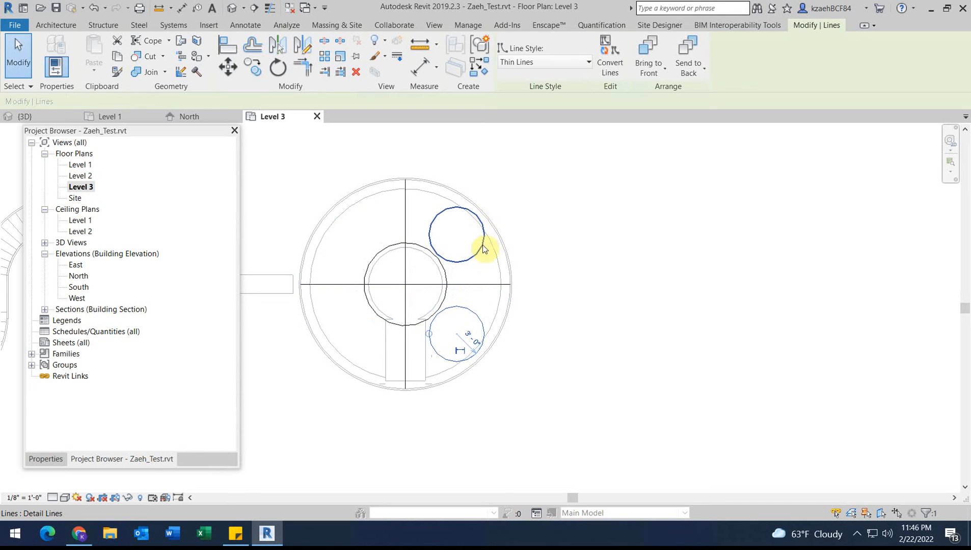
pyautogui.press('Escape')
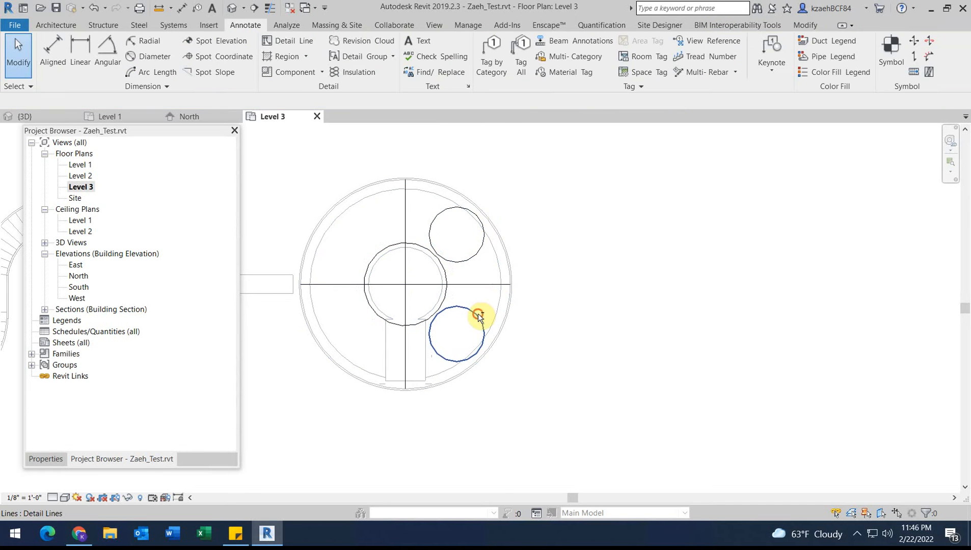
# - Mirror copies of both east-side small circles across the vertical center line
pyautogui.click(476, 254)
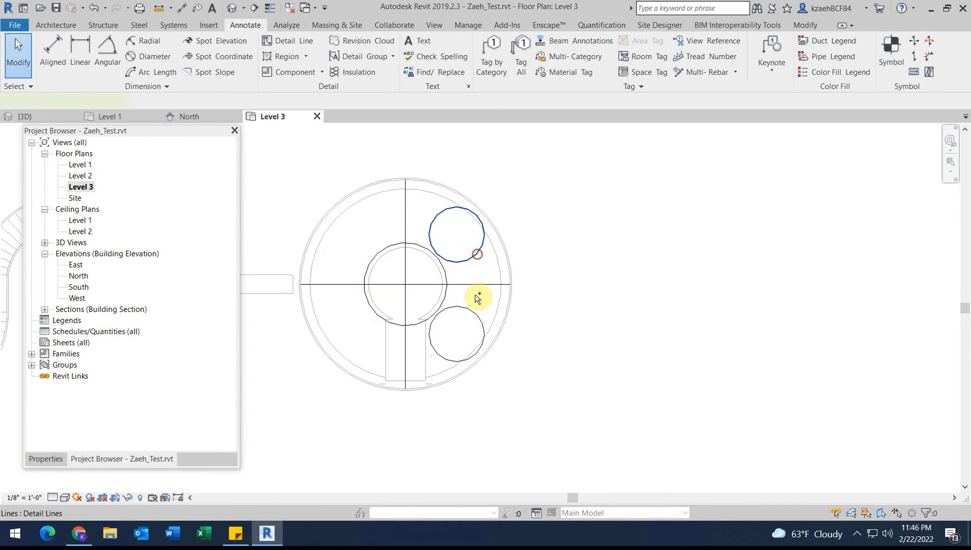
pyautogui.keyDown('ctrl'); pyautogui.click(476, 308); pyautogui.keyUp('ctrl')
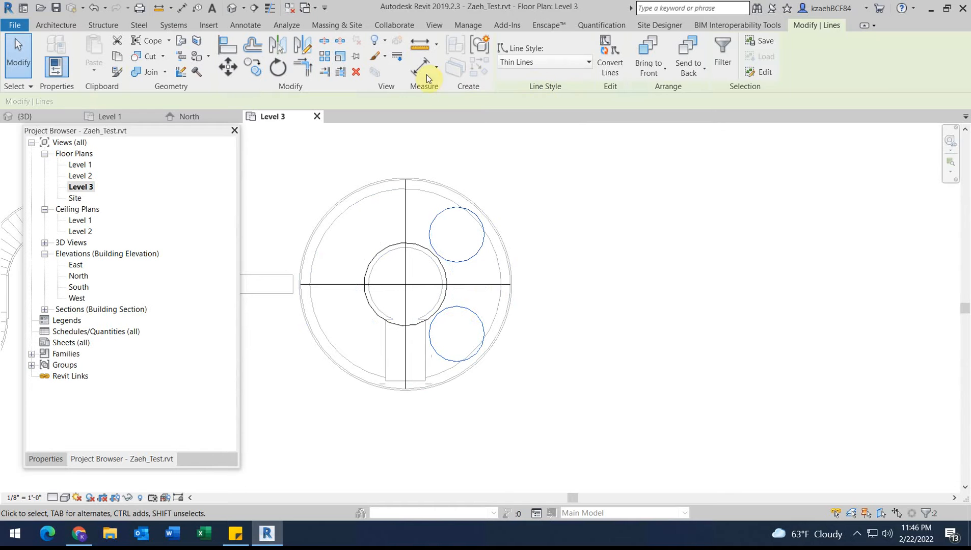
pyautogui.click(280, 47)
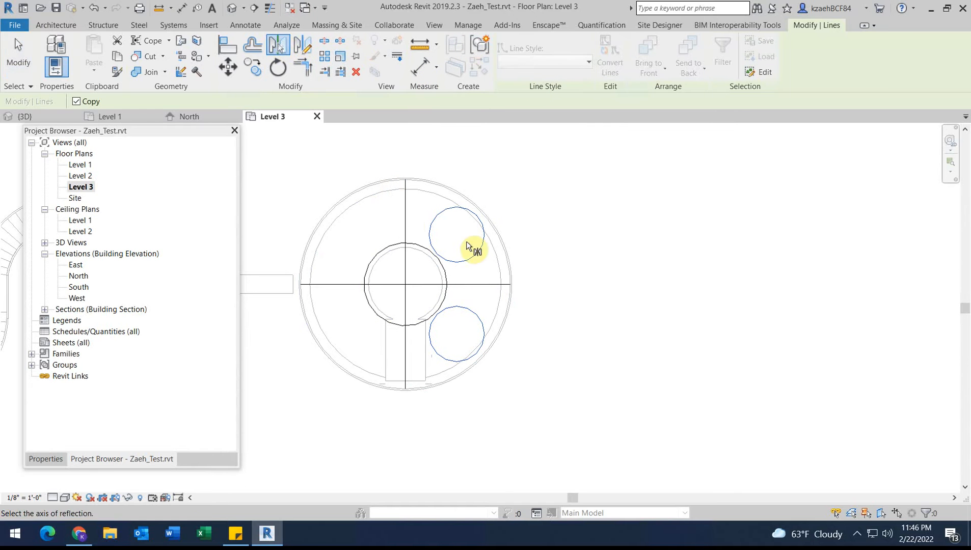
pyautogui.click(406, 219)
pyautogui.click(653, 363)
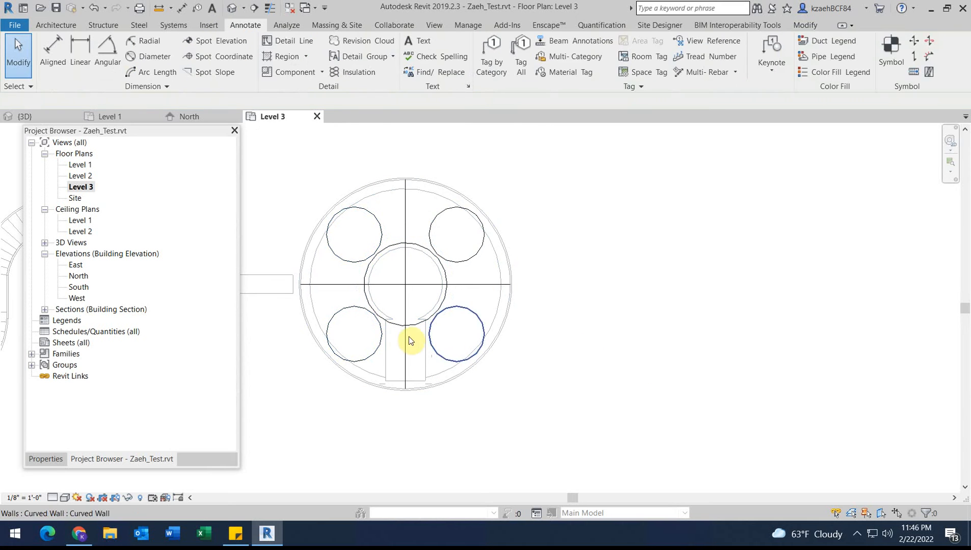
pyautogui.scroll(3, 410, 341)
pyautogui.click(391, 321)
pyautogui.scroll(-3, 391, 321)
pyautogui.scroll(3, 432, 368)
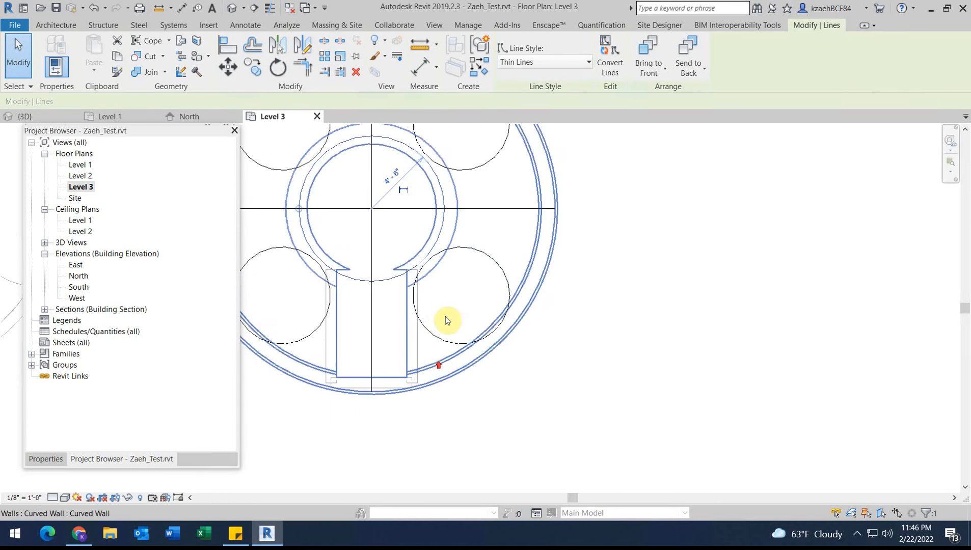
pyautogui.press('Escape')
pyautogui.scroll(-3, 442, 316)
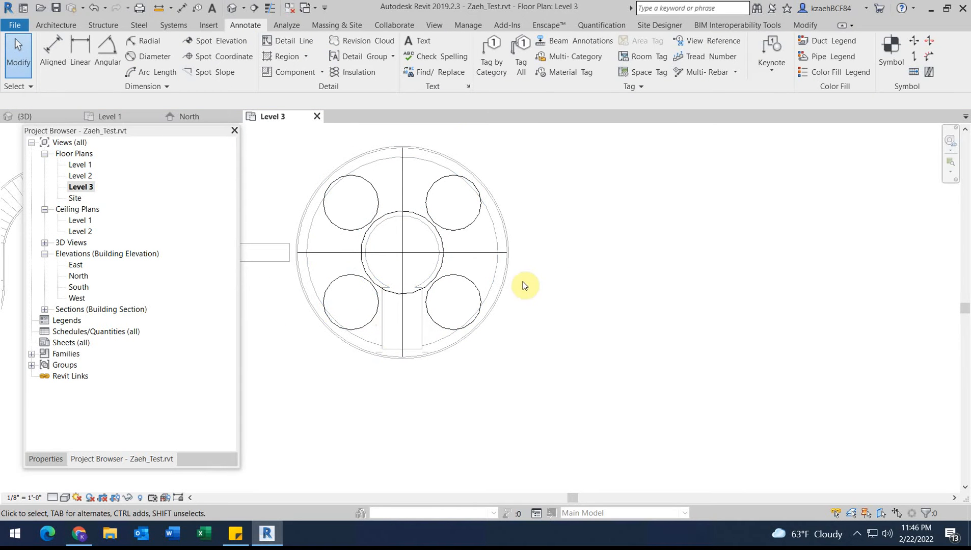
# - Draw four 45-degree diagonal detail lines from the cup's center out past the round wall, one through each quadrant
pyautogui.click(276, 40)
pyautogui.click(403, 253)
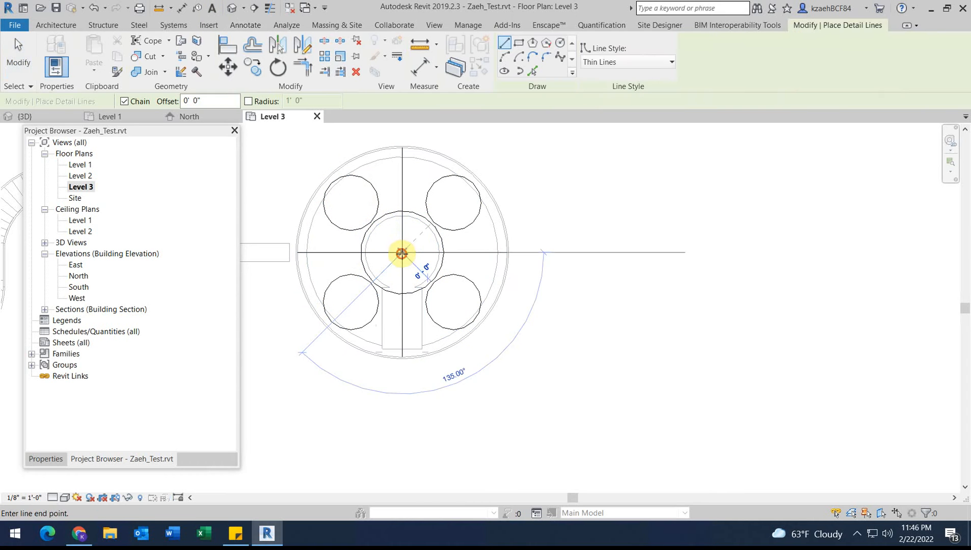
pyautogui.click(492, 154)
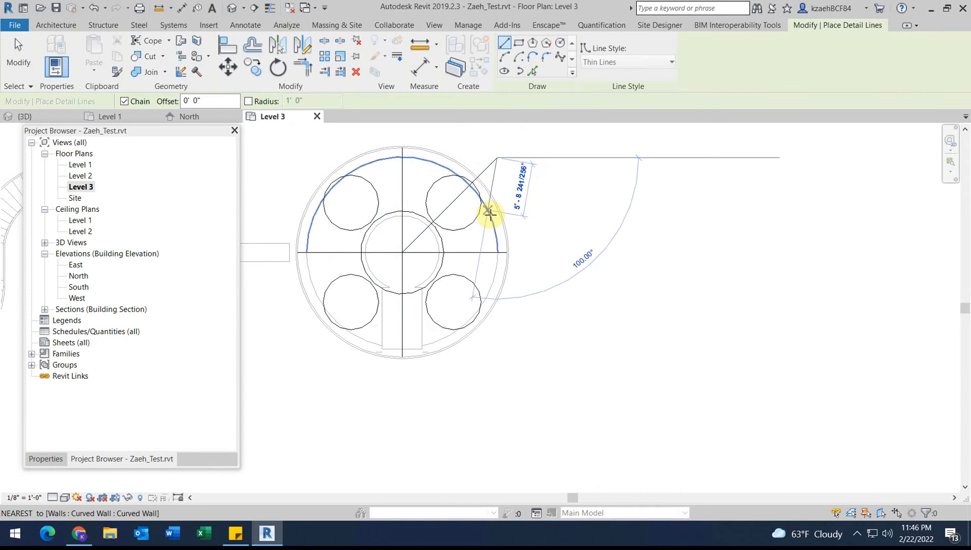
pyautogui.click(404, 252)
pyautogui.click(530, 375)
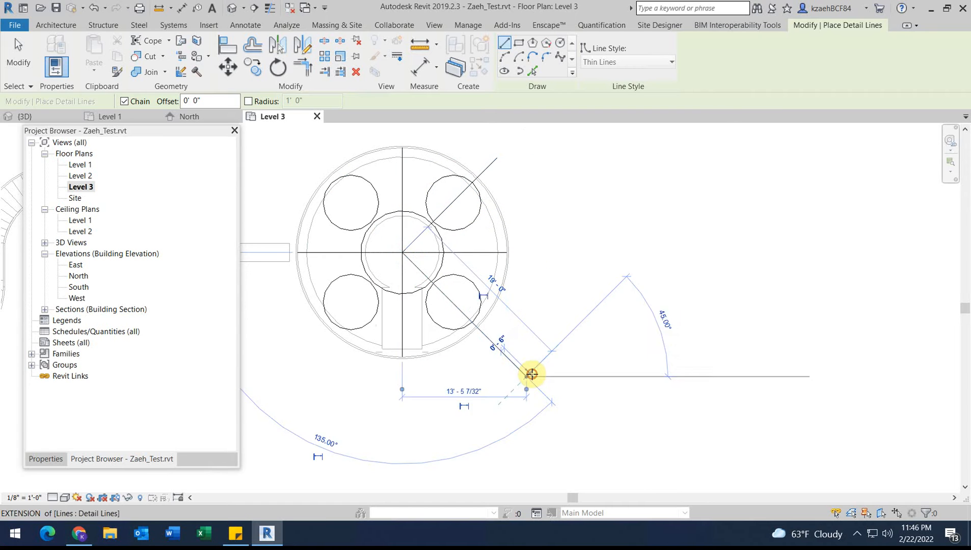
pyautogui.click(401, 250)
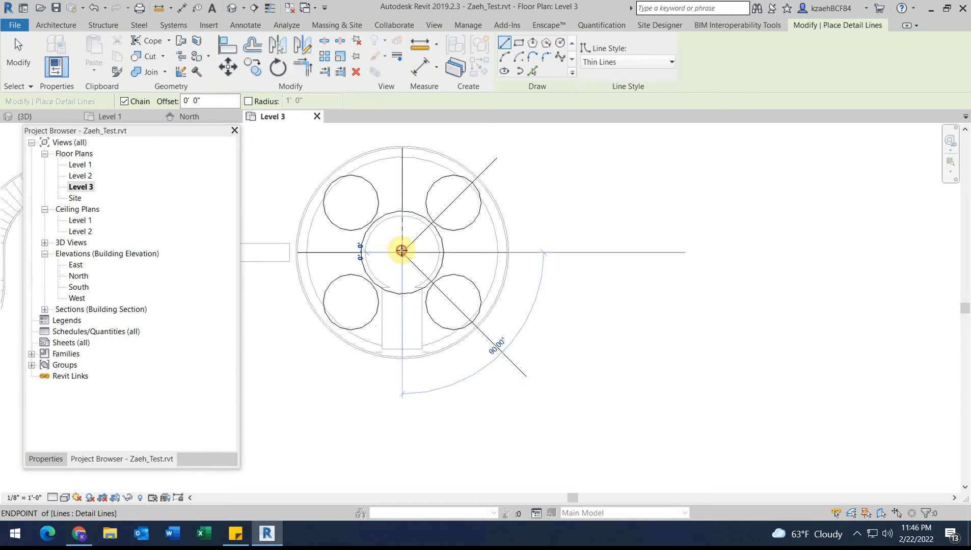
pyautogui.click(300, 354)
pyautogui.click(403, 250)
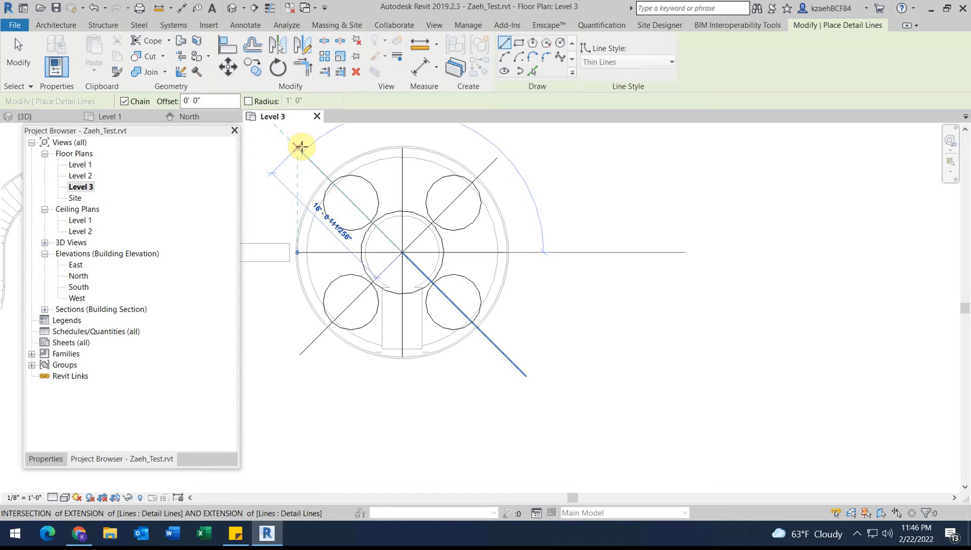
pyautogui.click(290, 148)
pyautogui.press('Escape')
pyautogui.press('Escape')
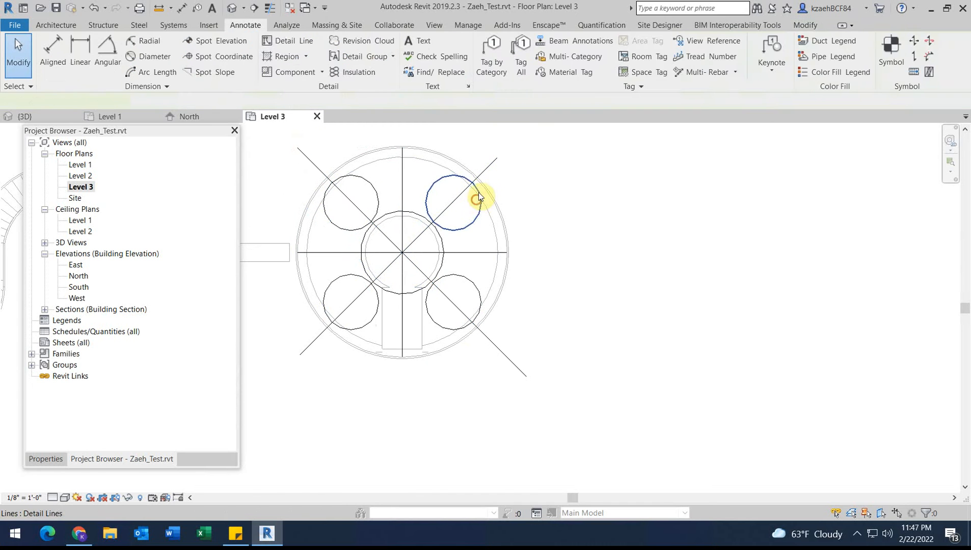
# - Move the northeast circle horizontally from its crossing with the diagonal line so its edge reaches the outer round wall
pyautogui.click(477, 198)
pyautogui.scroll(5, 477, 197)
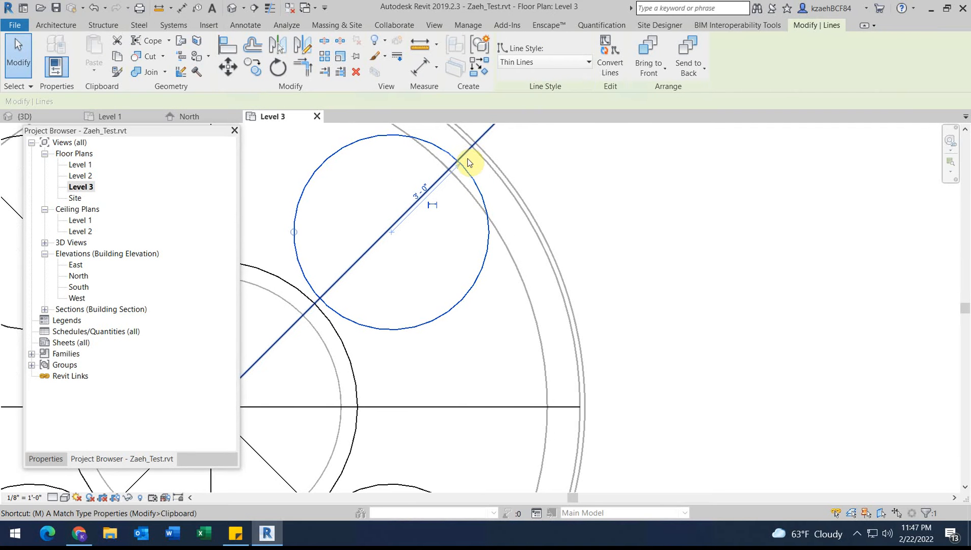
pyautogui.press('m')
pyautogui.press('v')
pyautogui.scroll(2, 466, 165)
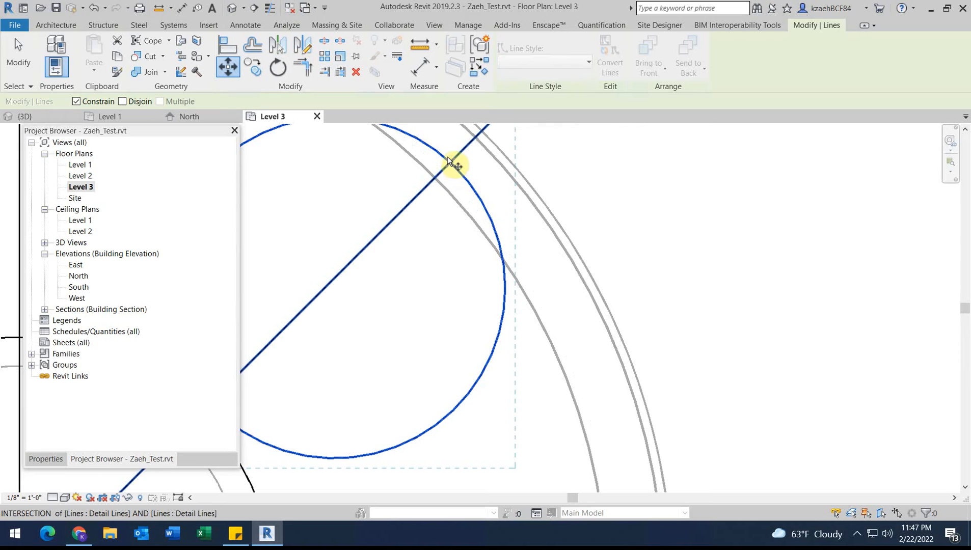
pyautogui.click(453, 164)
pyautogui.click(550, 204)
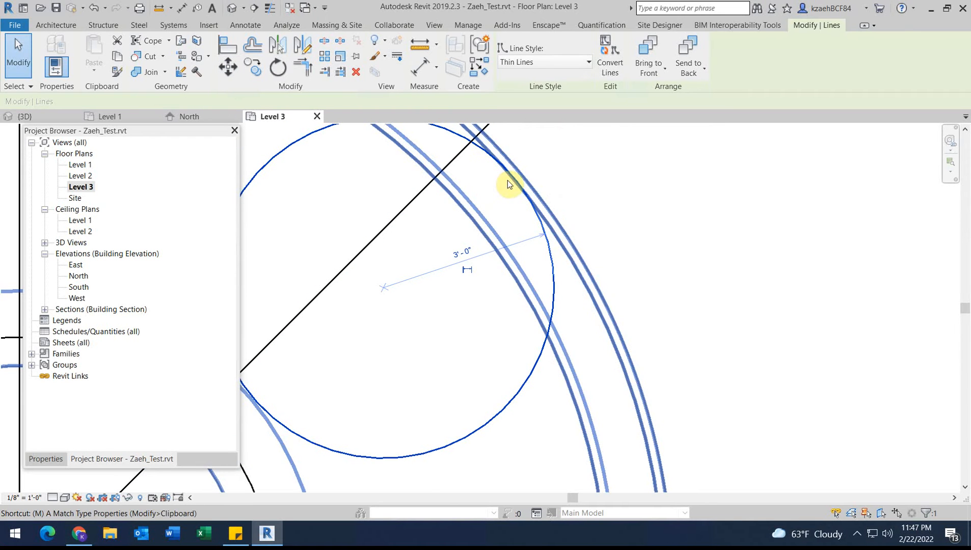
# - Move the northeast circle horizontally back west so its edge meets the round wall's inner ring near the diagonal line
pyautogui.press('m')
pyautogui.press('v')
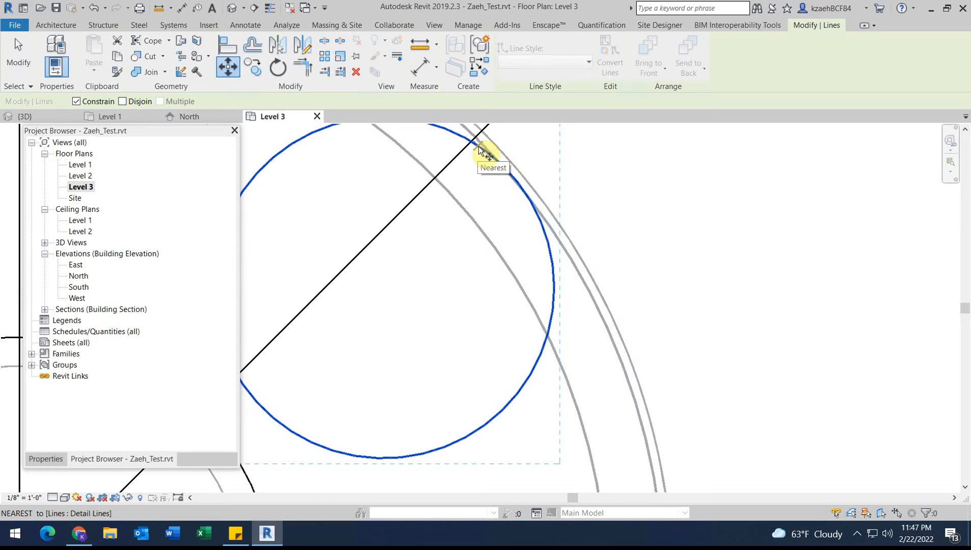
pyautogui.click(527, 188)
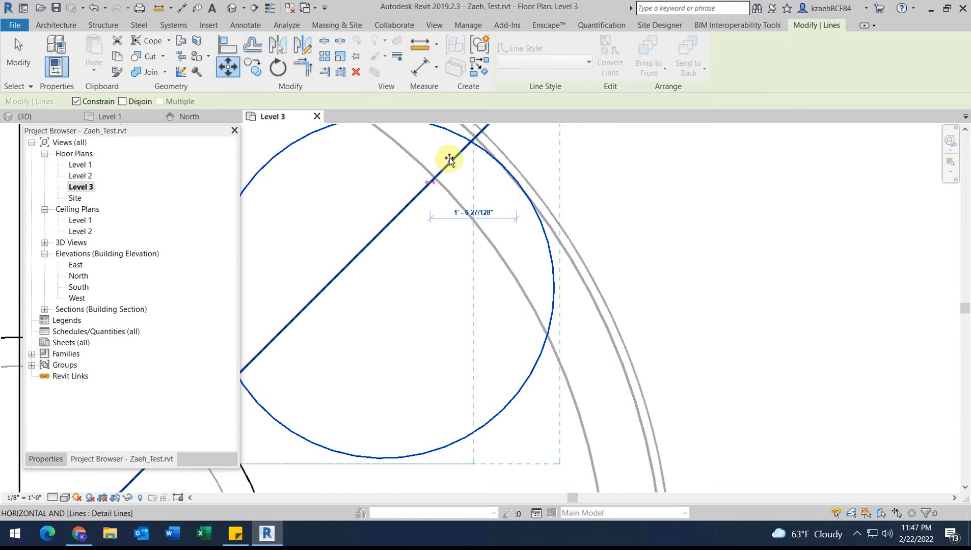
pyautogui.click(447, 176)
pyautogui.scroll(-5, 432, 347)
pyautogui.press('Escape')
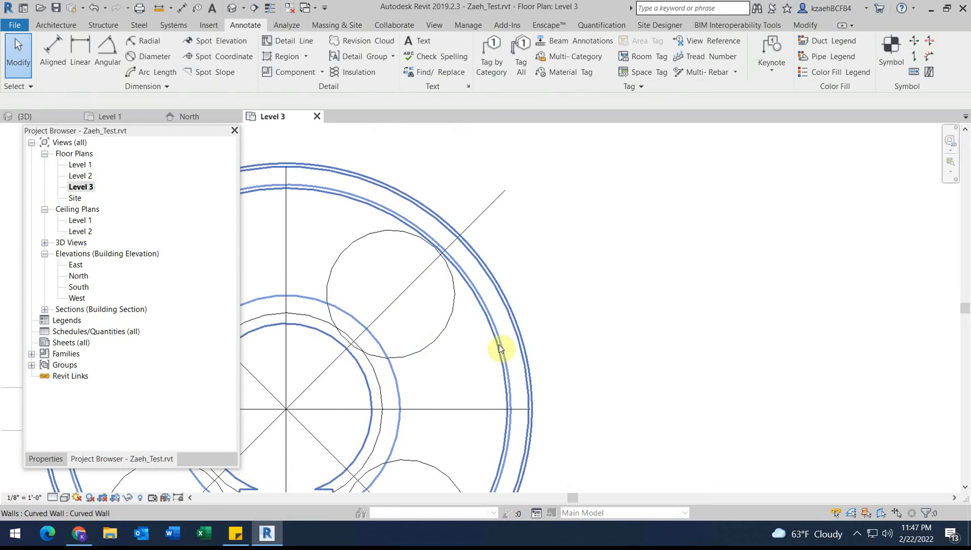
# - Rotate the northeast circle about its own center so its edge grip faces the central circle
pyautogui.scroll(2, 455, 304)
pyautogui.click(452, 307)
pyautogui.scroll(2, 451, 309)
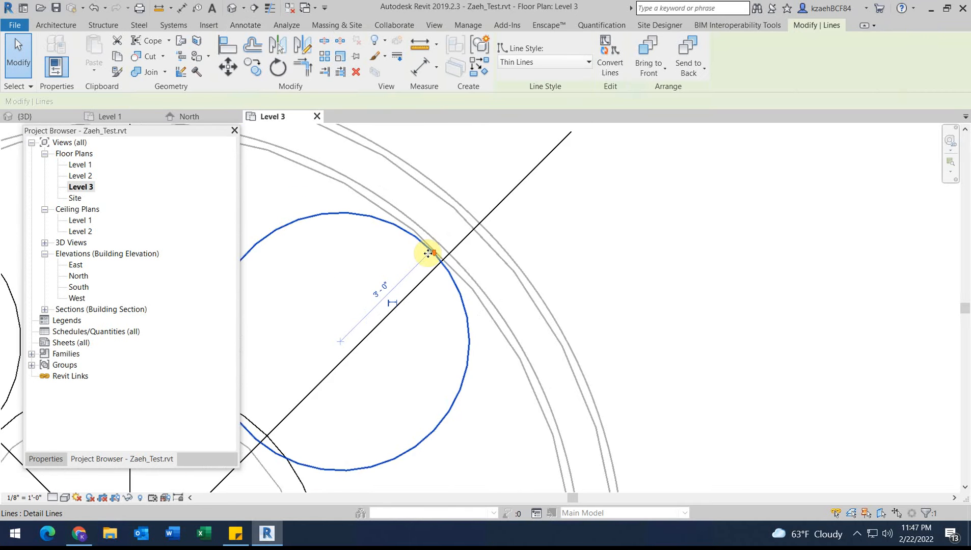
pyautogui.scroll(-2, 429, 255)
pyautogui.click(278, 67)
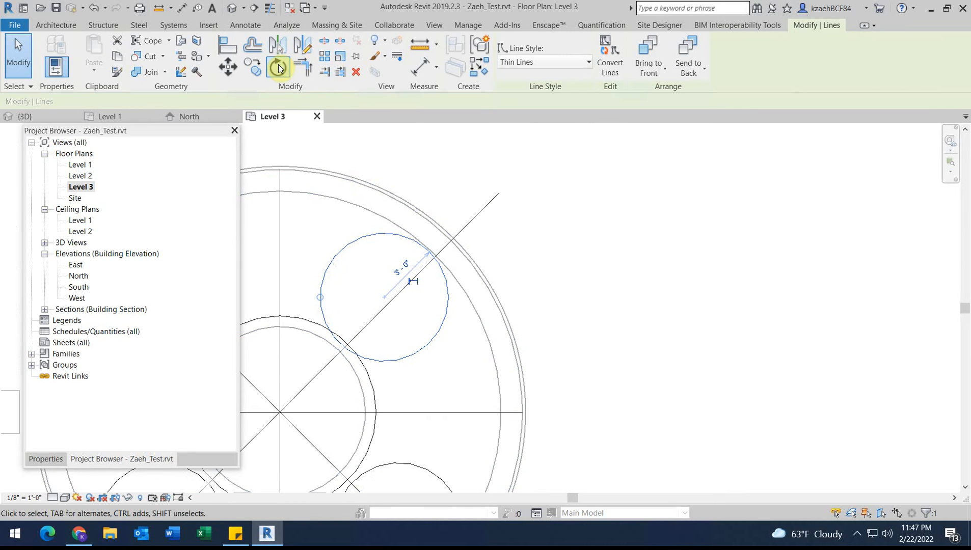
pyautogui.click(308, 299)
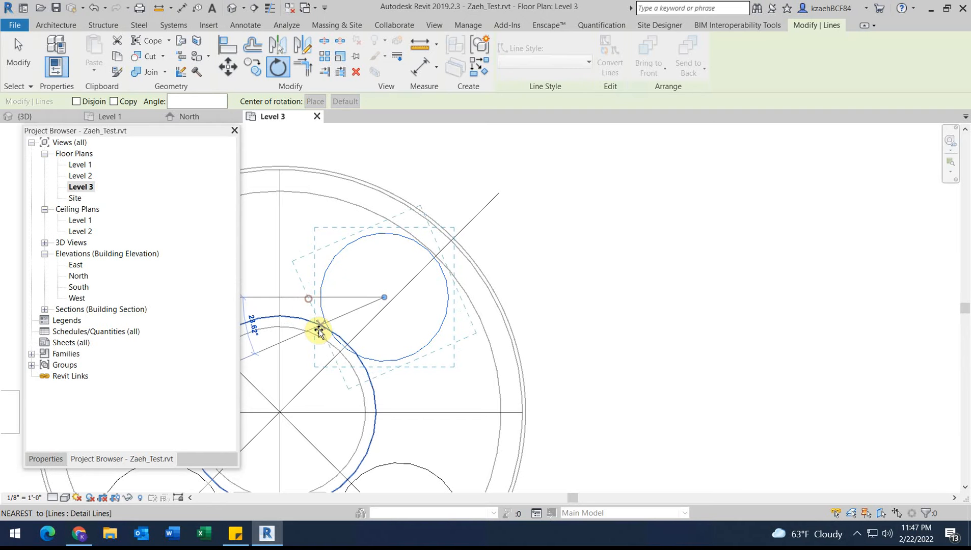
pyautogui.click(319, 331)
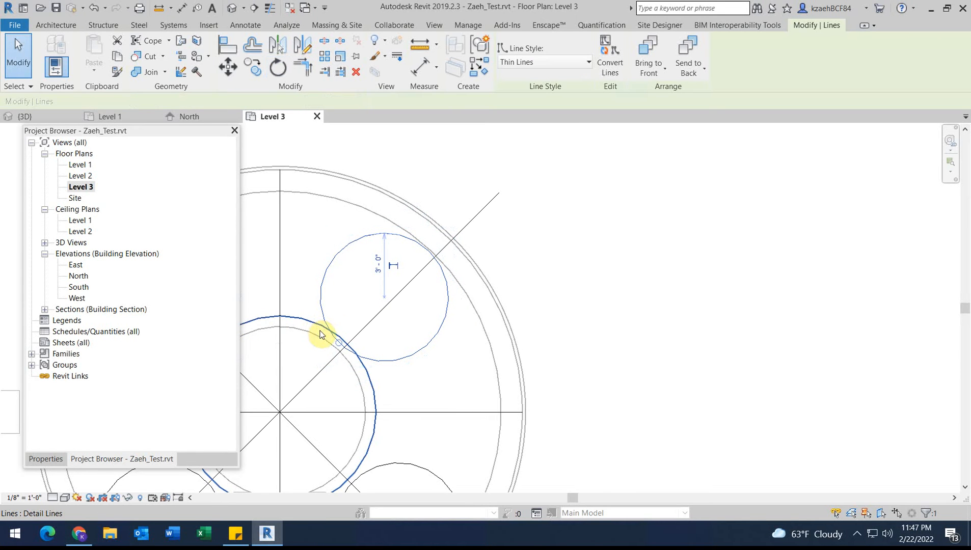
pyautogui.scroll(3, 338, 348)
pyautogui.press('m')
pyautogui.press('v')
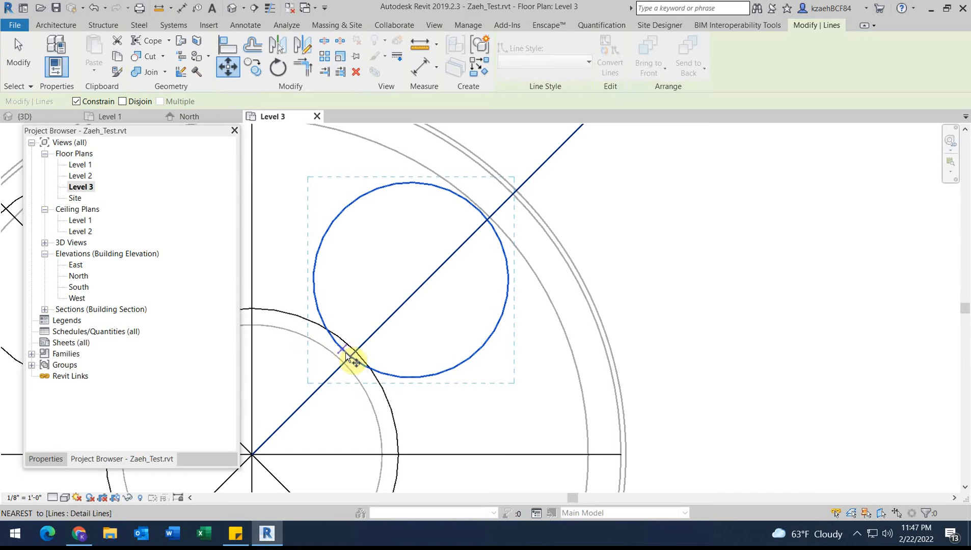
pyautogui.press('Escape')
pyautogui.press('Escape')
# - Resize the northeast circle to a 2'-9" radius and shift it onto the diagonal line so it touches the central circle
pyautogui.click(325, 320)
pyautogui.moveTo(340, 353)
pyautogui.mouseDown()
pyautogui.moveTo(366, 342)
pyautogui.moveTo(355, 351)
pyautogui.mouseUp()
pyautogui.scroll(-2, 427, 292)
pyautogui.click(429, 291)
pyautogui.click(434, 338)
pyautogui.moveTo(436, 335)
pyautogui.mouseDown()
pyautogui.moveTo(460, 341)
pyautogui.moveTo(444, 332)
pyautogui.mouseUp()
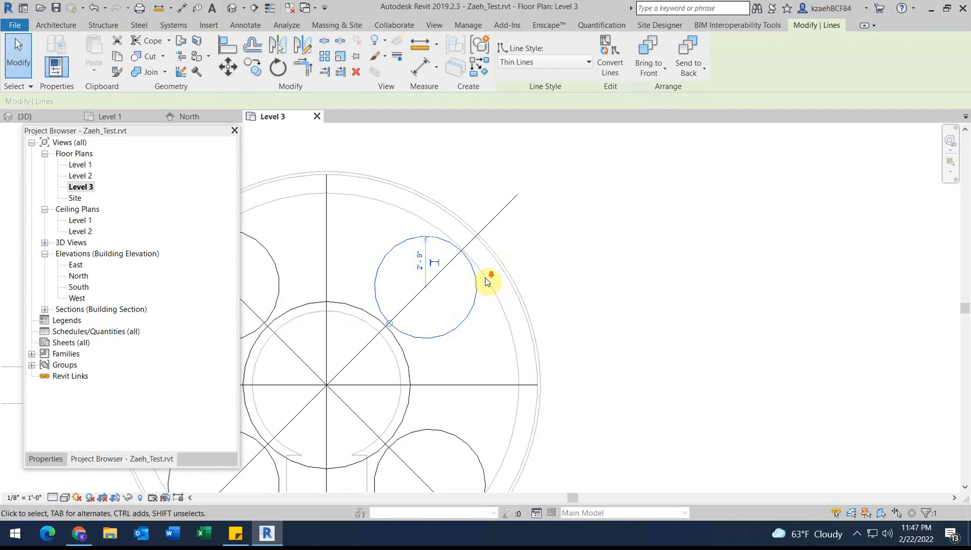
# - Enlarge the northeast circle along its diagonal line so it spans from the central circle to the outer round wall
pyautogui.scroll(-2, 490, 282)
pyautogui.click(508, 430)
pyautogui.click(478, 297)
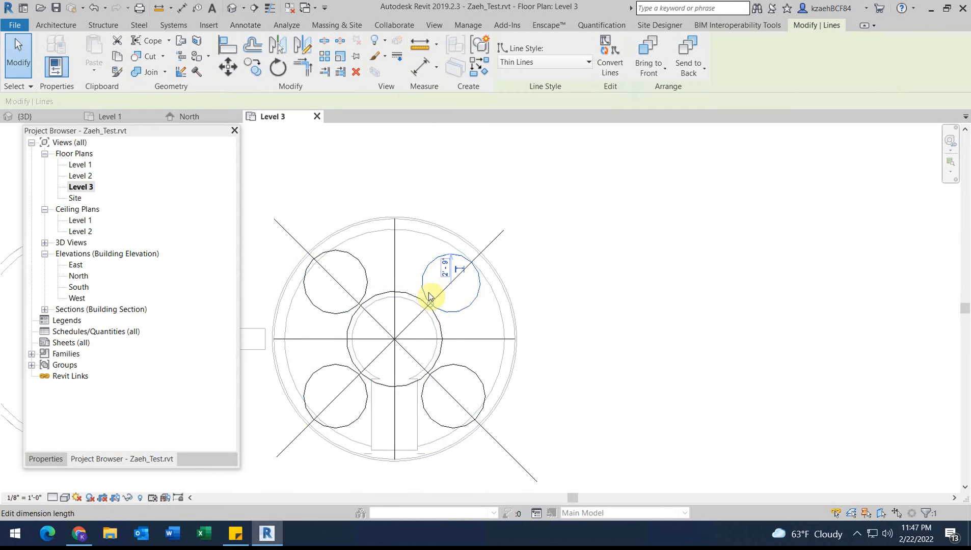
pyautogui.click(513, 313)
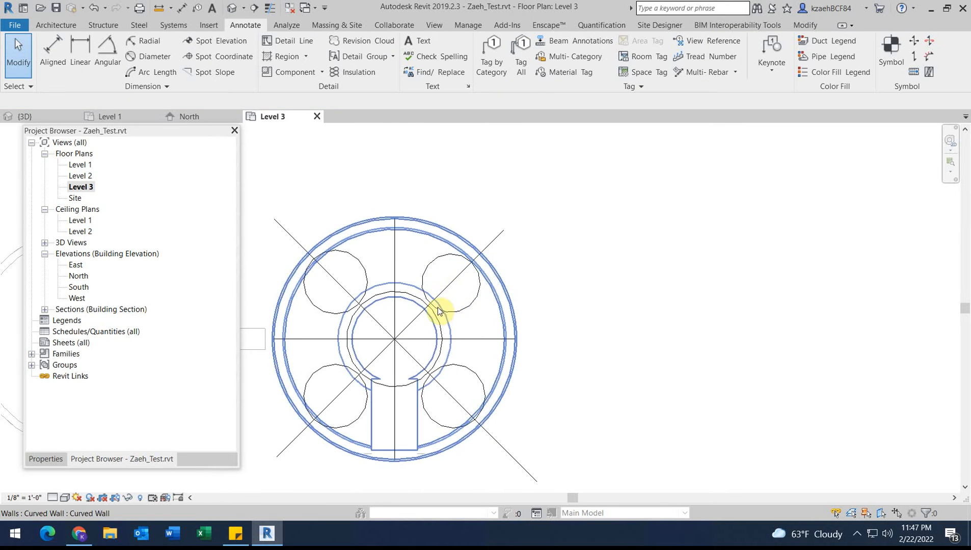
pyautogui.click(365, 278)
pyautogui.click(442, 257)
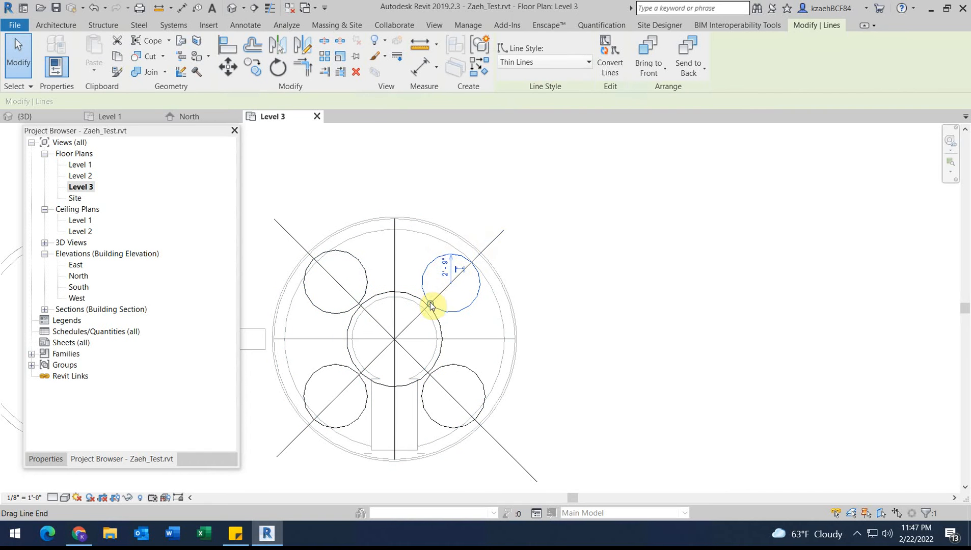
pyautogui.scroll(3, 431, 304)
pyautogui.scroll(2, 501, 250)
pyautogui.moveTo(512, 241); pyautogui.dragTo(524, 225)
pyautogui.moveTo(409, 326); pyautogui.dragTo(398, 331)
pyautogui.moveTo(544, 230)
pyautogui.mouseDown()
pyautogui.moveTo(536, 242)
pyautogui.moveTo(538, 235)
pyautogui.mouseUp()
pyautogui.scroll(-3, 539, 235)
pyautogui.press('Escape')
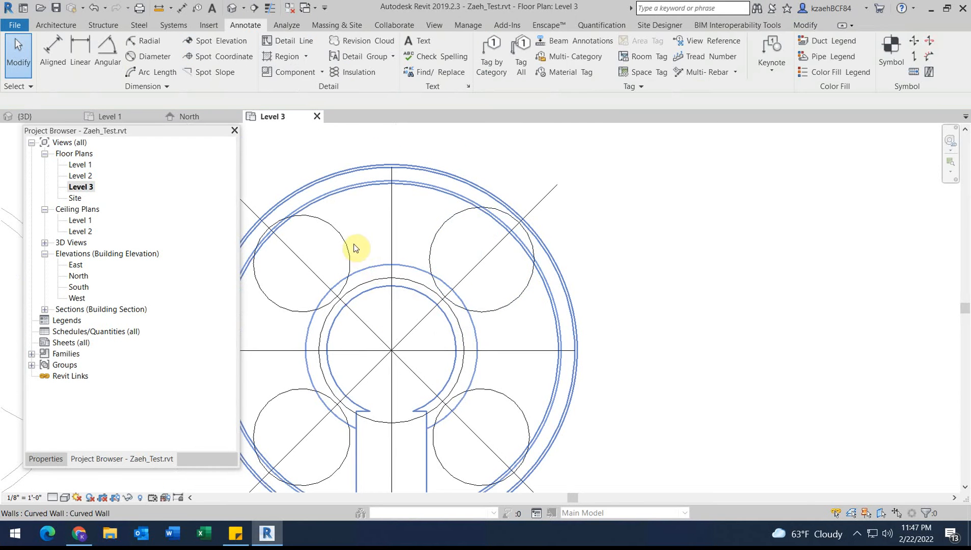
# - Delete the northwest, southeast and southwest circles, keeping the northeast and central ones
pyautogui.click(346, 243)
pyautogui.press('Delete')
pyautogui.click(494, 392)
pyautogui.press('Delete')
pyautogui.click(352, 439)
pyautogui.press('Delete')
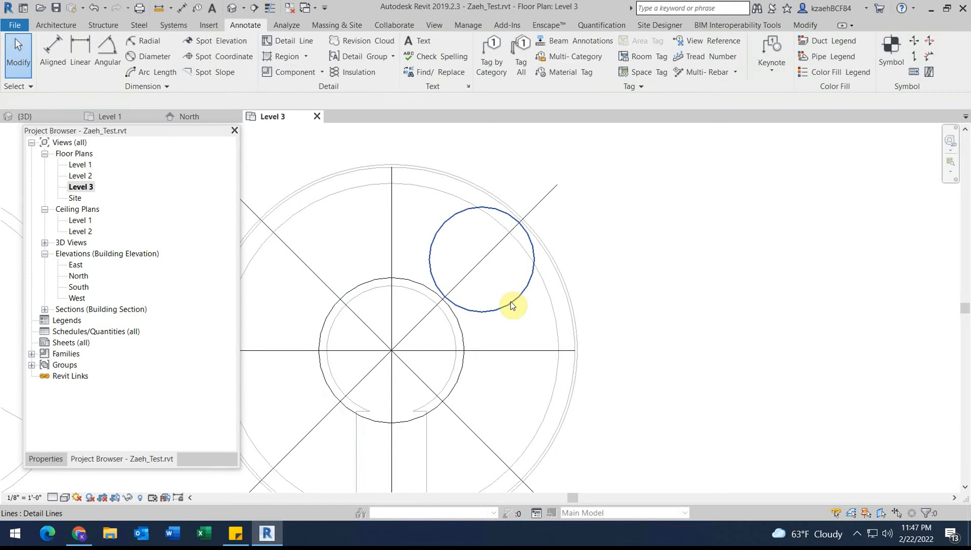
# - Mirror a copy of the northeast circle across the horizontal line, and mirror both east circles across the vertical line
pyautogui.click(511, 303)
pyautogui.click(279, 46)
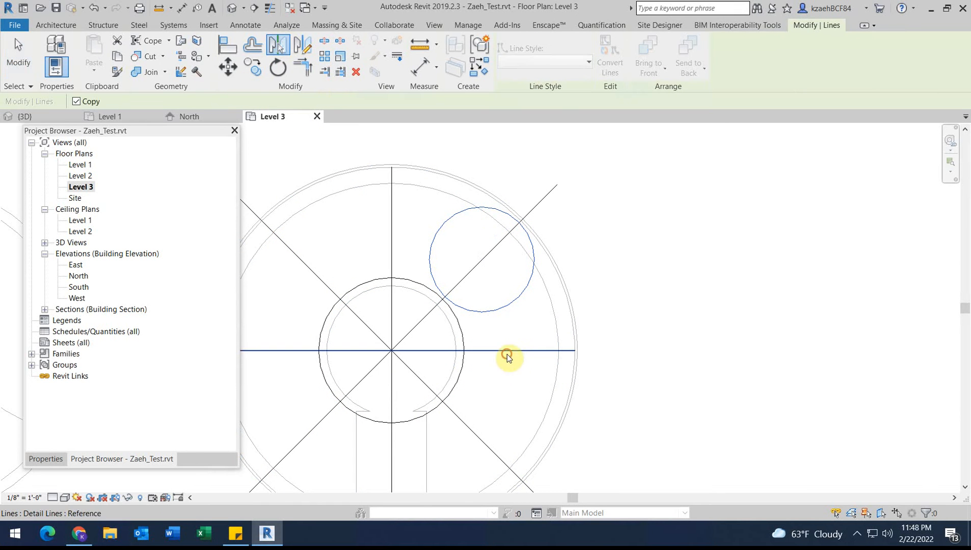
pyautogui.click(508, 354)
pyautogui.keyDown('ctrl'); pyautogui.click(433, 244); pyautogui.keyUp('ctrl')
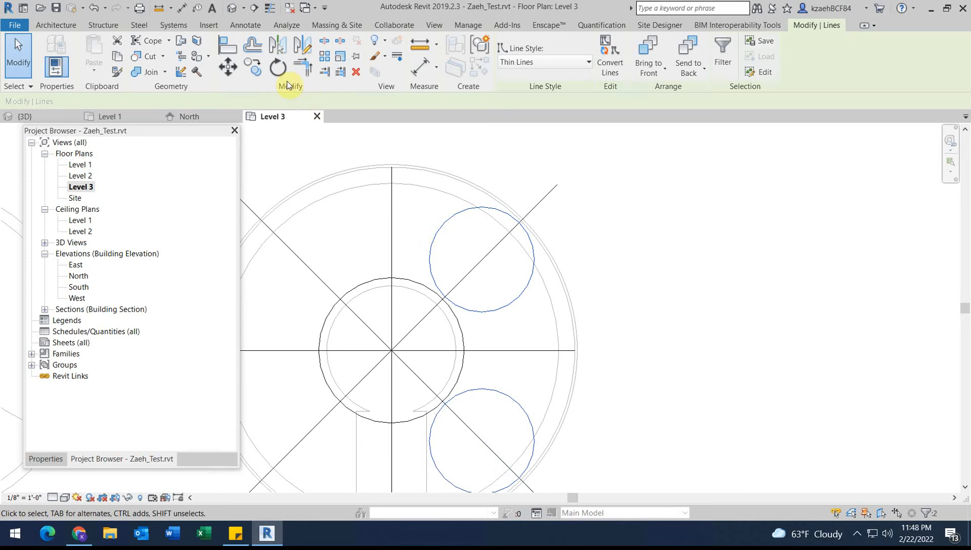
pyautogui.click(278, 44)
pyautogui.click(395, 247)
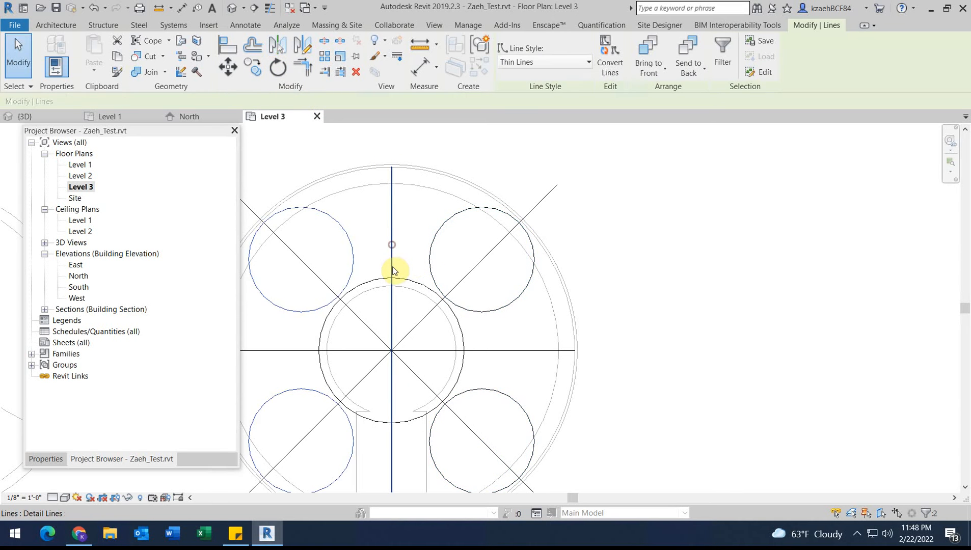
pyautogui.scroll(-3, 403, 285)
pyautogui.press('Escape')
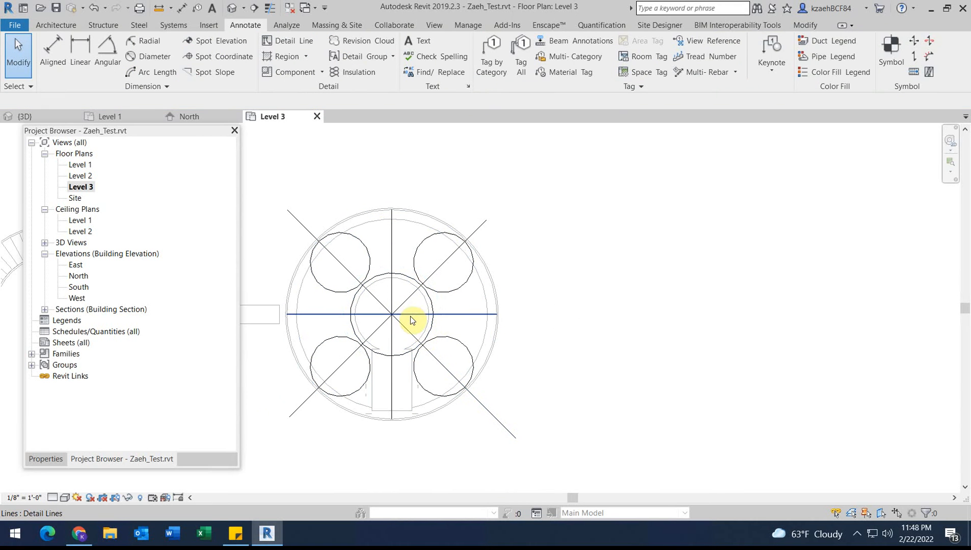
# - Move the view line of the south elevation marker north, closer to the buildings
pyautogui.scroll(-3, 411, 326)
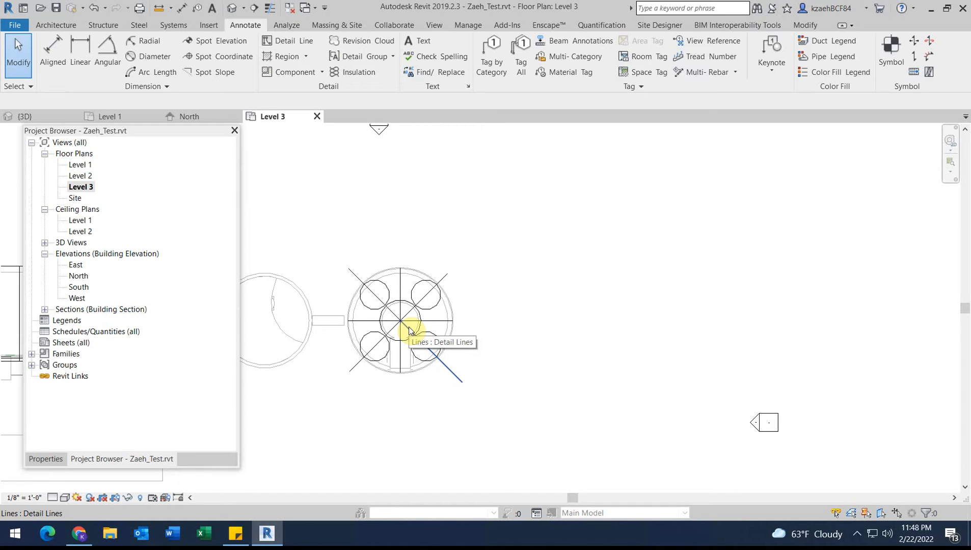
pyautogui.scroll(2, 410, 330)
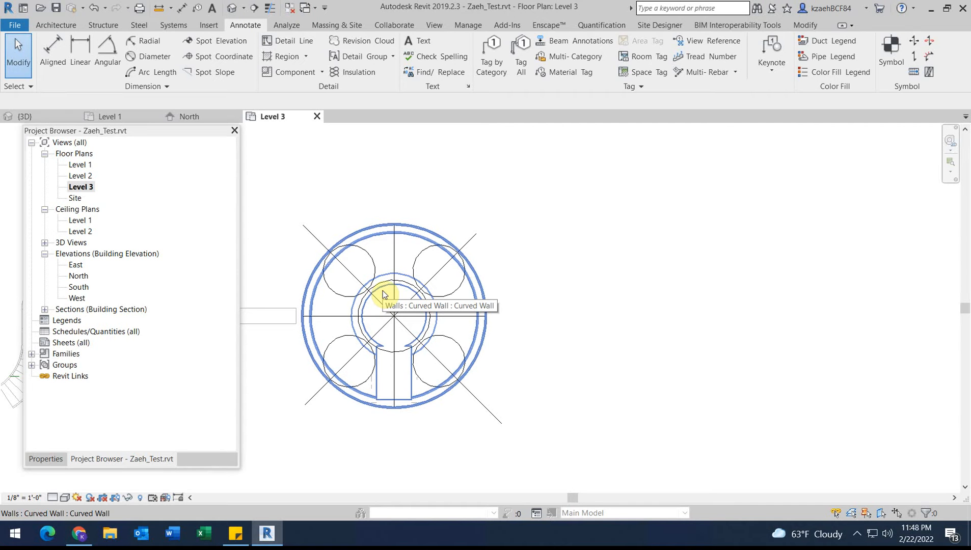
pyautogui.scroll(3, 362, 315)
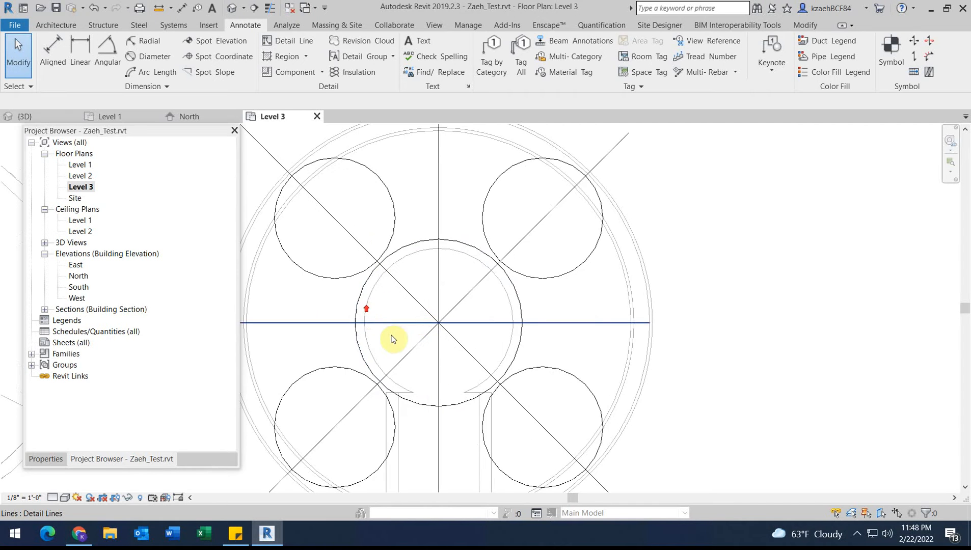
pyautogui.scroll(-6, 476, 335)
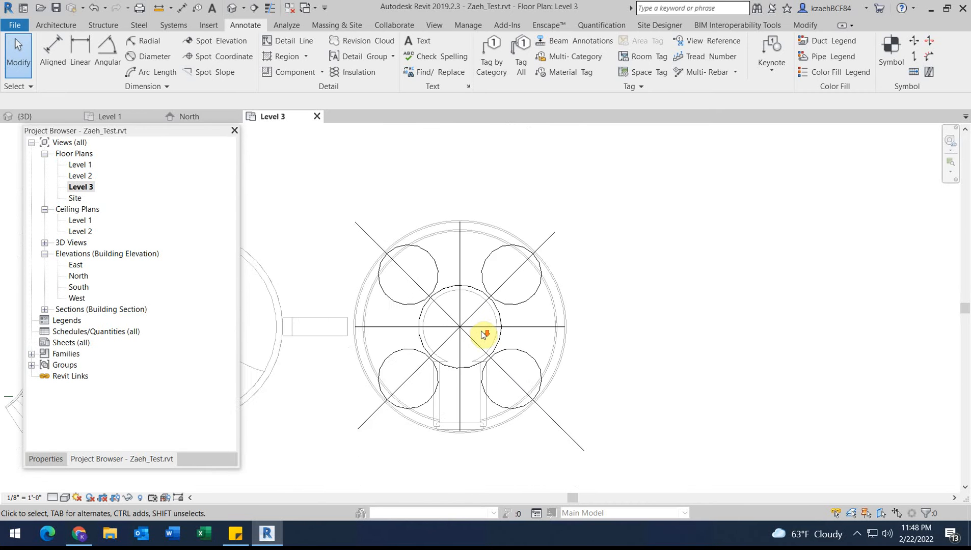
pyautogui.moveTo(472, 357); pyautogui.dragTo(484, 234, button='middle')
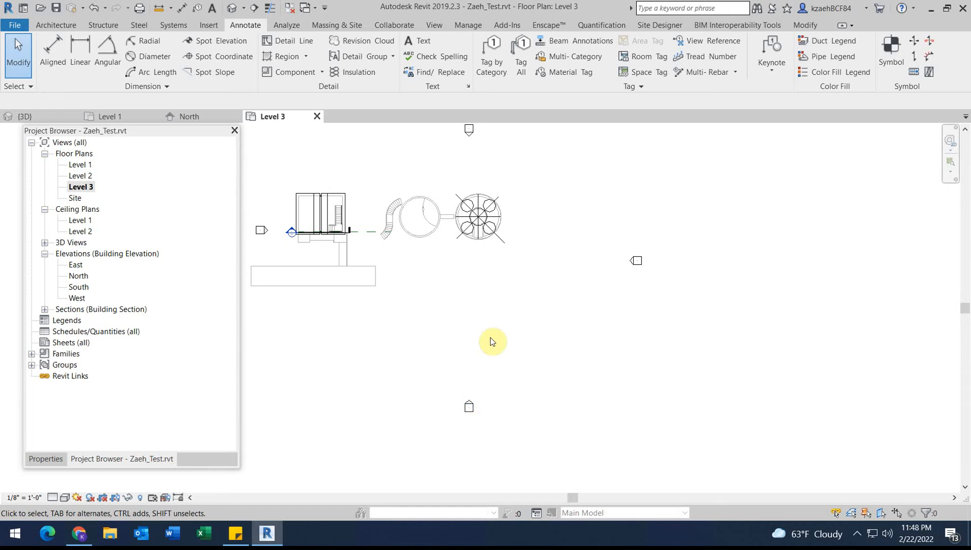
pyautogui.scroll(-2, 493, 340)
pyautogui.scroll(2, 530, 331)
pyautogui.scroll(2, 545, 325)
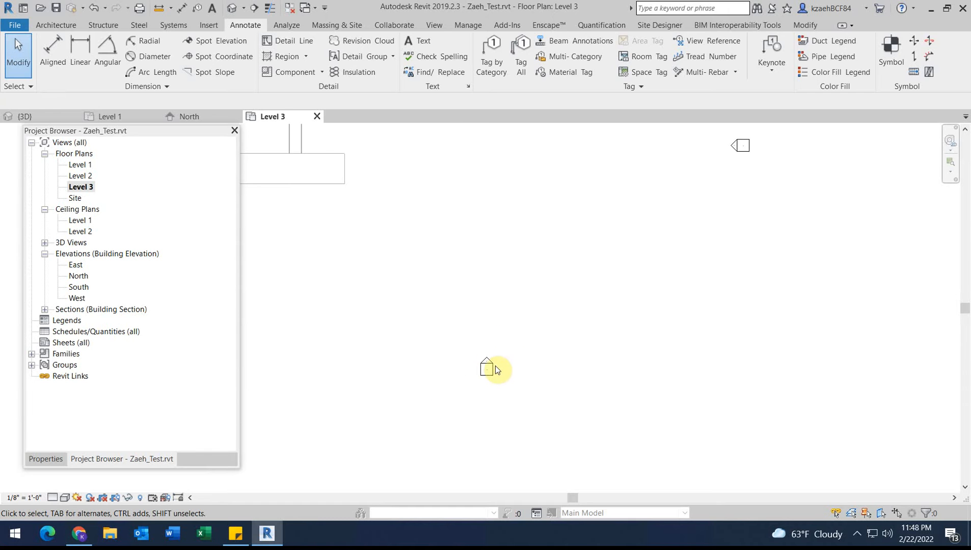
pyautogui.click(488, 367)
pyautogui.scroll(-2, 492, 366)
pyautogui.moveTo(438, 372)
pyautogui.mouseDown()
pyautogui.moveTo(468, 373)
pyautogui.moveTo(469, 296)
pyautogui.mouseUp()
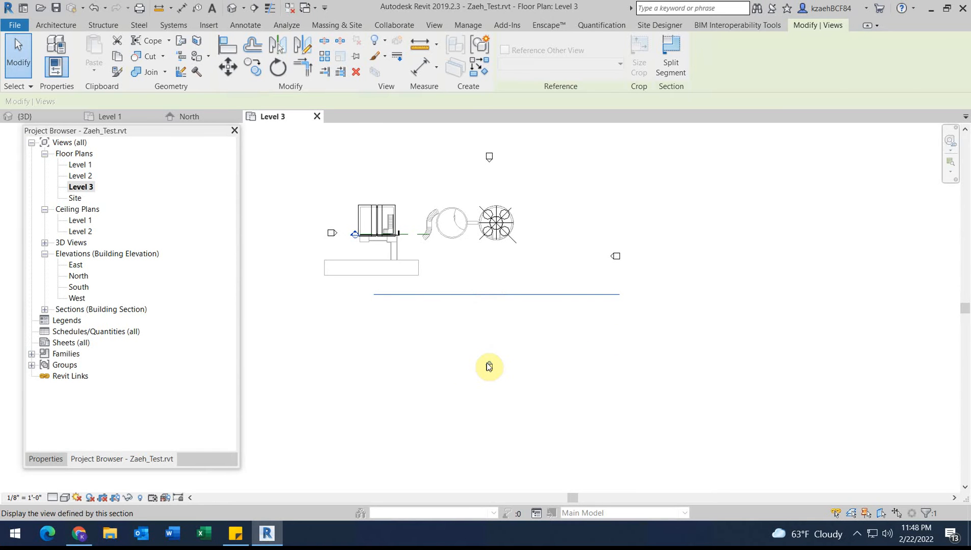
# - Open the South elevation view from its marker and frame the cup-shaped building
pyautogui.doubleClick(488, 366)
pyautogui.scroll(-3, 505, 321)
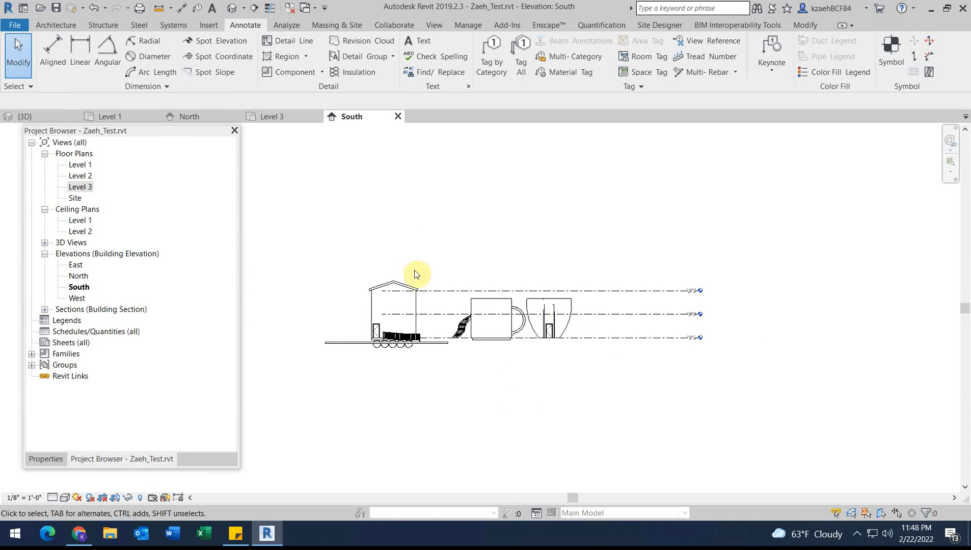
pyautogui.scroll(5, 555, 306)
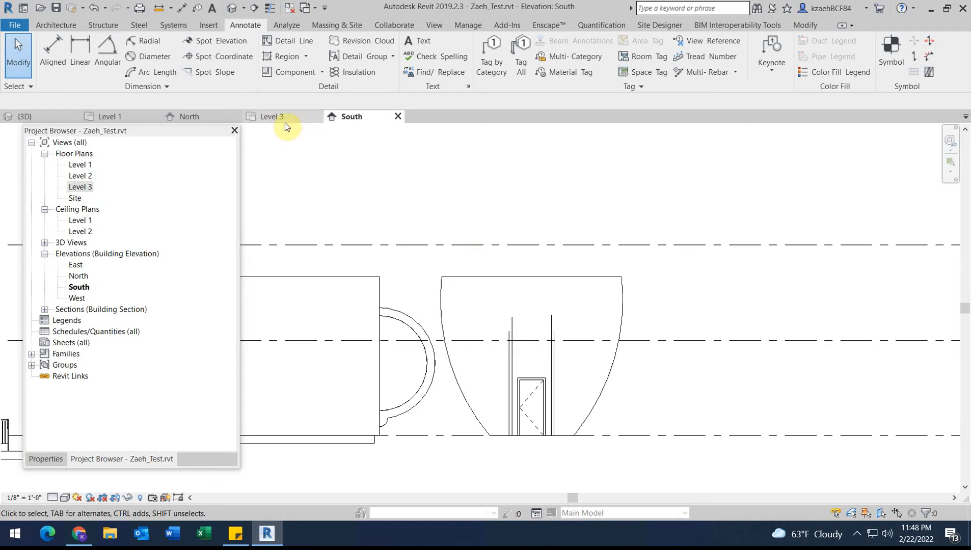
# - Close the North and Level 1 views and tile the remaining Level 3, South and 3D views
pyautogui.click(235, 117)
pyautogui.click(209, 117)
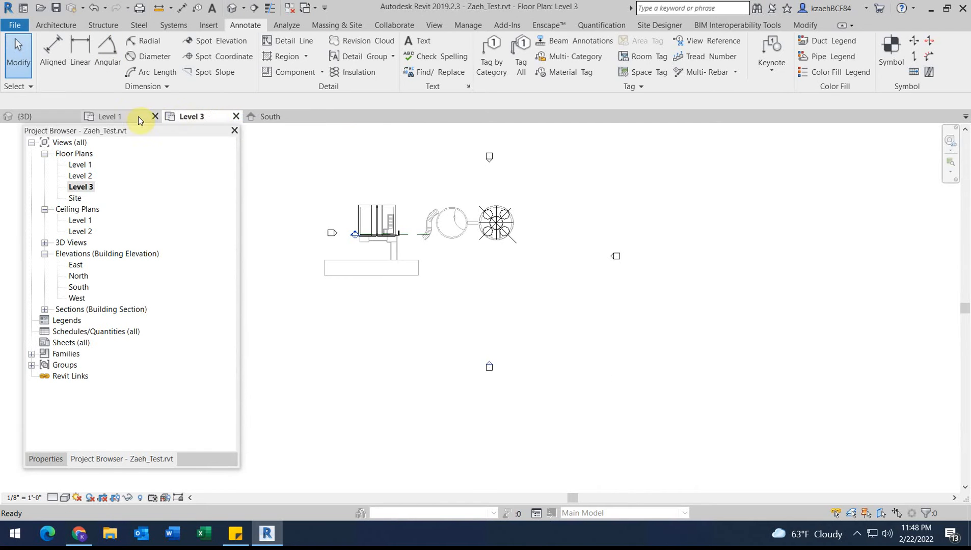
pyautogui.click(155, 117)
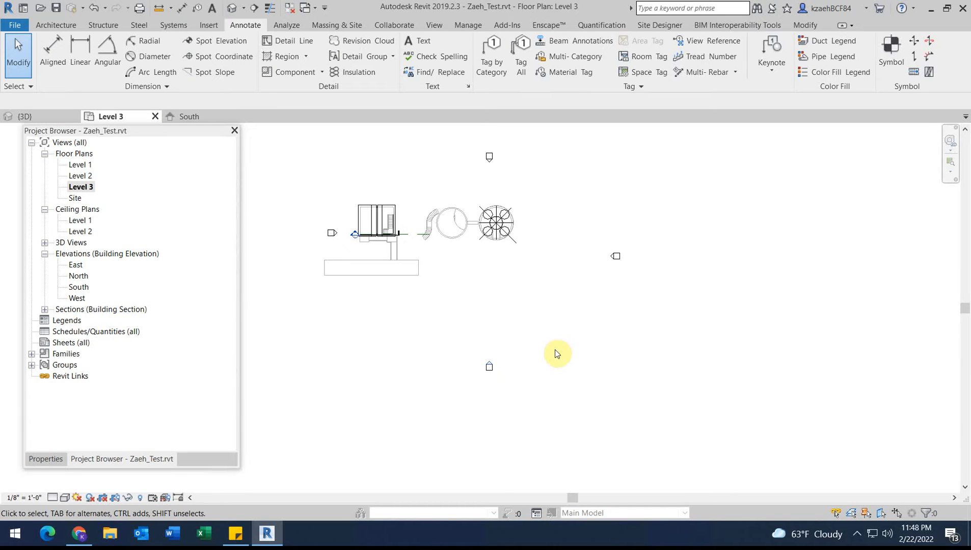
pyautogui.press('w')
pyautogui.press('t')
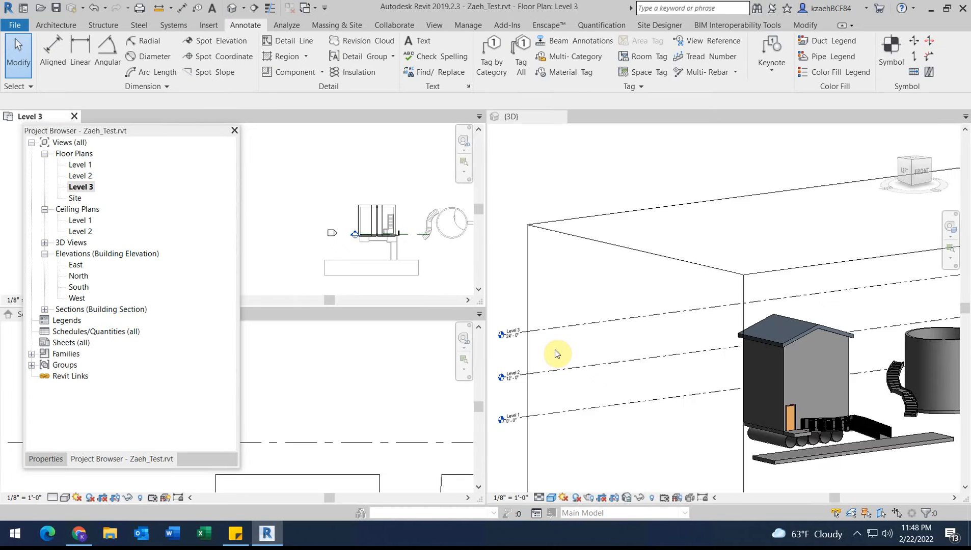
# - Activate the 3D view and display its properties to check the Section Box setting
pyautogui.scroll(-4, 744, 307)
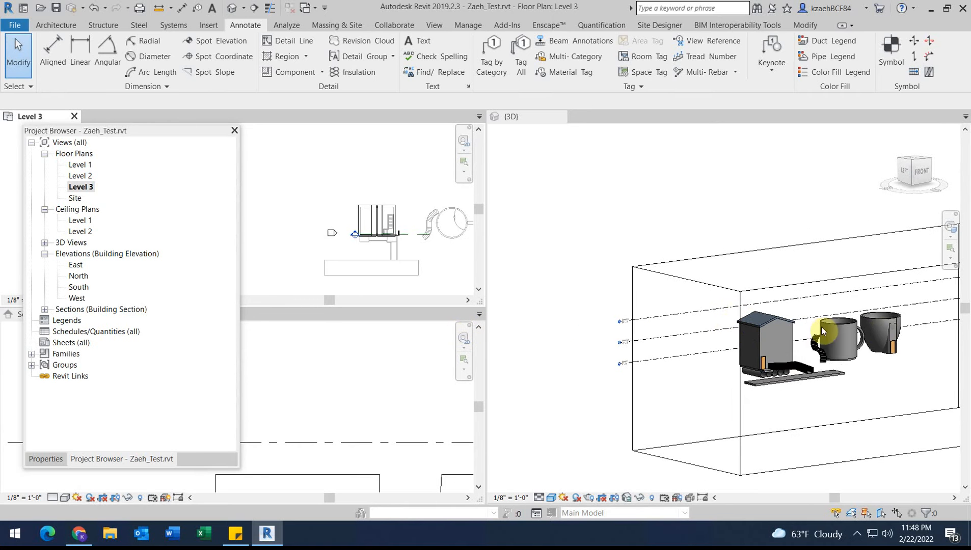
pyautogui.click(776, 319)
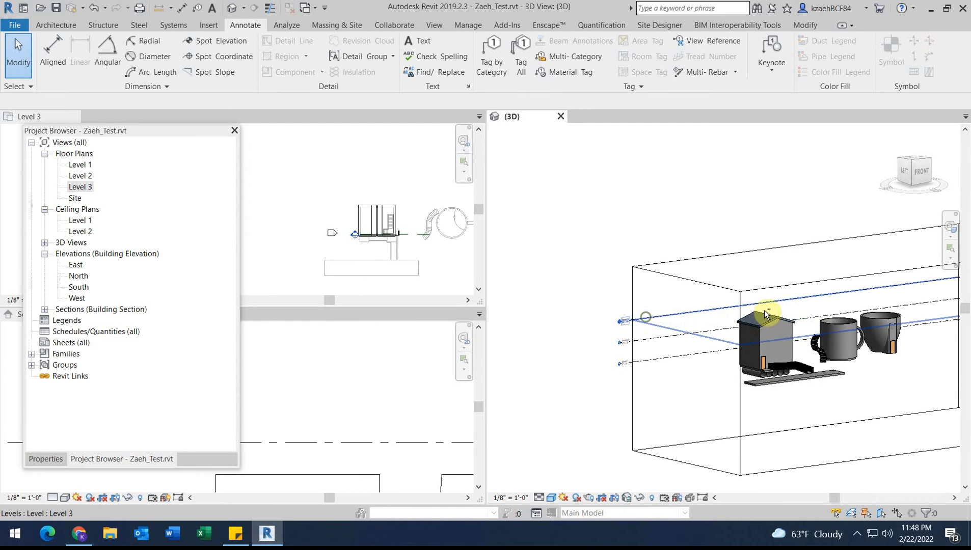
pyautogui.moveTo(764, 312); pyautogui.dragTo(581, 273, button='middle')
pyautogui.keyDown('shift'); pyautogui.moveTo(676, 310); pyautogui.dragTo(576, 402, button='middle'); pyautogui.keyUp('shift')
pyautogui.click(549, 391)
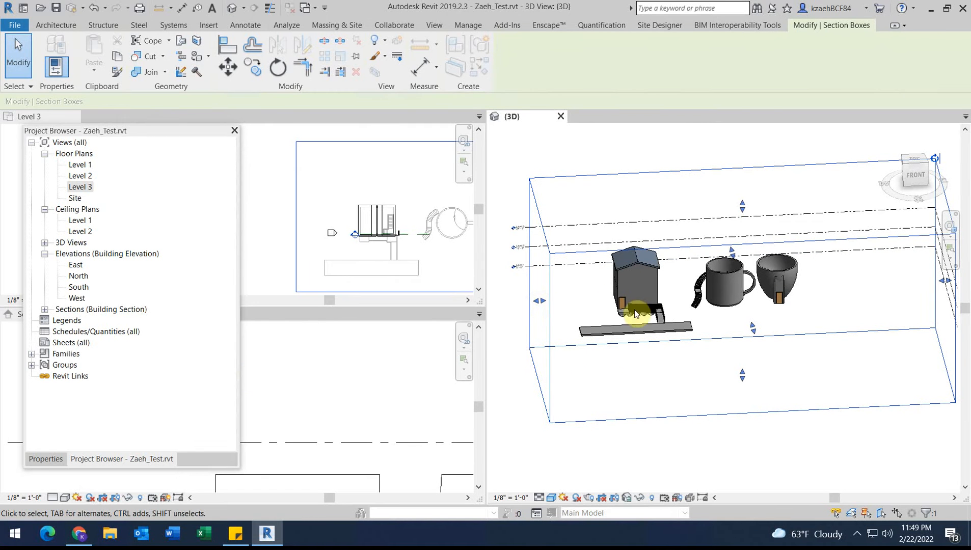
pyautogui.click(45, 459)
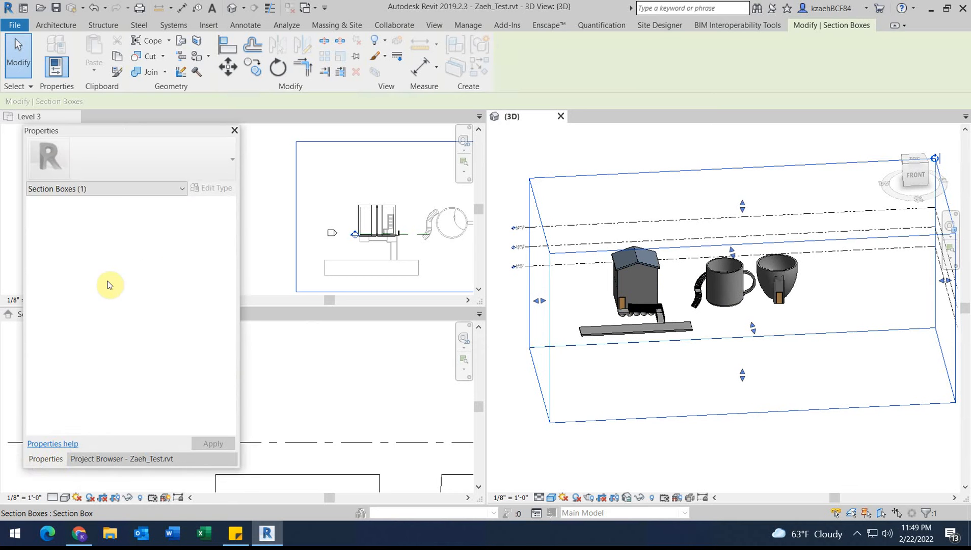
pyautogui.click(519, 468)
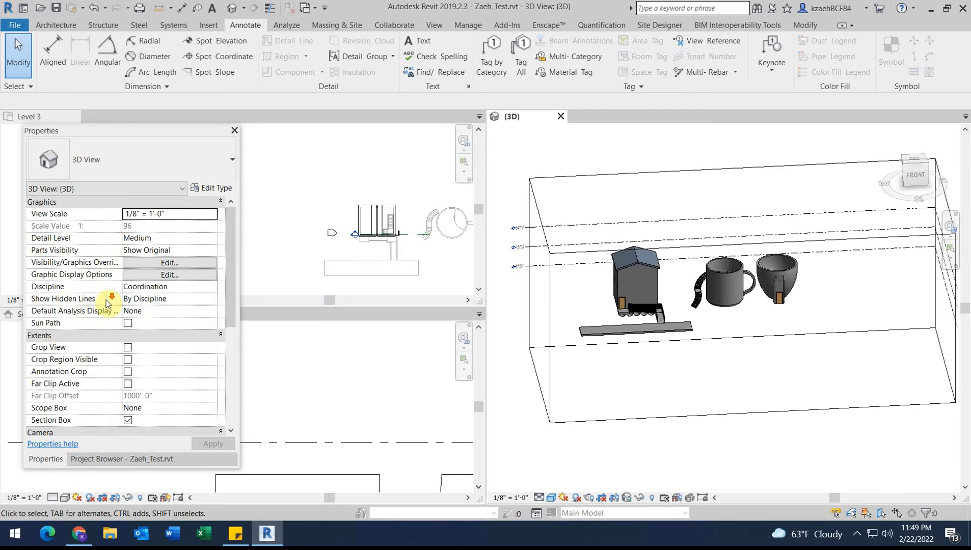
pyautogui.scroll(-2, 127, 359)
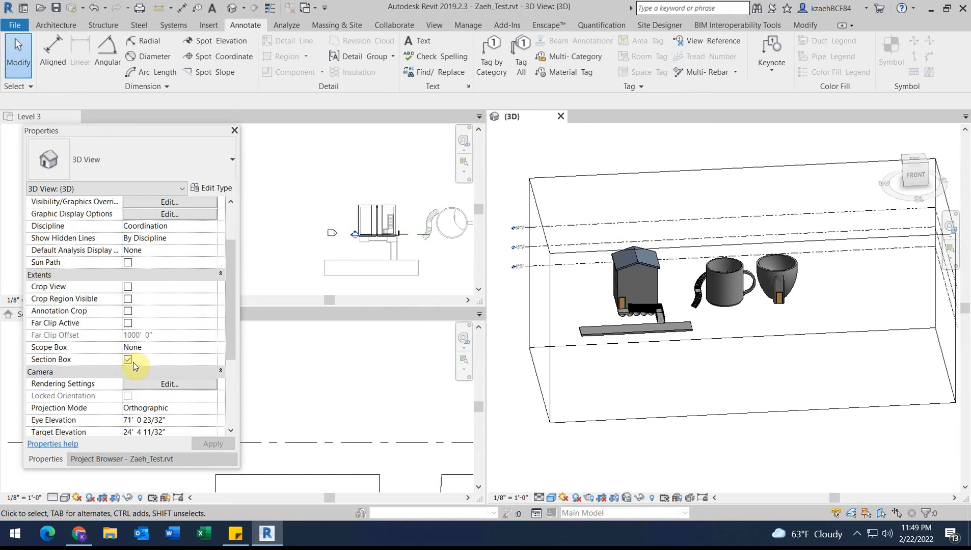
# - Shrink the 3D view's section box from the sides, top and bottom to isolate the cup-shaped building
pyautogui.click(581, 422)
pyautogui.moveTo(540, 300); pyautogui.dragTo(740, 295)
pyautogui.keyDown('shift'); pyautogui.moveTo(631, 403); pyautogui.dragTo(704, 334, button='middle'); pyautogui.keyUp('shift')
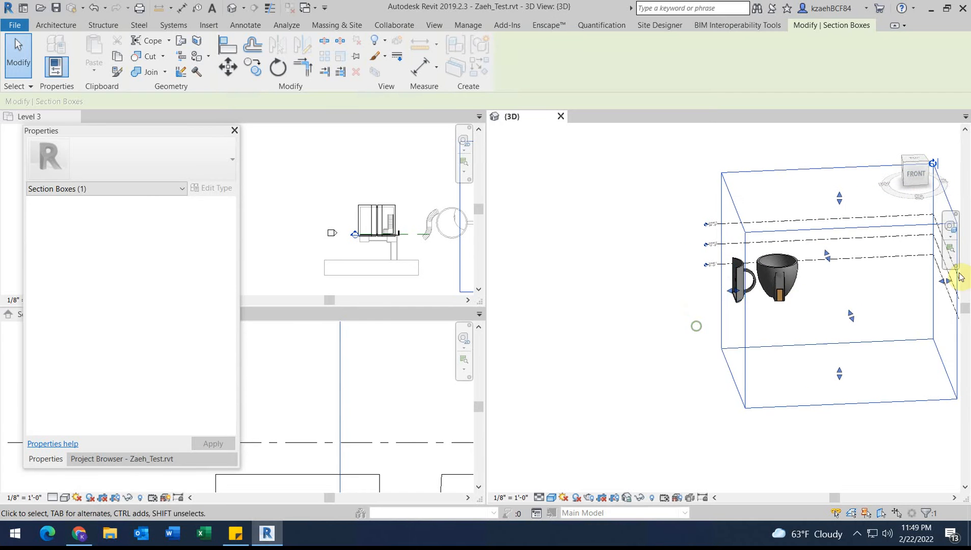
pyautogui.moveTo(944, 284); pyautogui.dragTo(810, 283)
pyautogui.moveTo(785, 373); pyautogui.dragTo(770, 276)
pyautogui.moveTo(771, 203); pyautogui.dragTo(771, 239)
pyautogui.scroll(2, 765, 292)
pyautogui.scroll(2, 750, 284)
pyautogui.moveTo(713, 254); pyautogui.dragTo(771, 242)
pyautogui.keyDown('shift'); pyautogui.moveTo(860, 304); pyautogui.dragTo(634, 301, button='middle'); pyautogui.keyUp('shift')
pyautogui.click(635, 300)
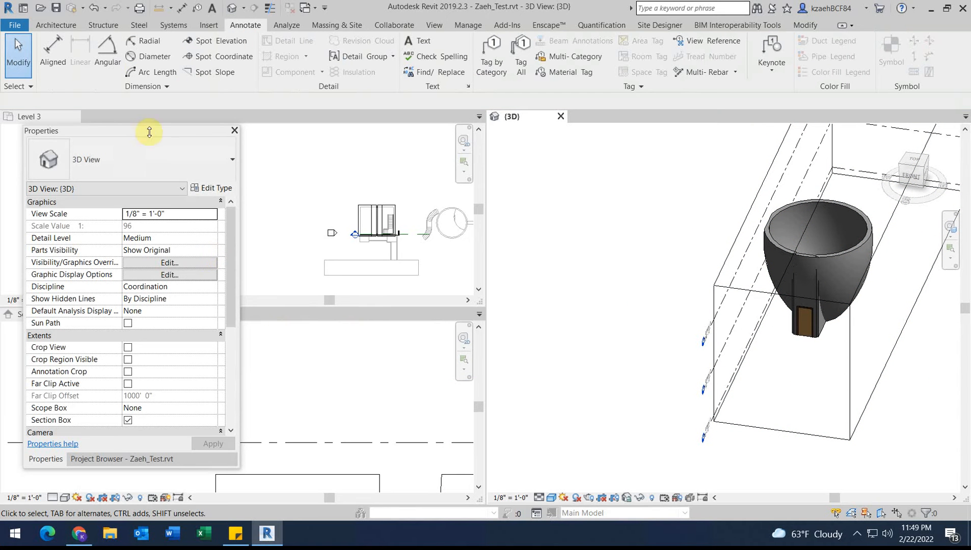
# - Frame the cup-shaped building in both the Level 3 plan and the South elevation
pyautogui.scroll(5, 408, 226)
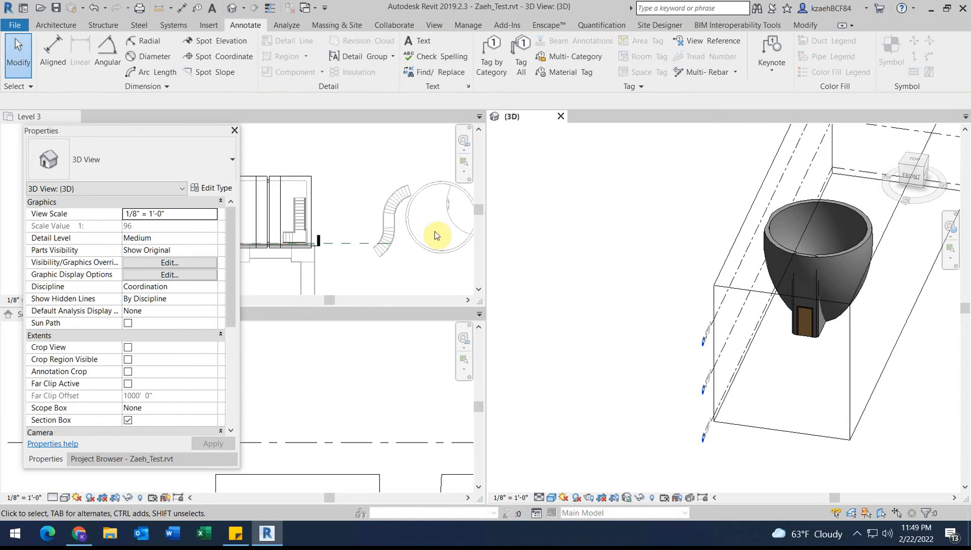
pyautogui.click(436, 235)
pyautogui.scroll(-5, 372, 428)
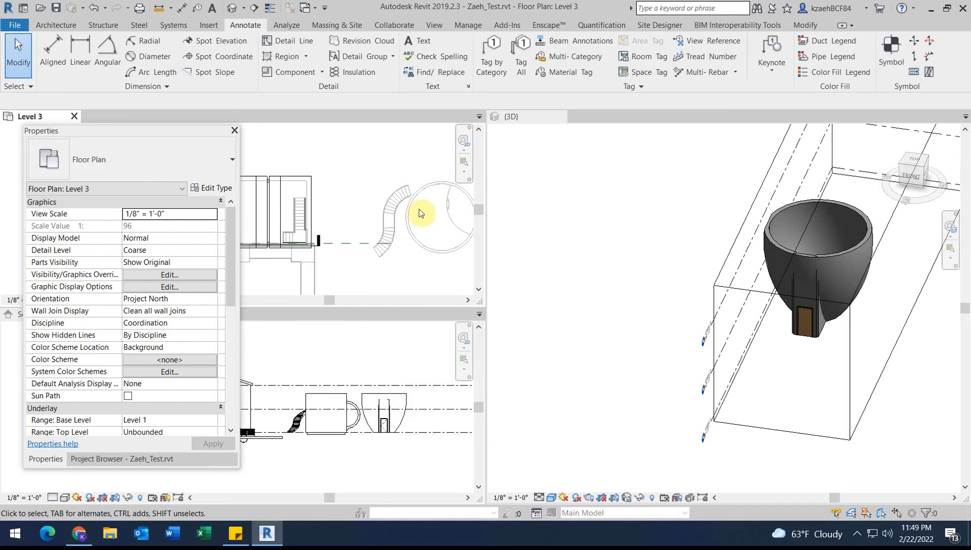
pyautogui.moveTo(434, 219); pyautogui.dragTo(313, 253, button='middle')
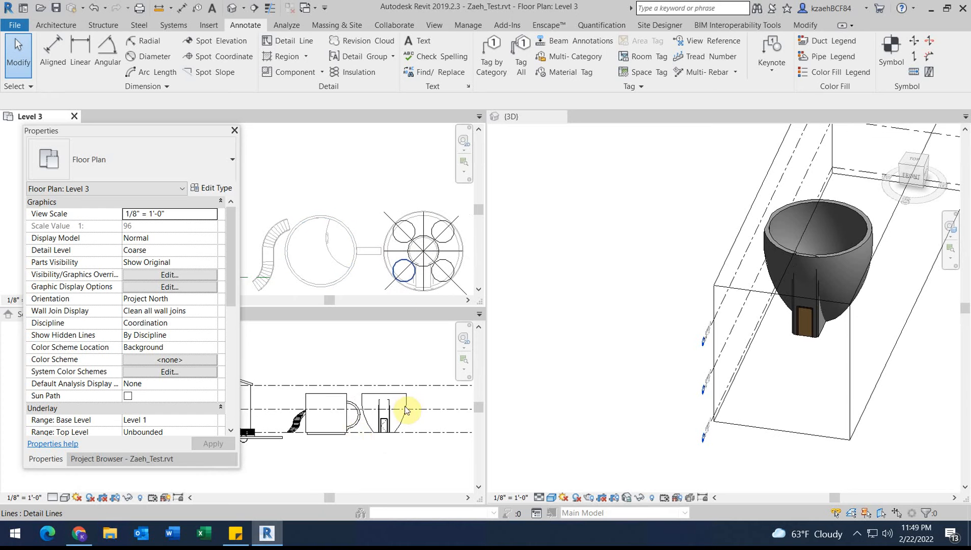
pyautogui.scroll(2, 406, 410)
pyautogui.scroll(2, 363, 387)
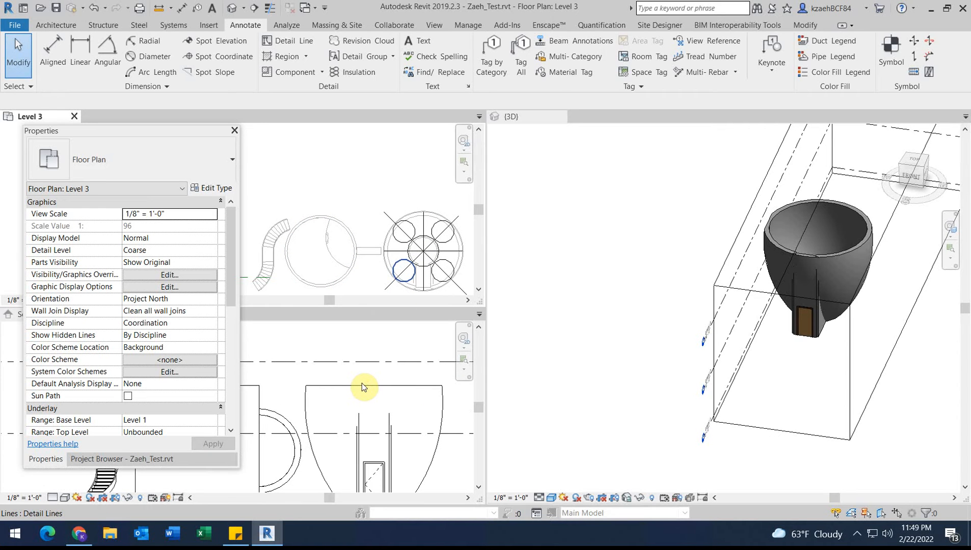
pyautogui.scroll(-3, 363, 386)
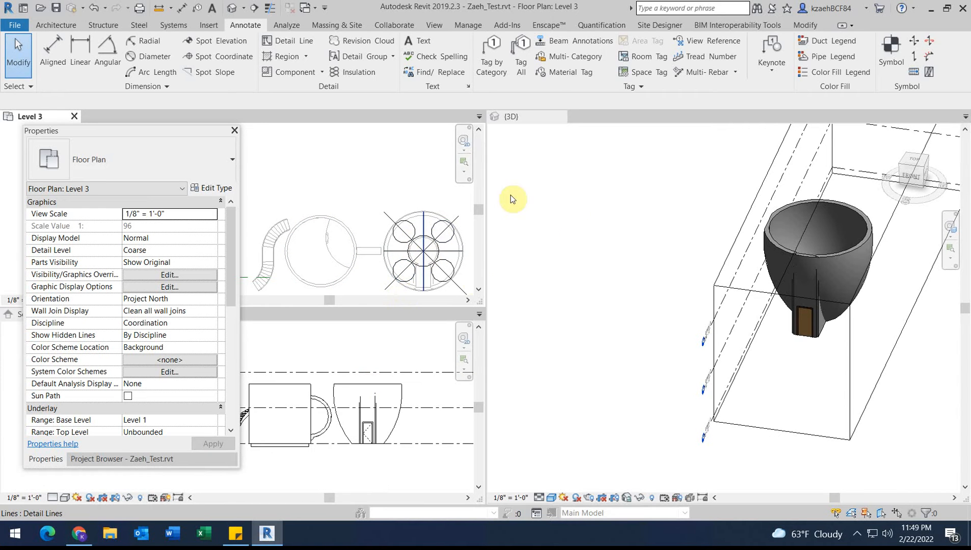
pyautogui.click(400, 282)
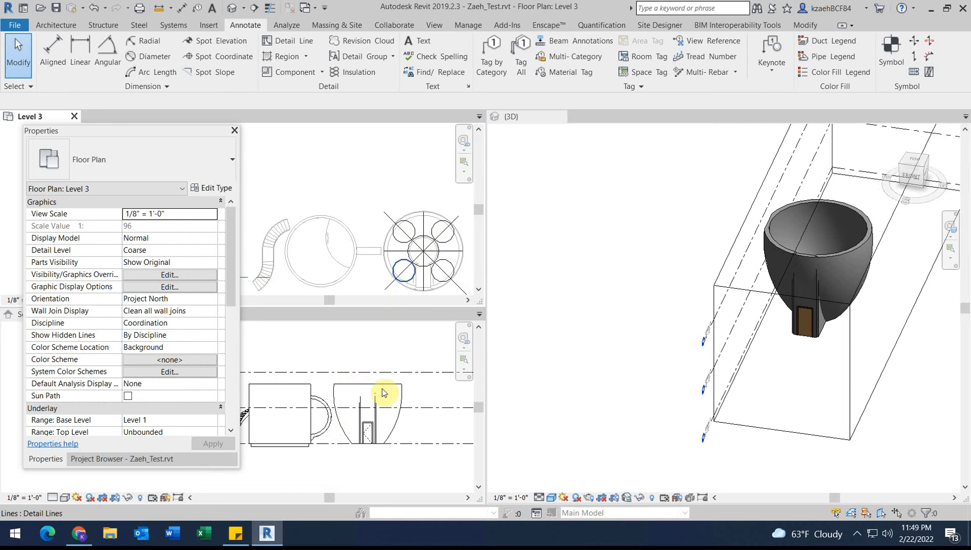
pyautogui.click(401, 282)
pyautogui.click(432, 263)
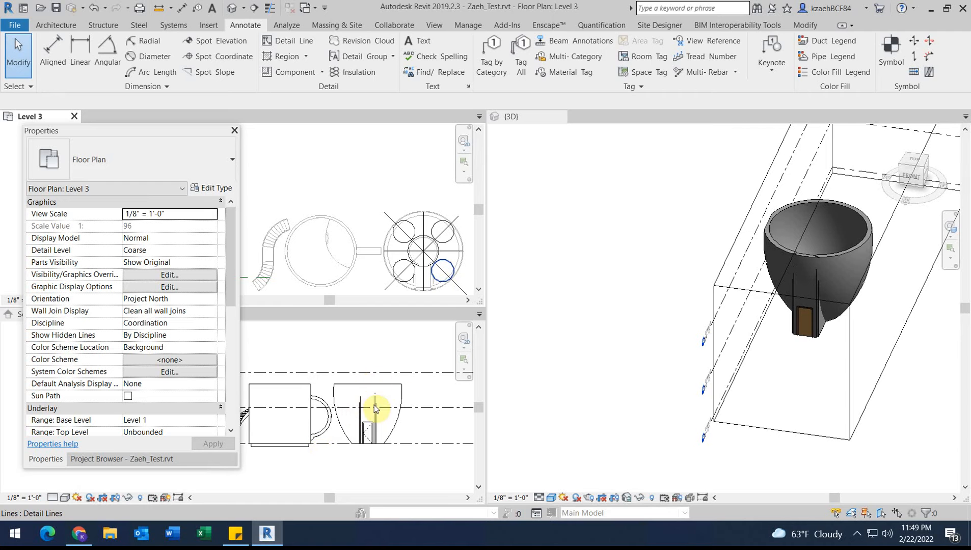
# - Start an in-place model in the Roofs category and accept the name Roofs 1
pyautogui.click(63, 26)
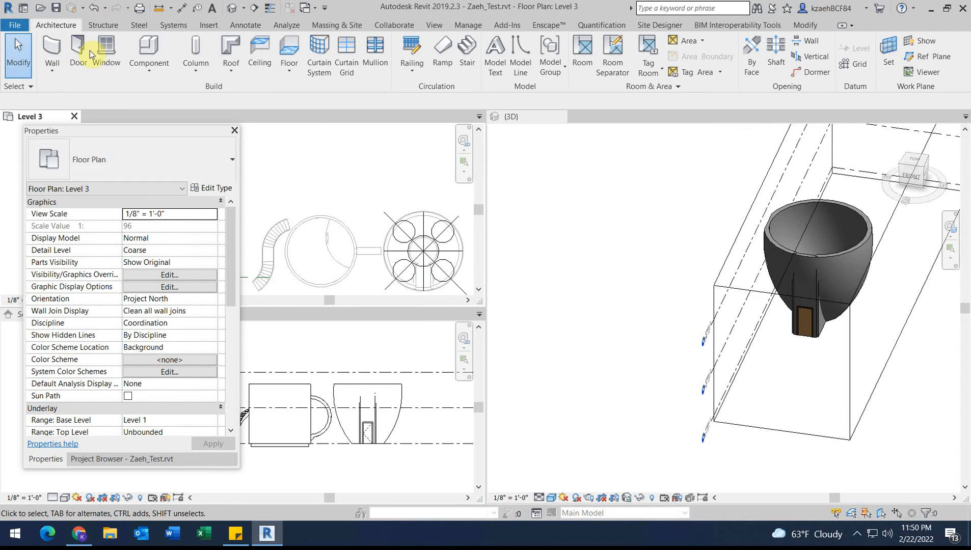
pyautogui.click(149, 68)
pyautogui.click(168, 122)
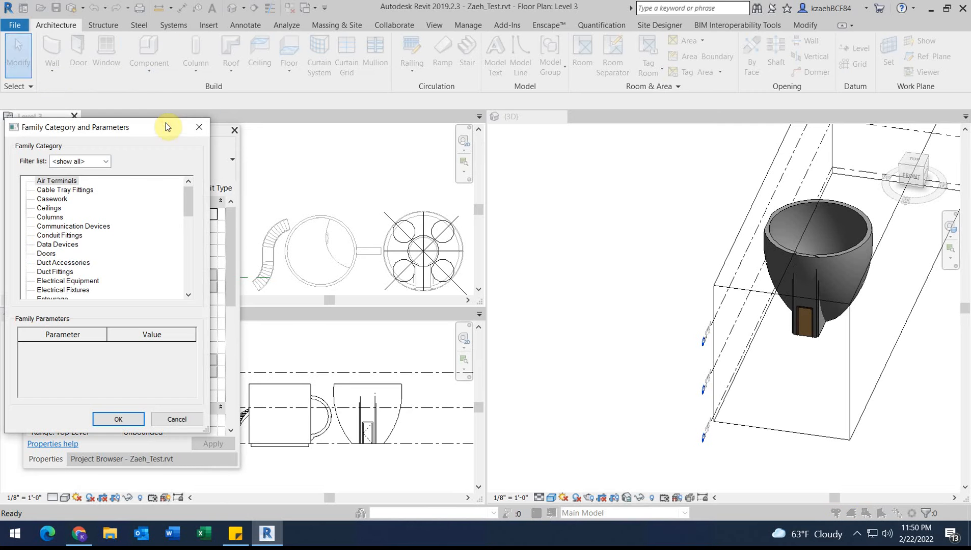
pyautogui.scroll(-2, 60, 275)
pyautogui.scroll(-8, 60, 276)
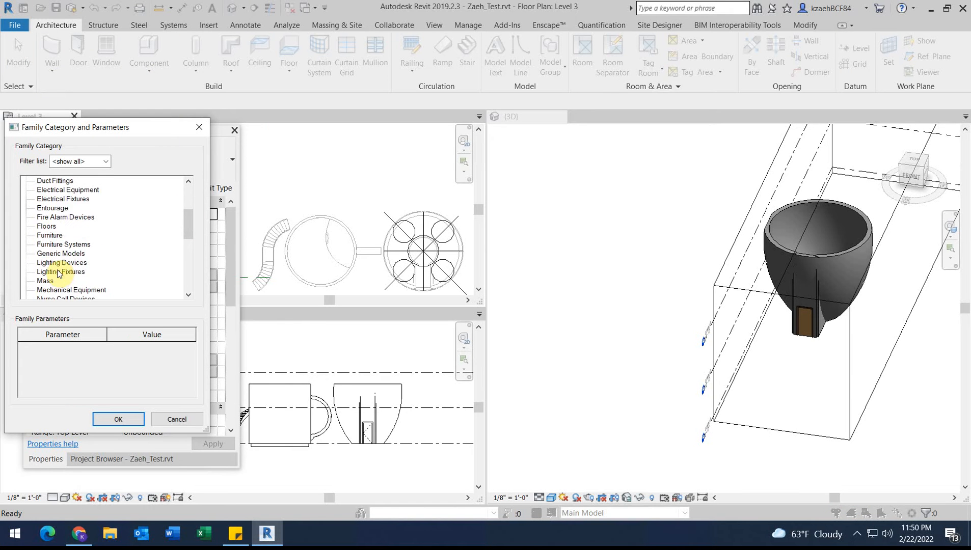
pyautogui.scroll(-1, 55, 272)
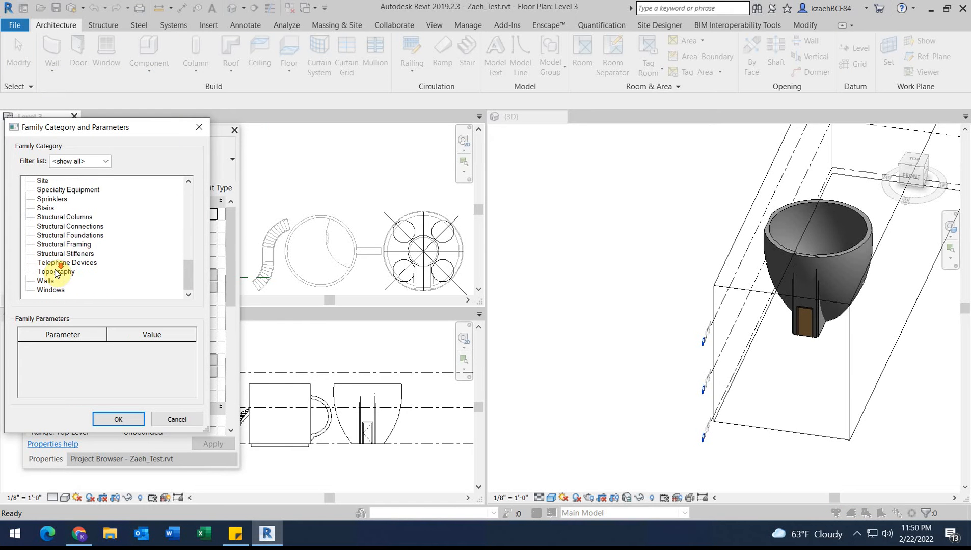
pyautogui.scroll(2, 66, 269)
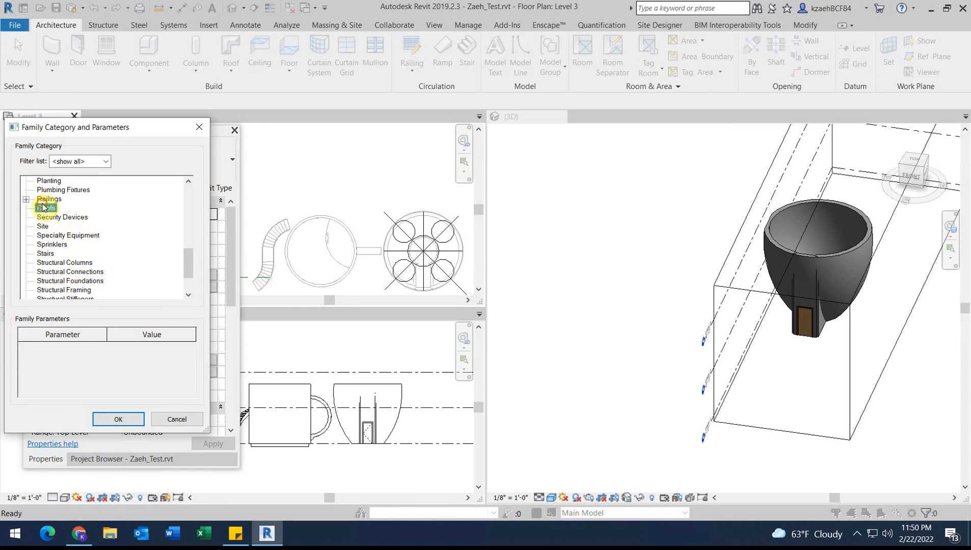
pyautogui.click(119, 419)
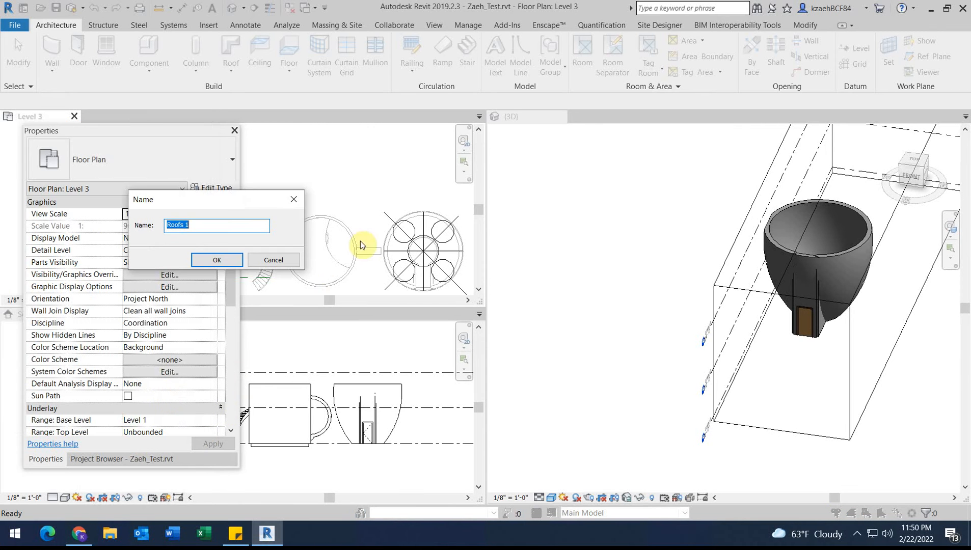
pyautogui.click(215, 261)
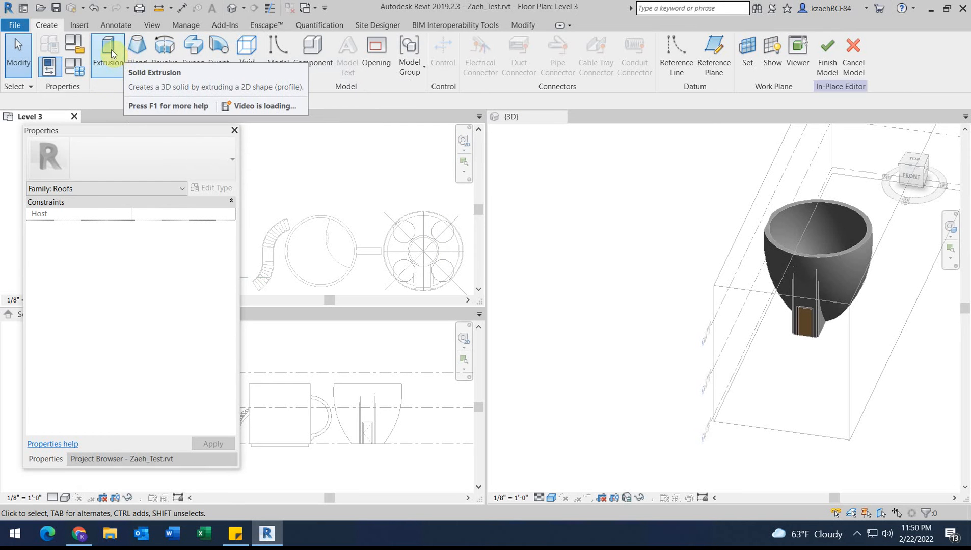
# - Create a 1' 0" deep solid extrusion on Level 3 from the picked small lower-right guide circle
pyautogui.click(116, 60)
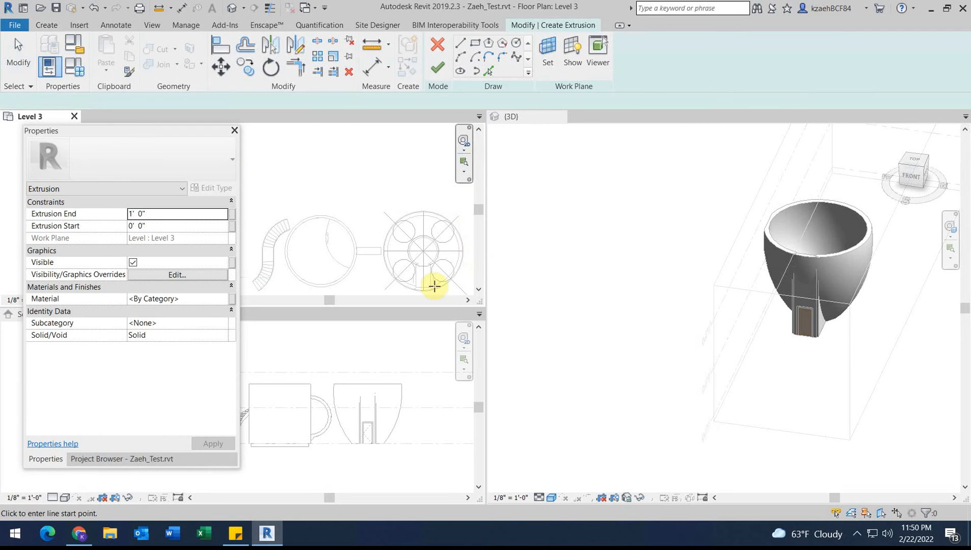
pyautogui.scroll(4, 438, 260)
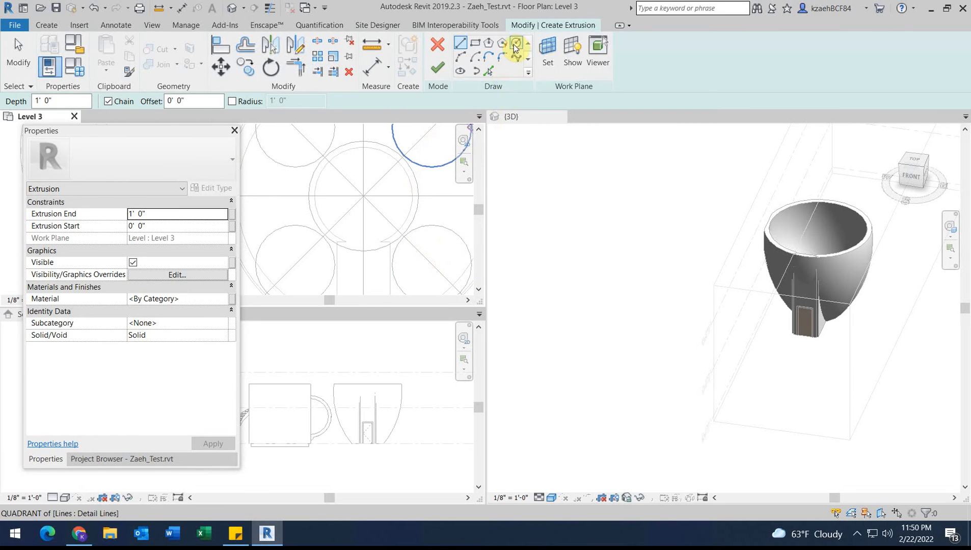
pyautogui.click(488, 70)
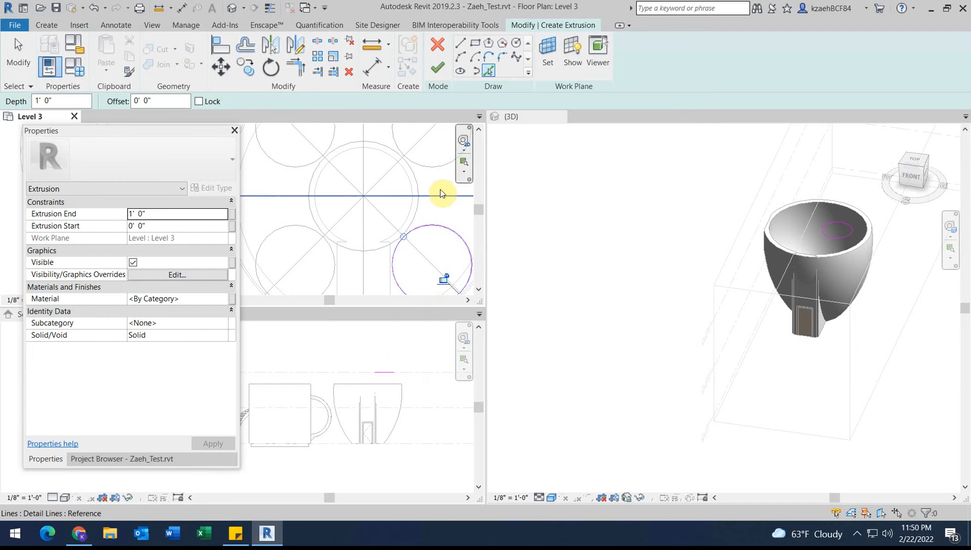
pyautogui.click(437, 68)
# - Stretch the small cylinder in the South elevation down to the cup's rim and up to about 1'-8" above Level 3
pyautogui.scroll(2, 393, 376)
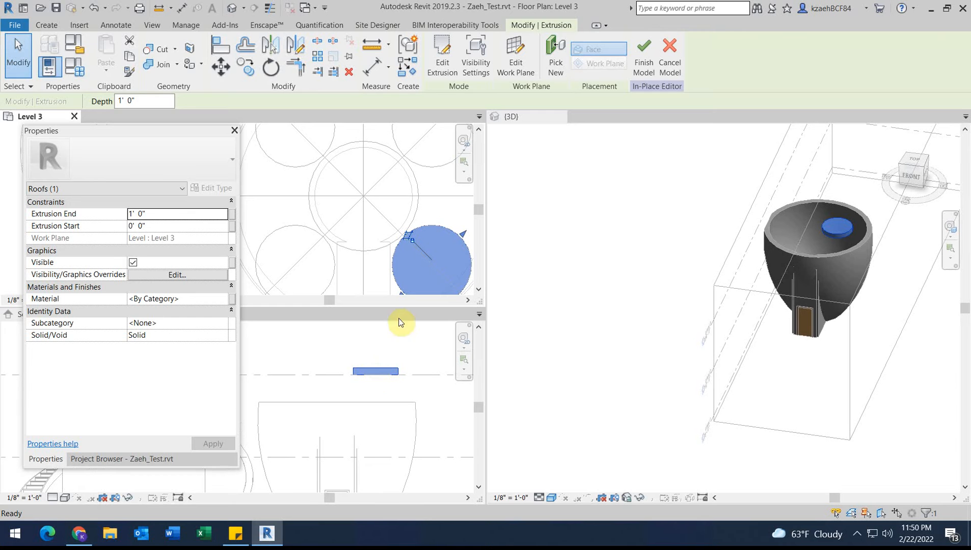
pyautogui.click(385, 390)
pyautogui.moveTo(376, 379); pyautogui.dragTo(375, 401)
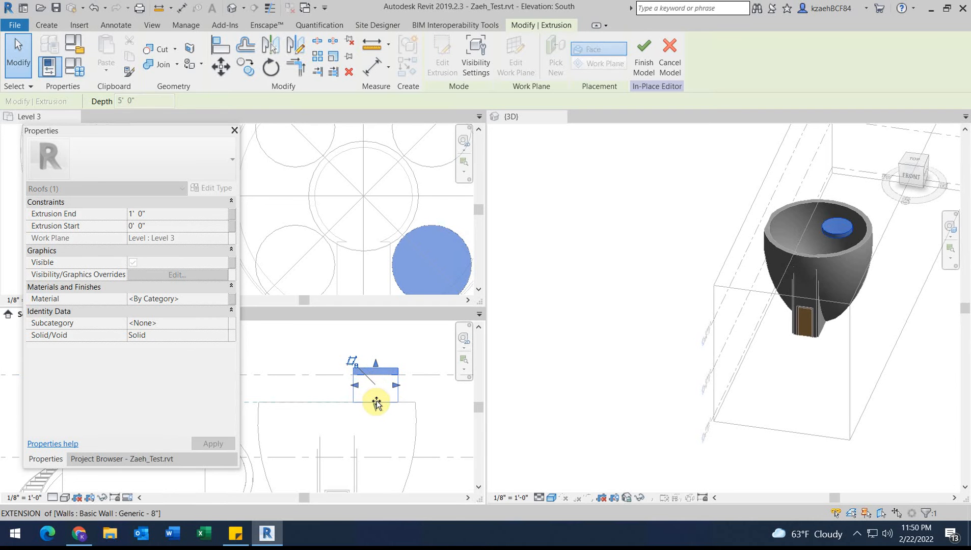
pyautogui.scroll(1, 377, 372)
pyautogui.moveTo(371, 363)
pyautogui.mouseDown()
pyautogui.moveTo(372, 350)
pyautogui.moveTo(372, 359)
pyautogui.mouseUp()
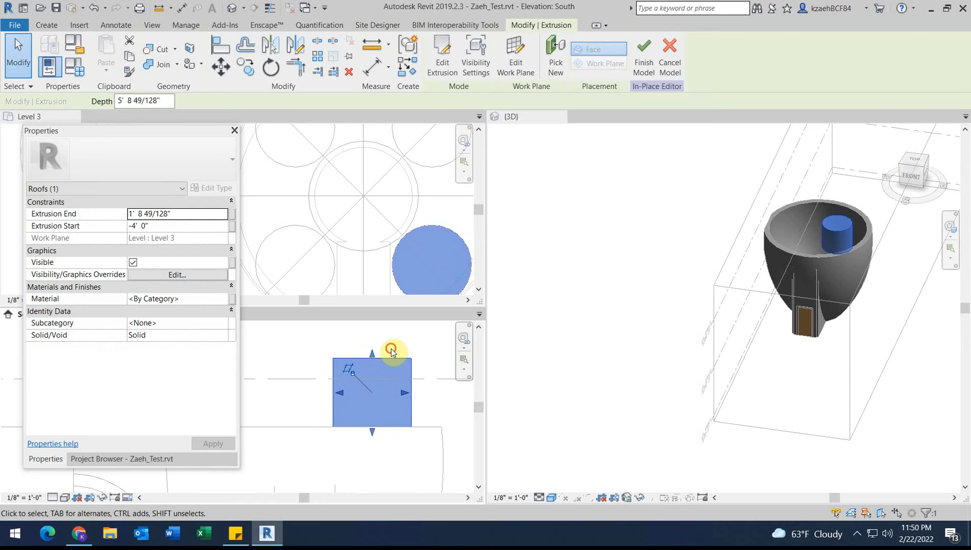
pyautogui.press('Escape')
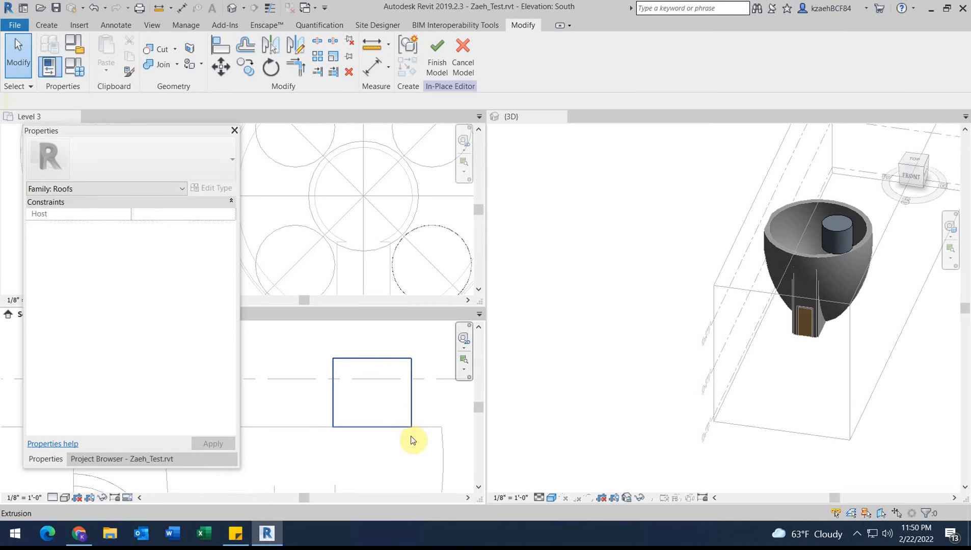
# - Delete the small cylinder extrusion above the cup in the South elevation
pyautogui.scroll(-1, 385, 429)
pyautogui.scroll(1, 385, 429)
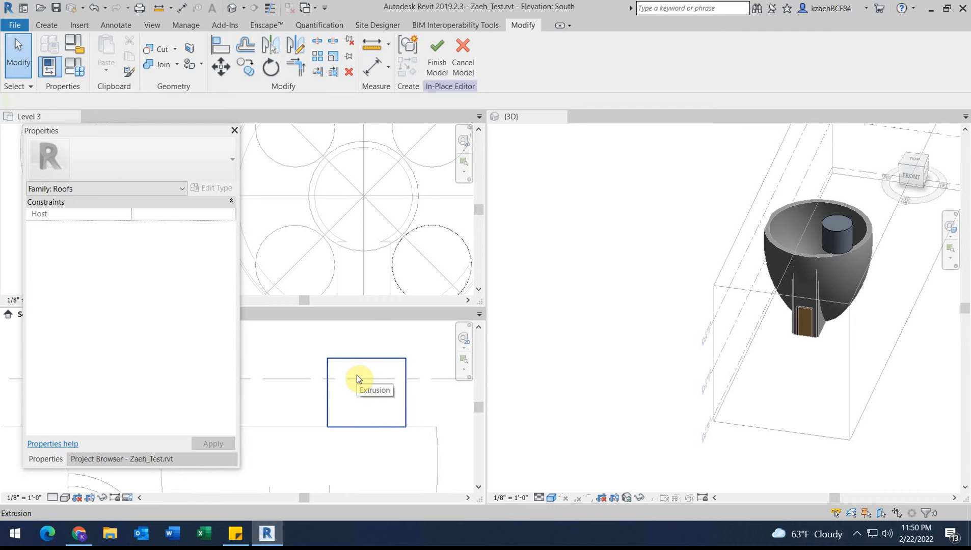
pyautogui.scroll(-1, 356, 375)
pyautogui.click(362, 367)
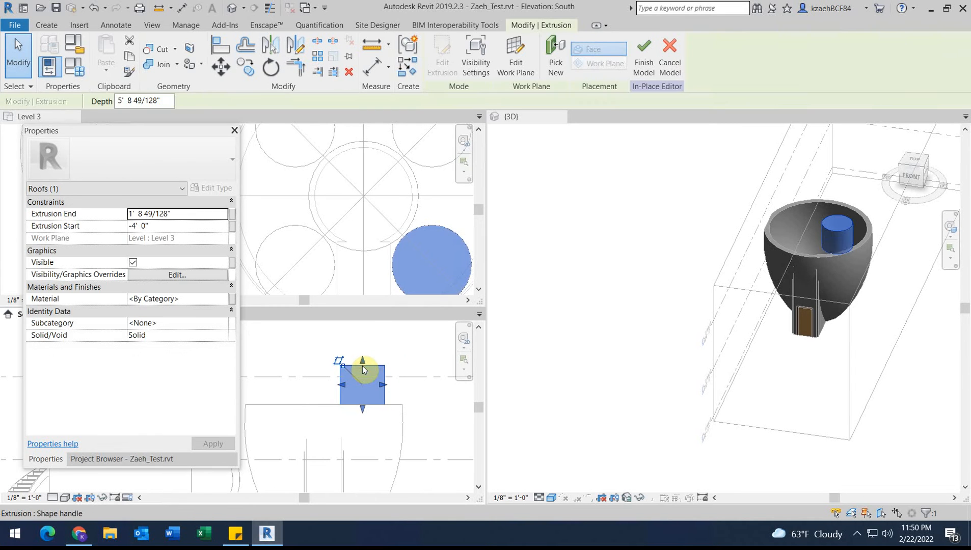
pyautogui.press('Escape')
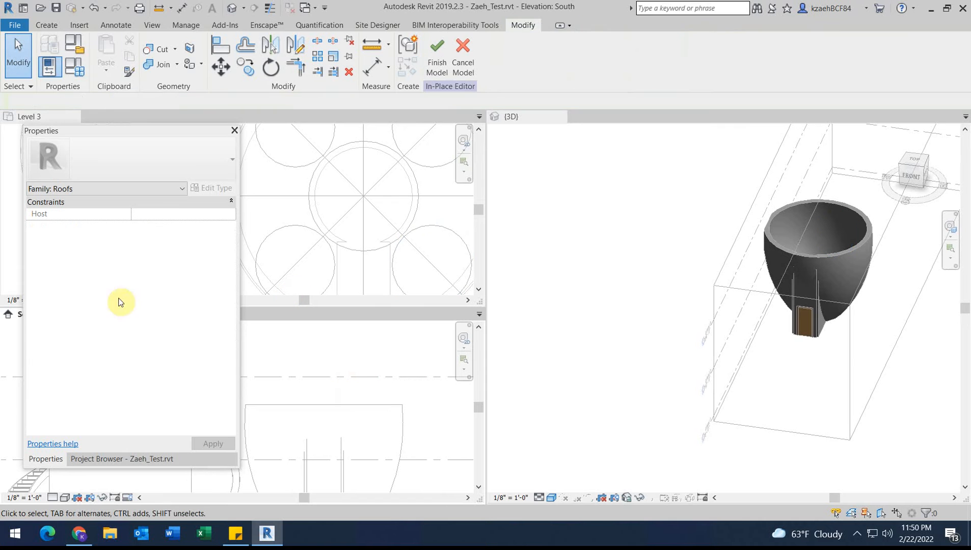
pyautogui.click(50, 27)
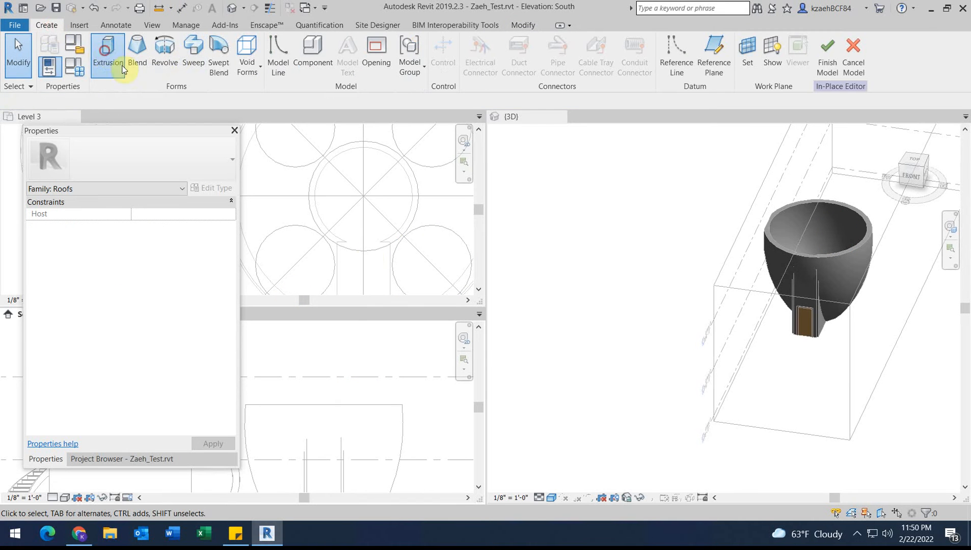
pyautogui.click(108, 51)
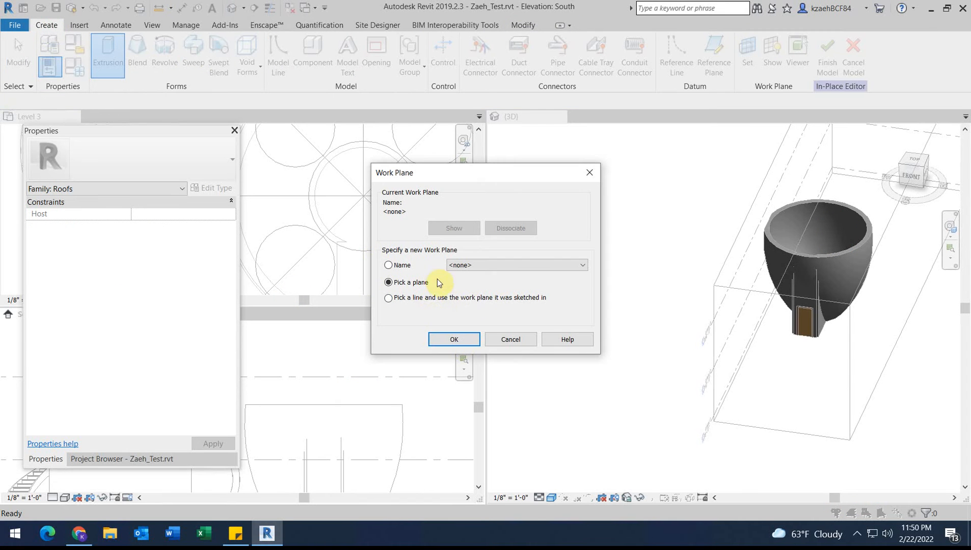
pyautogui.click(511, 339)
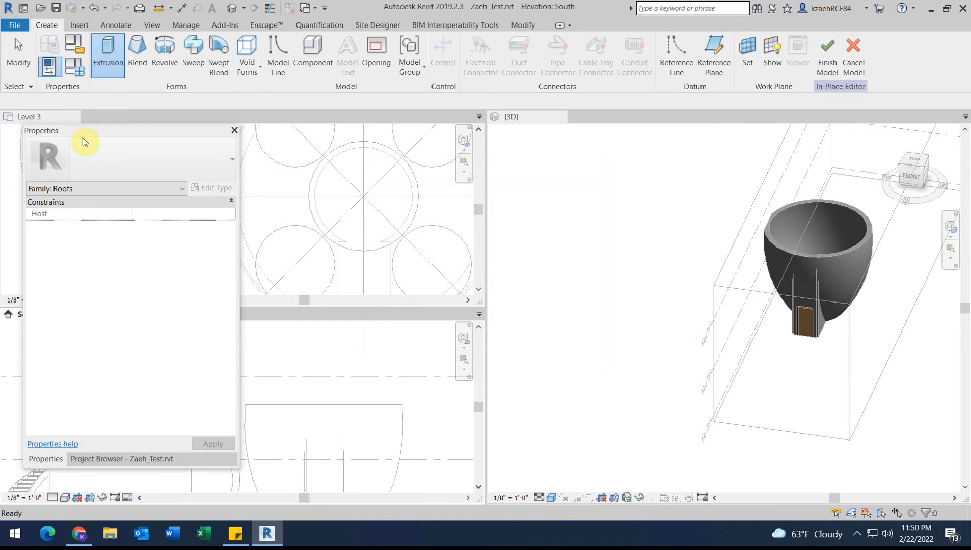
# - Create a 1' 0" deep solid extrusion in the Level 3 plan from the picked large central guide circle
pyautogui.click(49, 119)
pyautogui.click(107, 49)
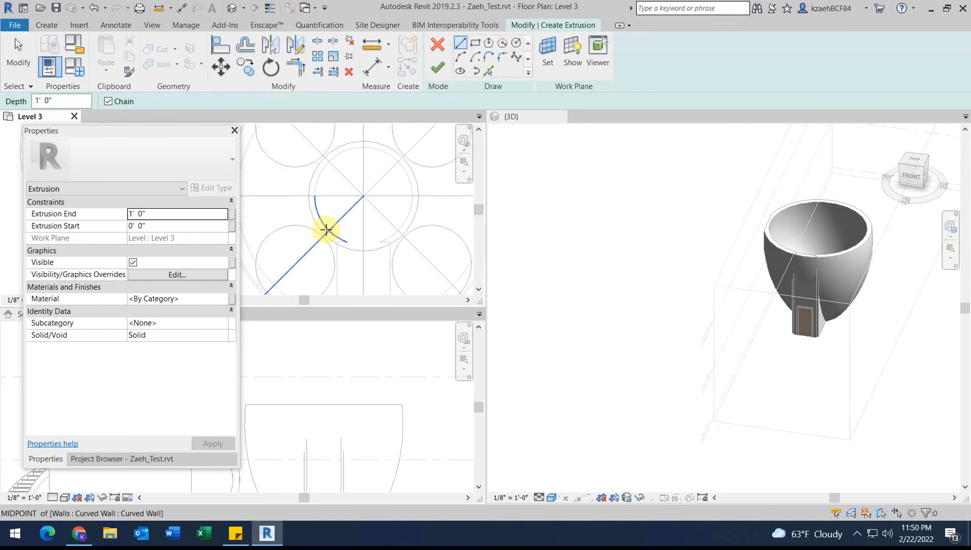
pyautogui.click(489, 72)
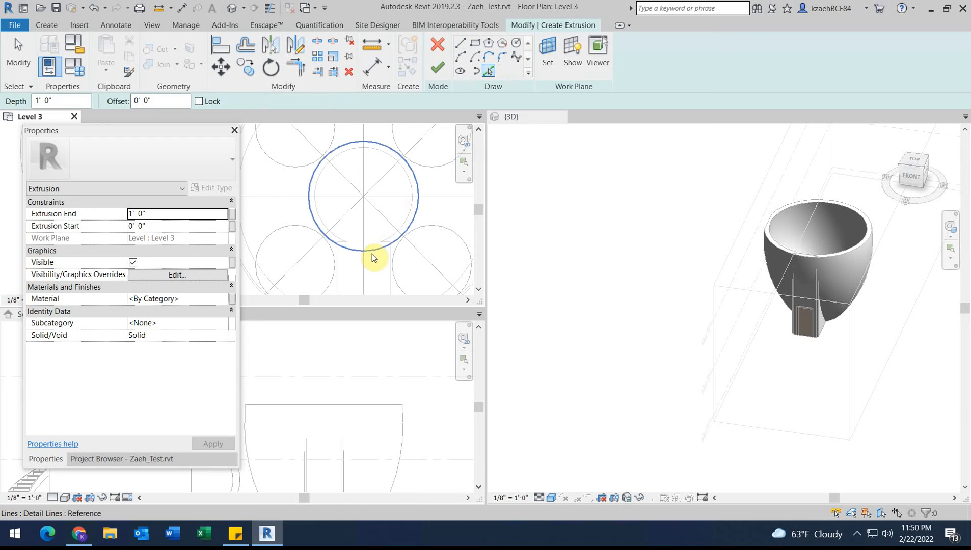
pyautogui.click(372, 252)
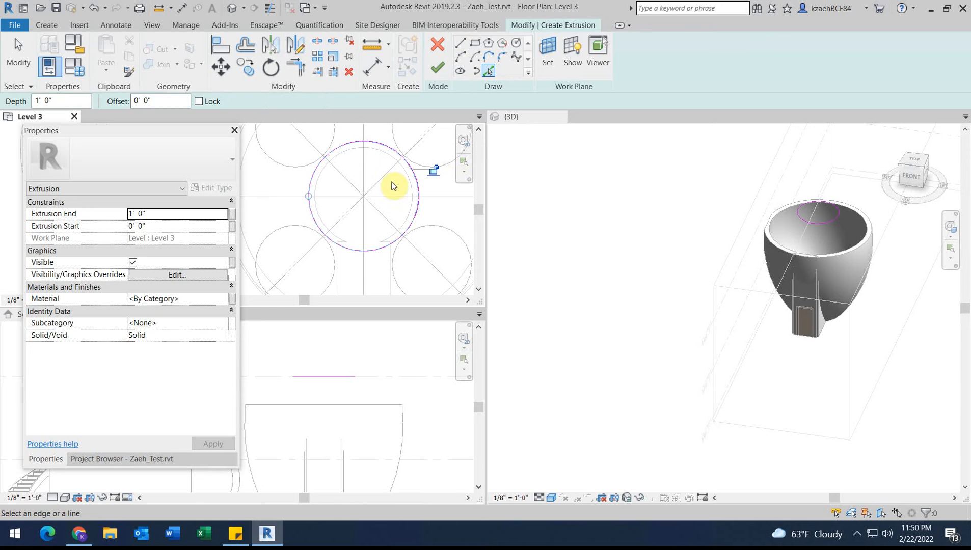
pyautogui.click(438, 68)
# - Stretch the central cylinder in the South elevation down to the cup's rim and up to about 5'-6 1/2" above Level 3
pyautogui.click(325, 373)
pyautogui.click(322, 384)
pyautogui.moveTo(322, 379); pyautogui.dragTo(323, 336)
pyautogui.click(313, 396)
pyautogui.scroll(-3, 313, 396)
pyautogui.moveTo(326, 397); pyautogui.dragTo(368, 402, button='middle')
pyautogui.scroll(2, 369, 407)
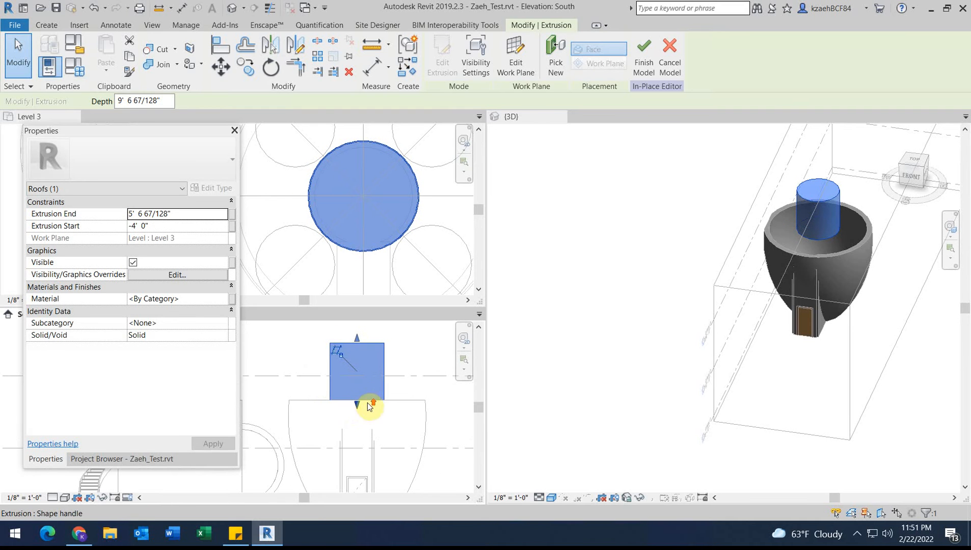
# - Fine-tune the central cylinder's ends in the South elevation, bringing its top to about 5'-5 3/4" above Level 3
pyautogui.moveTo(356, 408)
pyautogui.mouseDown()
pyautogui.moveTo(357, 389)
pyautogui.moveTo(358, 407)
pyautogui.mouseUp()
pyautogui.moveTo(354, 341); pyautogui.dragTo(354, 349)
pyautogui.moveTo(357, 405); pyautogui.dragTo(355, 396)
pyautogui.moveTo(357, 342); pyautogui.dragTo(357, 343)
pyautogui.click(390, 342)
pyautogui.click(383, 343)
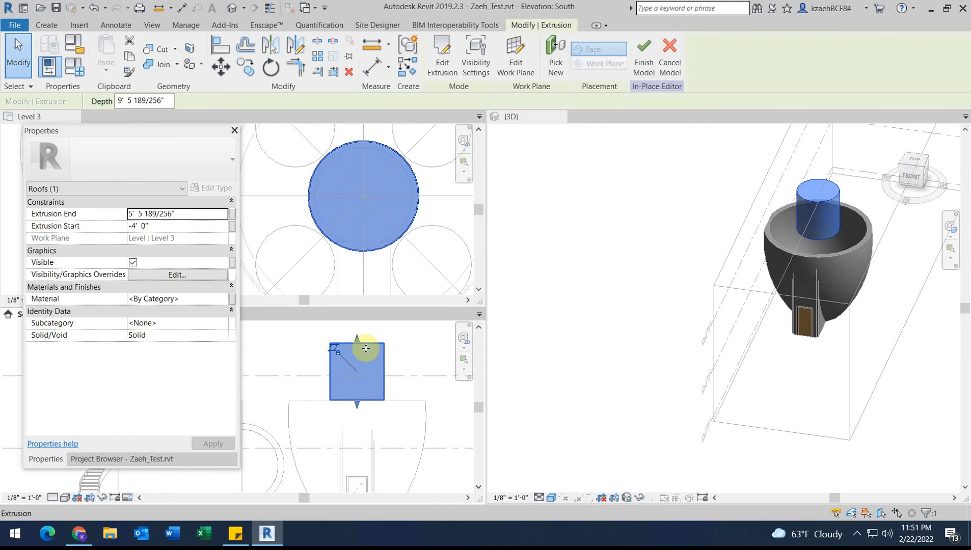
pyautogui.click(47, 26)
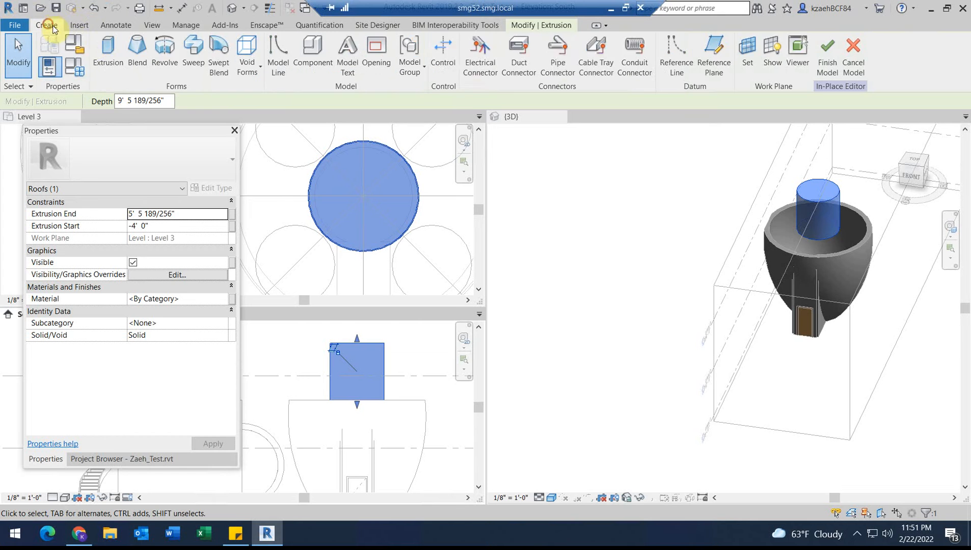
pyautogui.click(165, 50)
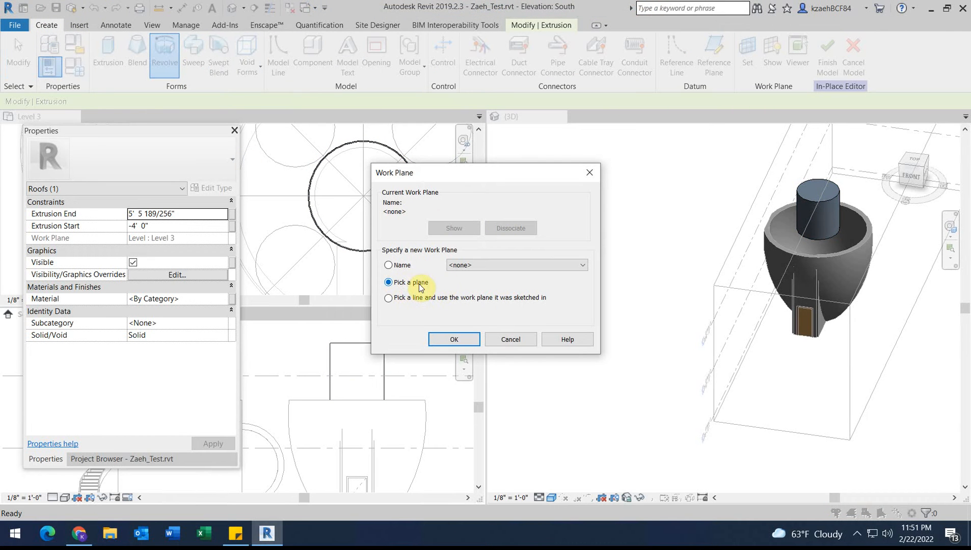
pyautogui.click(464, 266)
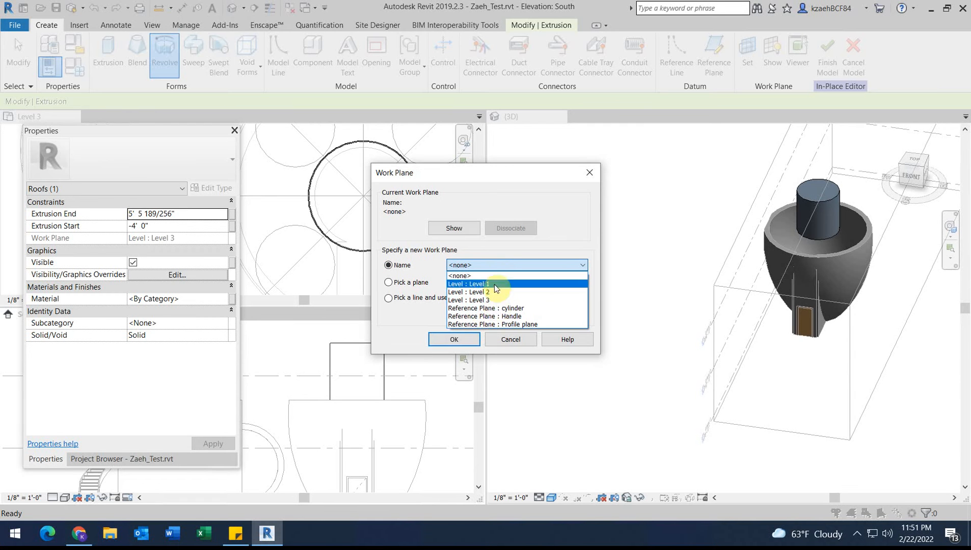
pyautogui.click(513, 342)
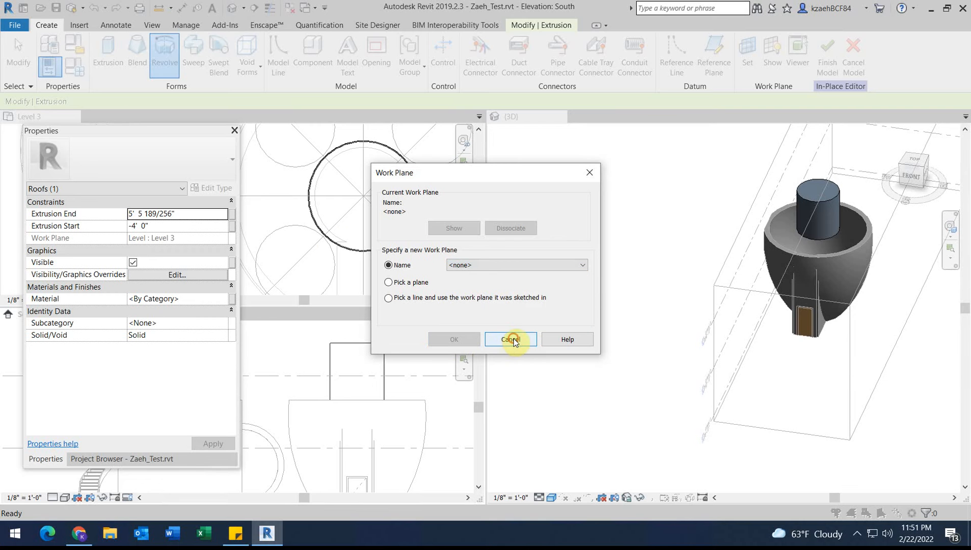
pyautogui.click(511, 340)
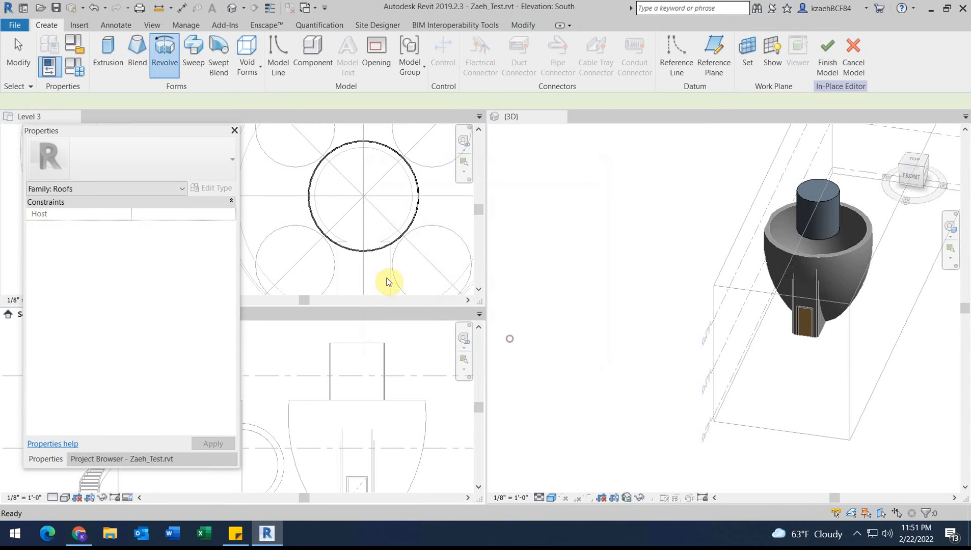
# - Draw a horizontal reference plane through the centre of the round plan in Level 3 and name it CENTERLINE 1
pyautogui.click(312, 191)
pyautogui.scroll(-3, 383, 197)
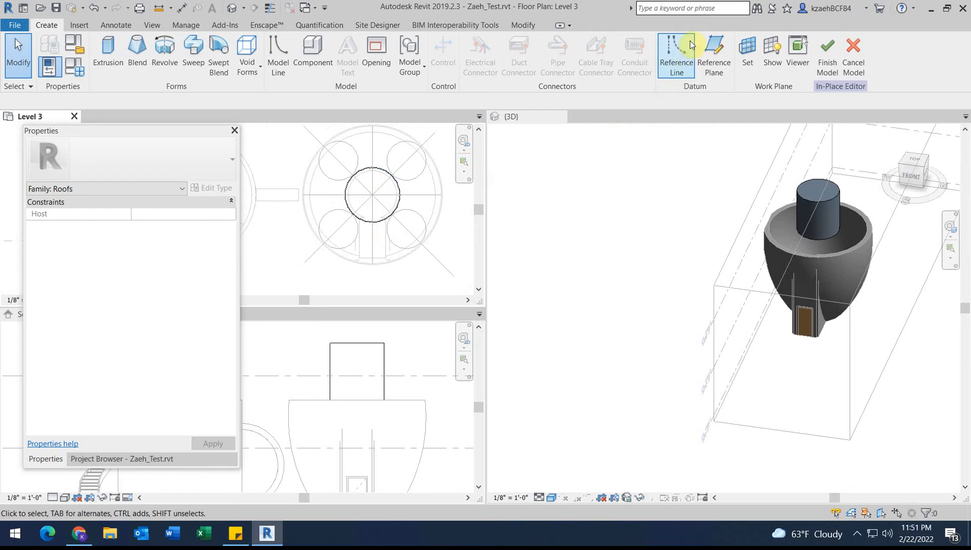
pyautogui.click(714, 51)
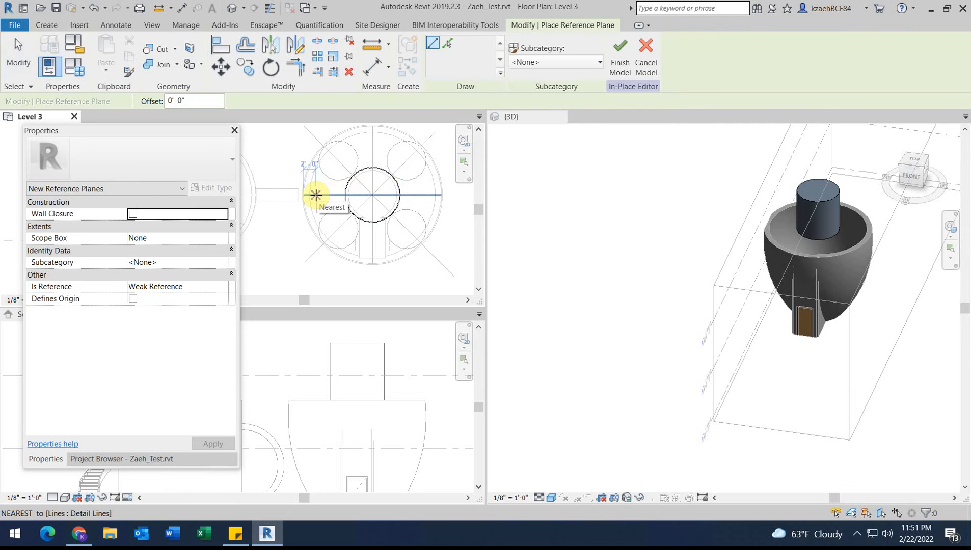
pyautogui.click(324, 192)
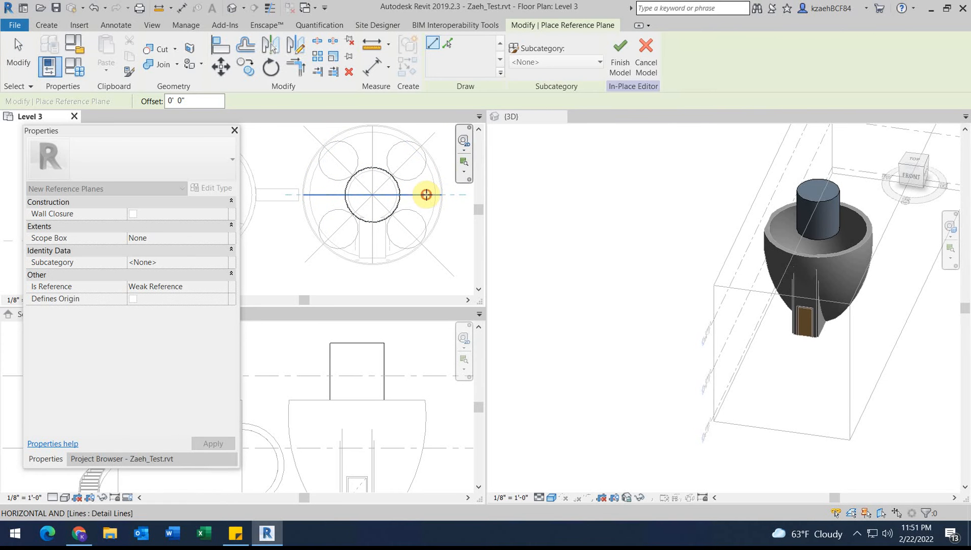
pyautogui.click(431, 193)
pyautogui.click(400, 200)
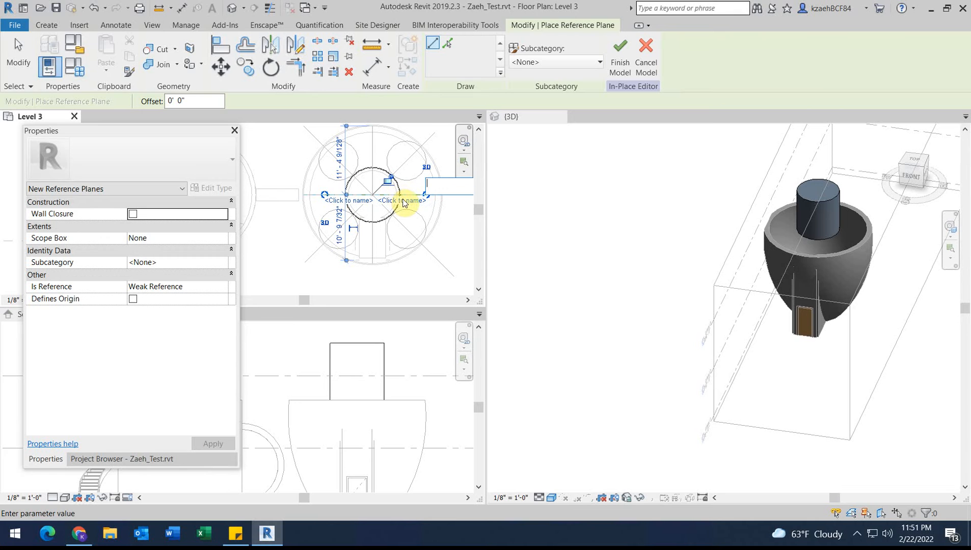
pyautogui.write('CENTERLINE')
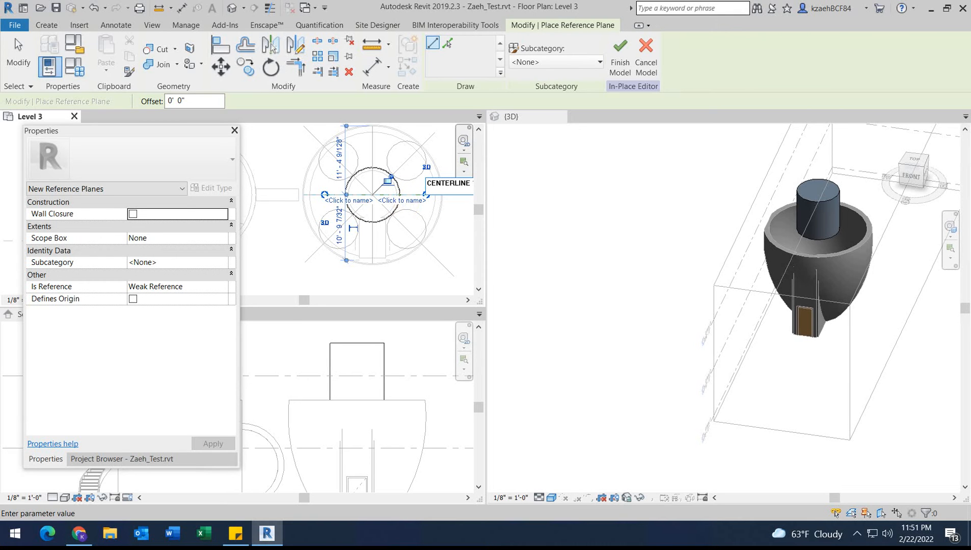
pyautogui.press('Return')
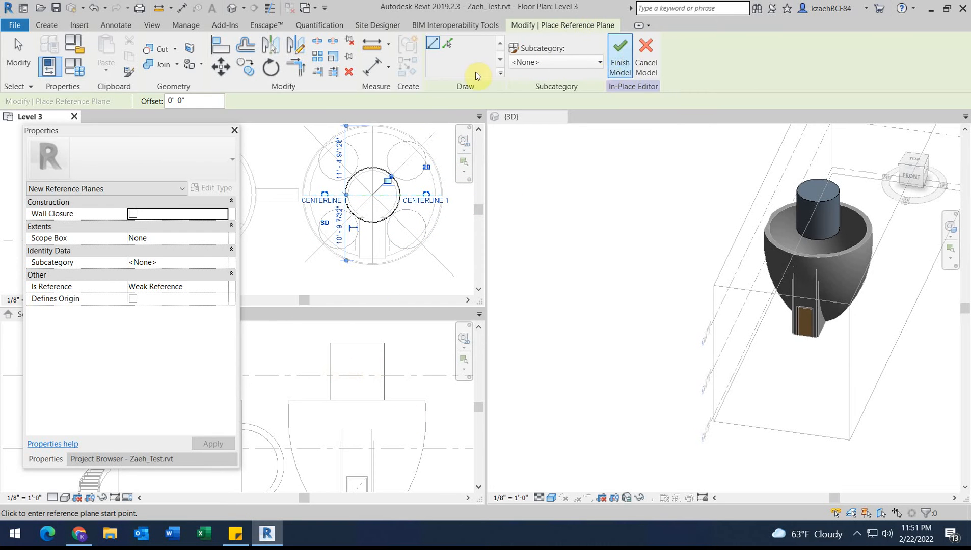
pyautogui.click(49, 25)
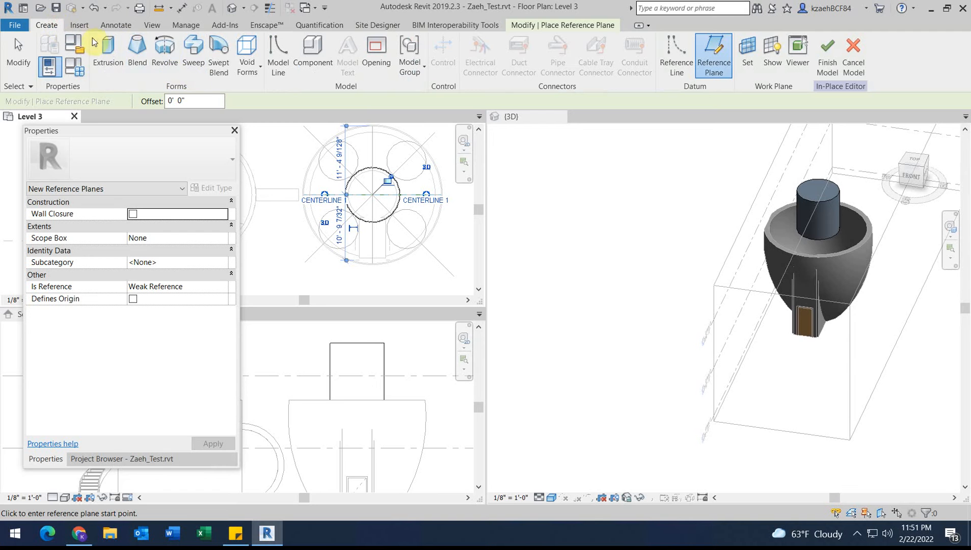
pyautogui.click(166, 48)
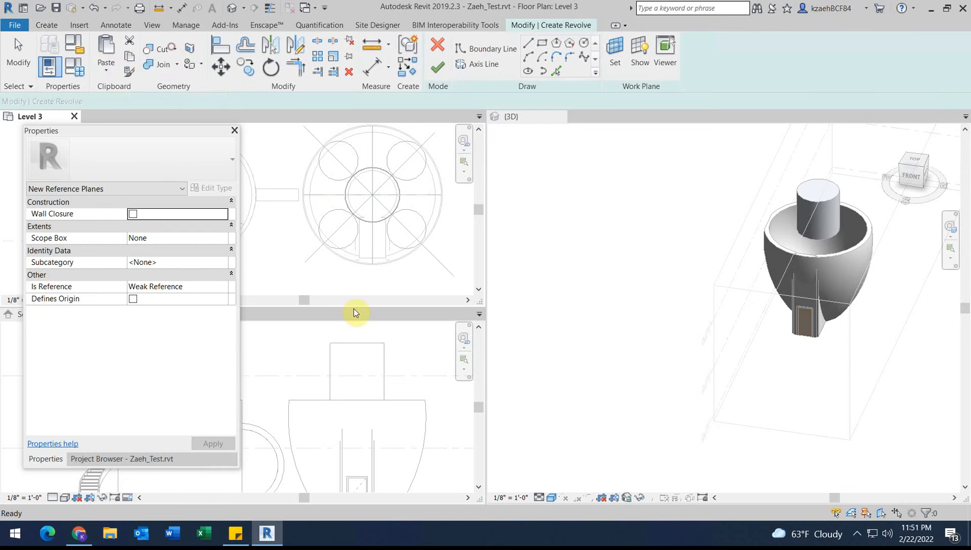
pyautogui.click(380, 336)
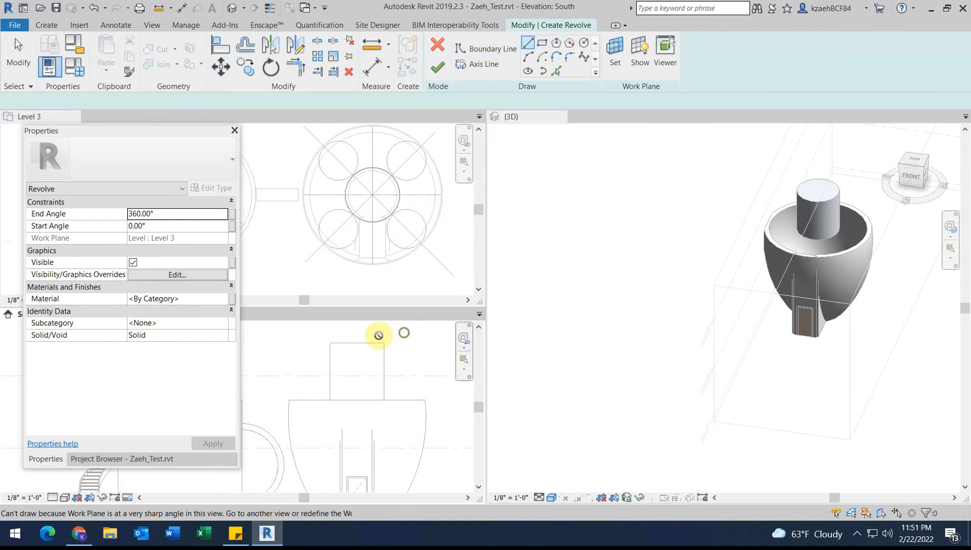
pyautogui.press('Escape')
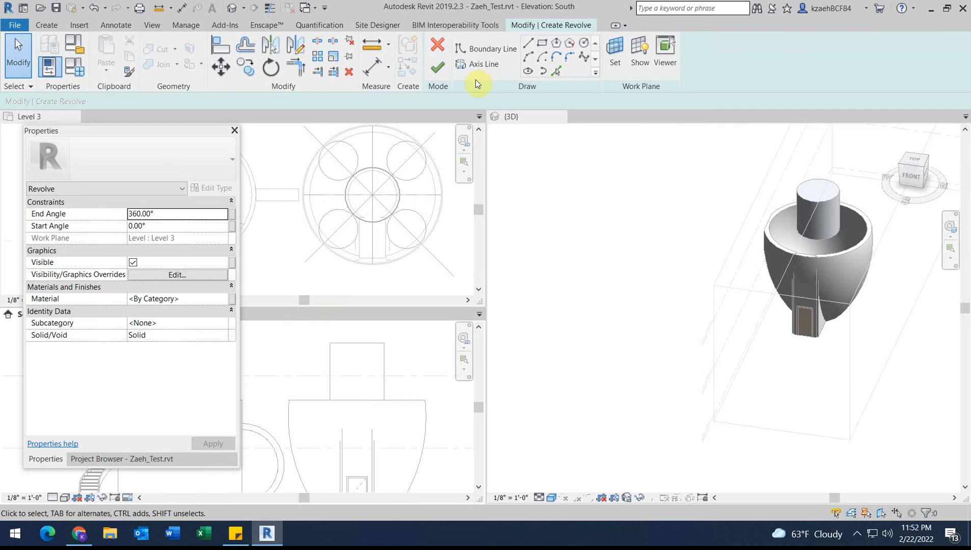
pyautogui.click(439, 45)
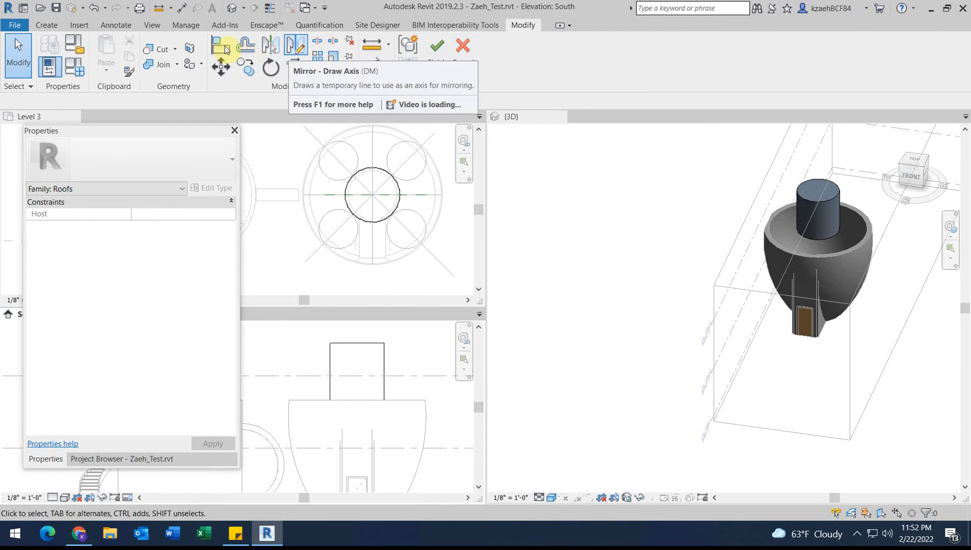
# - Start a Revolve in the South elevation on the work plane Reference Plane : CENTERLINE 1
pyautogui.click(328, 363)
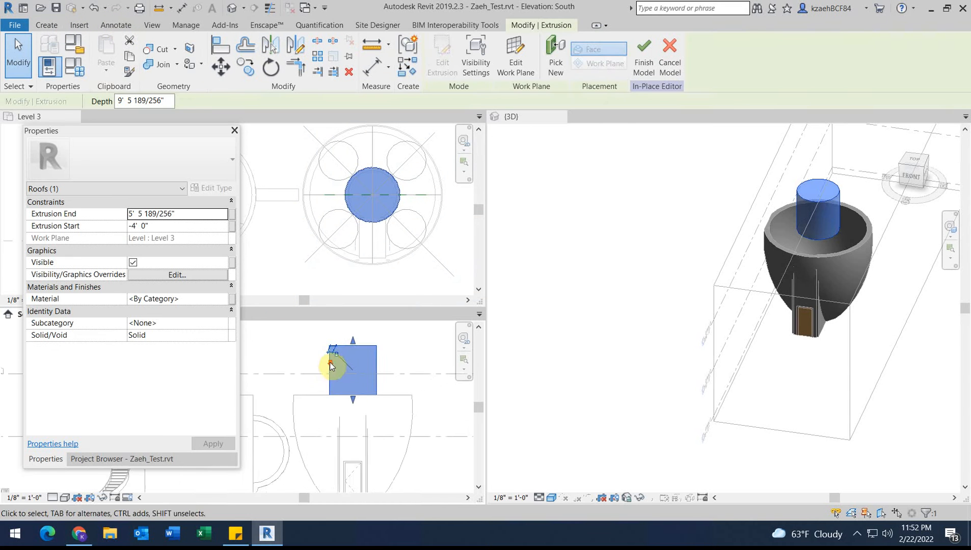
pyautogui.scroll(-2, 328, 364)
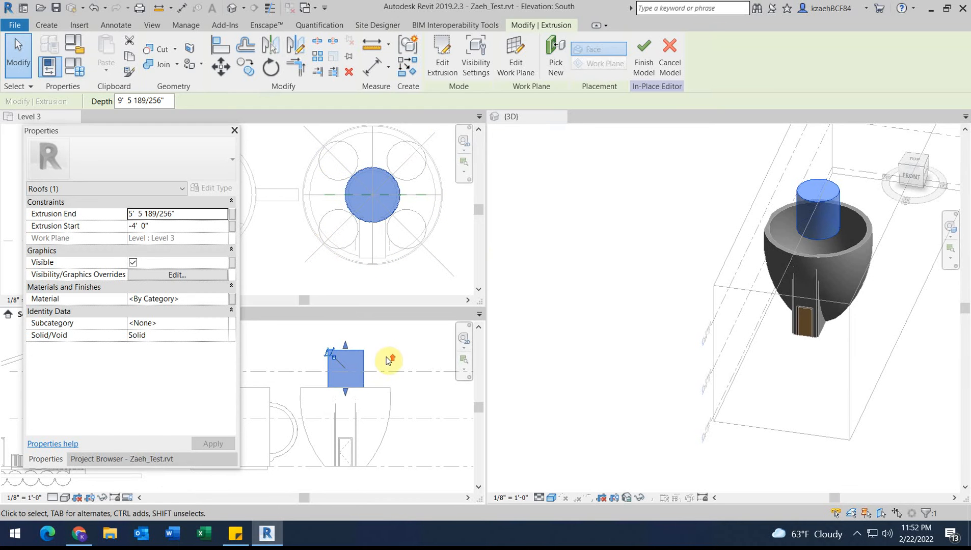
pyautogui.scroll(2, 375, 363)
pyautogui.moveTo(341, 425); pyautogui.dragTo(404, 393, button='middle')
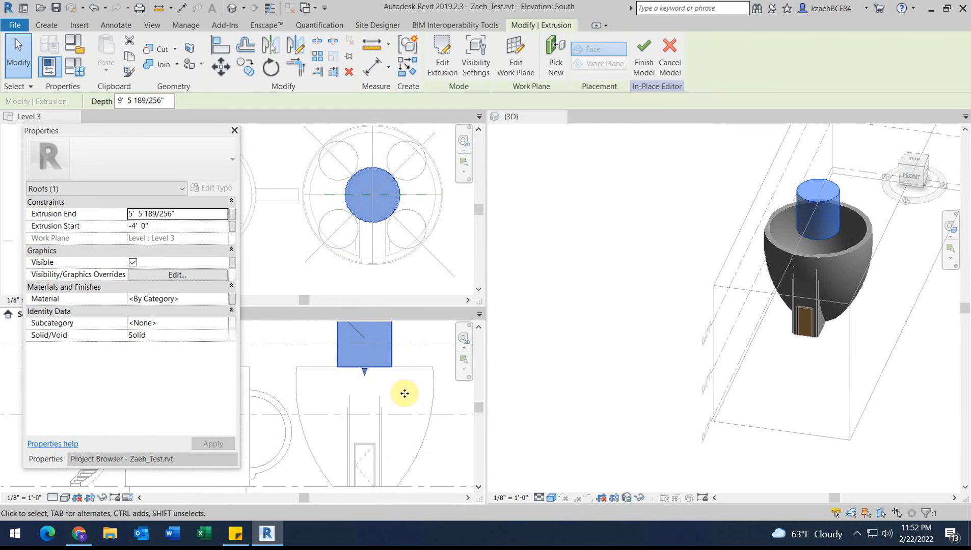
pyautogui.click(63, 26)
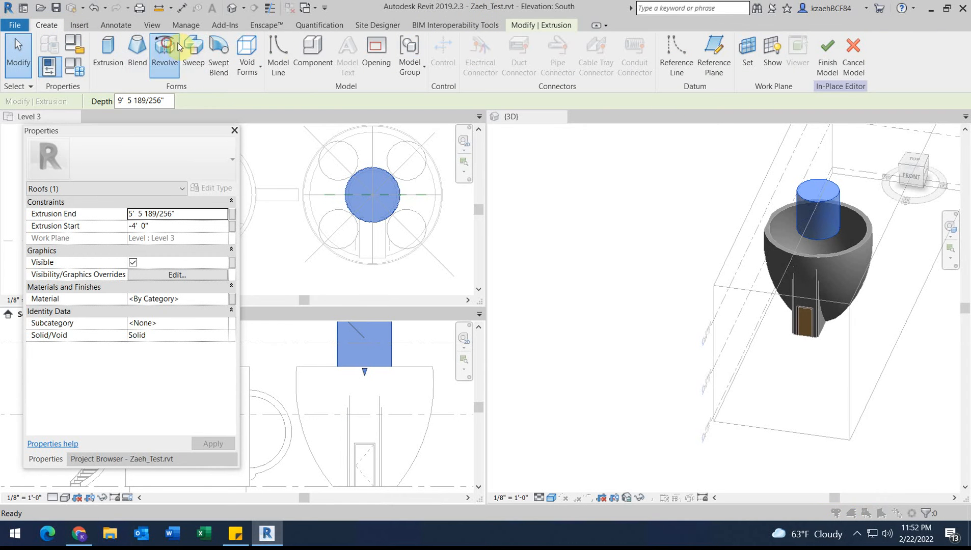
pyautogui.click(165, 51)
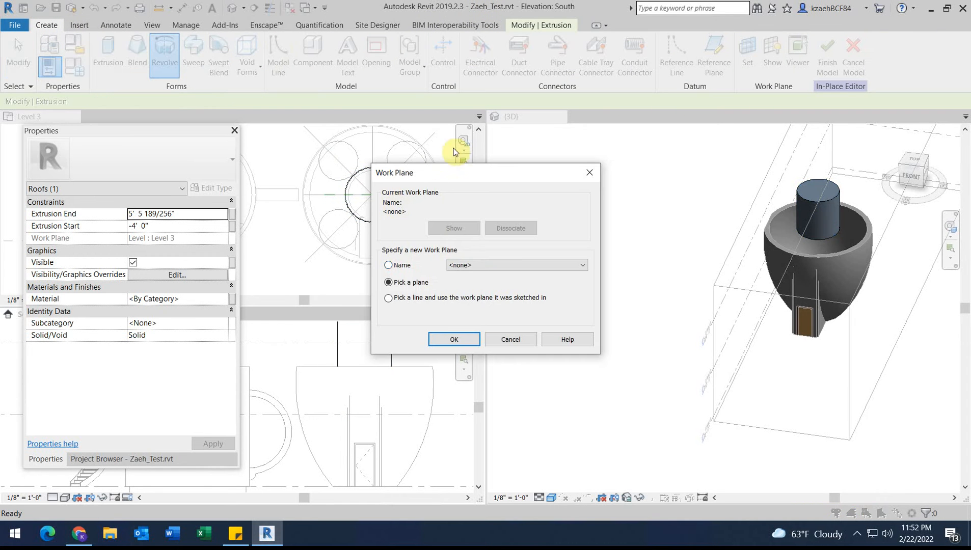
pyautogui.click(397, 266)
pyautogui.click(469, 265)
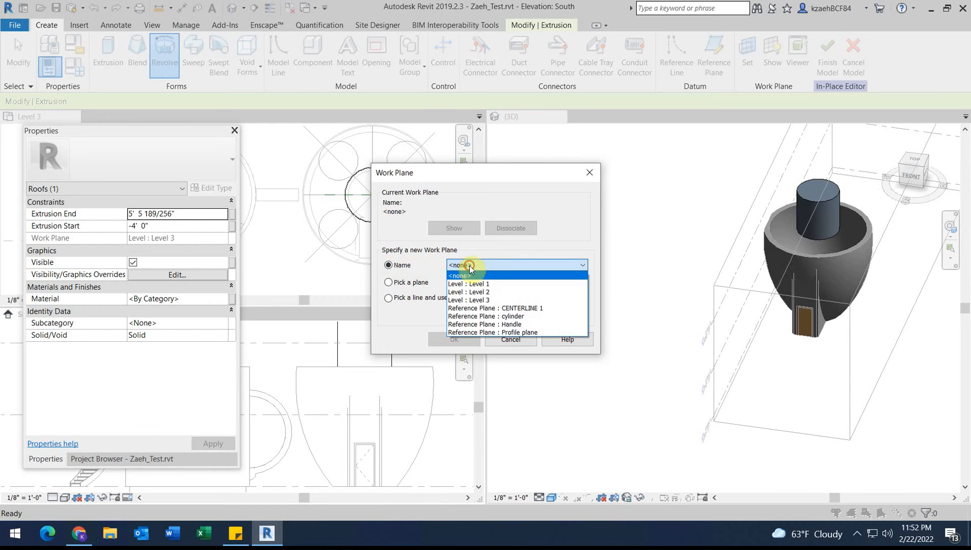
pyautogui.click(498, 308)
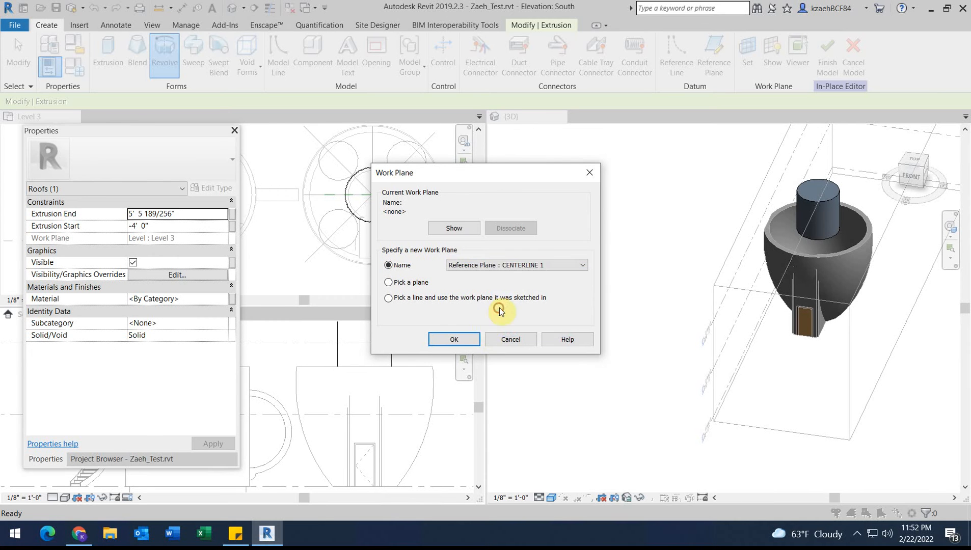
pyautogui.click(462, 340)
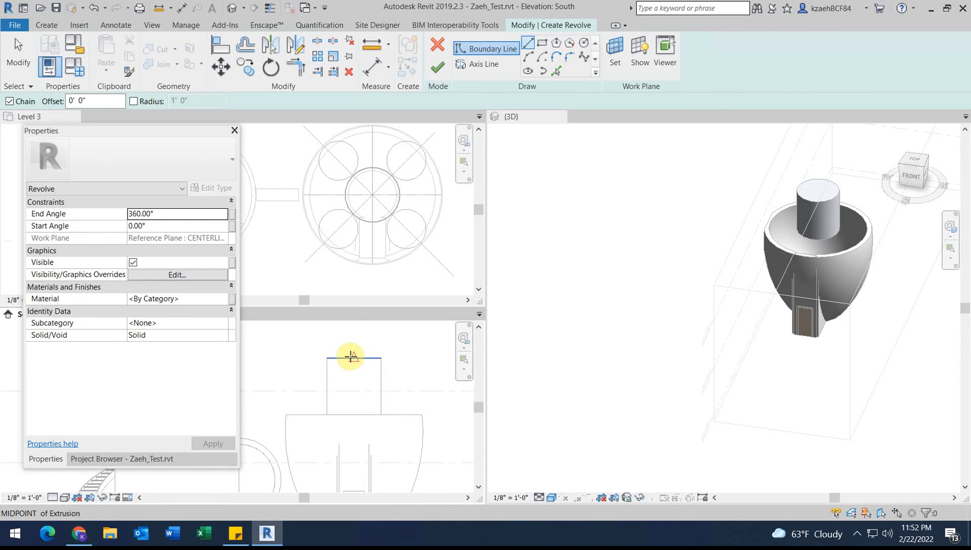
pyautogui.scroll(2, 378, 408)
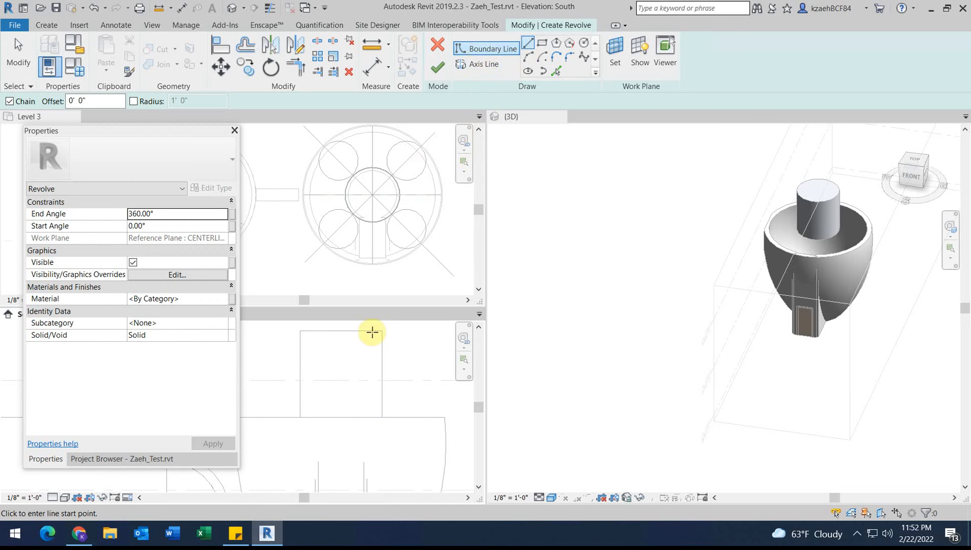
pyautogui.click(343, 330)
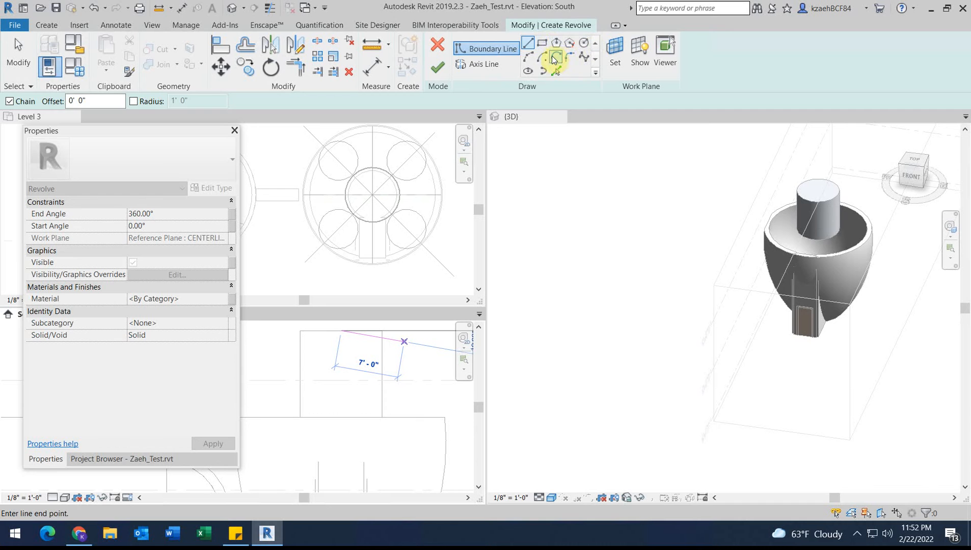
pyautogui.click(529, 59)
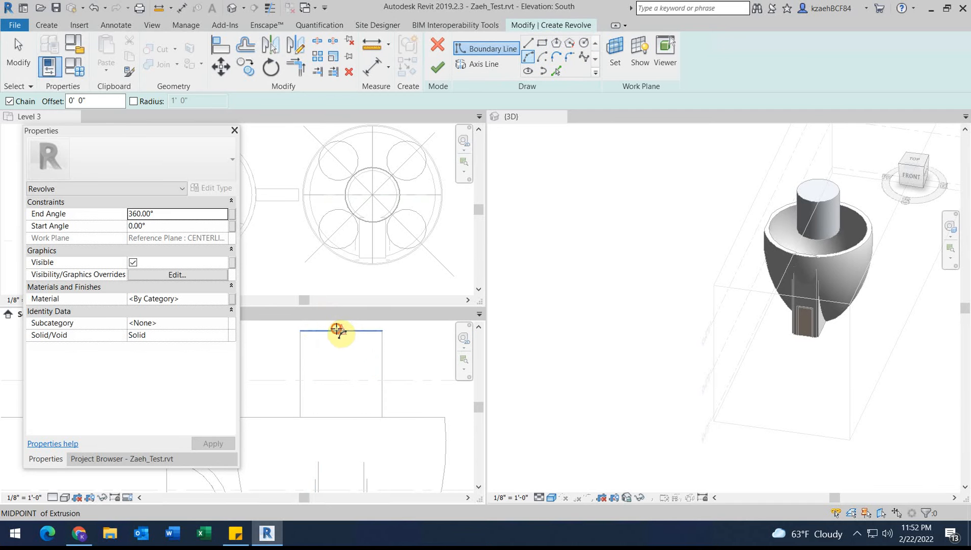
pyautogui.click(342, 331)
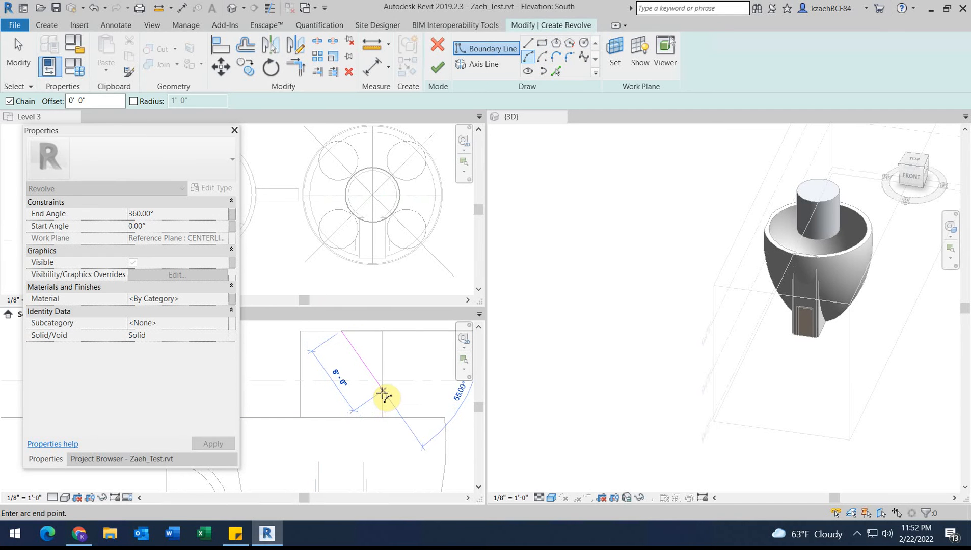
pyautogui.click(382, 393)
pyautogui.scroll(2, 361, 360)
pyautogui.scroll(-3, 347, 369)
pyautogui.press('Escape')
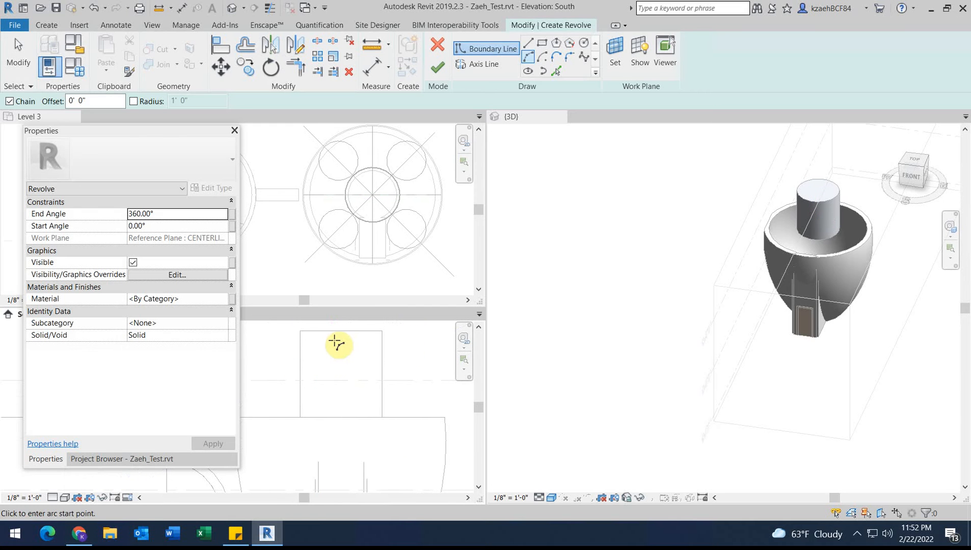
# - Sketch a convex boundary arc, radius about 5'-1 5/8", from the cylinder's top midpoint to its right edge at Level 3
pyautogui.click(341, 332)
pyautogui.scroll(2, 382, 380)
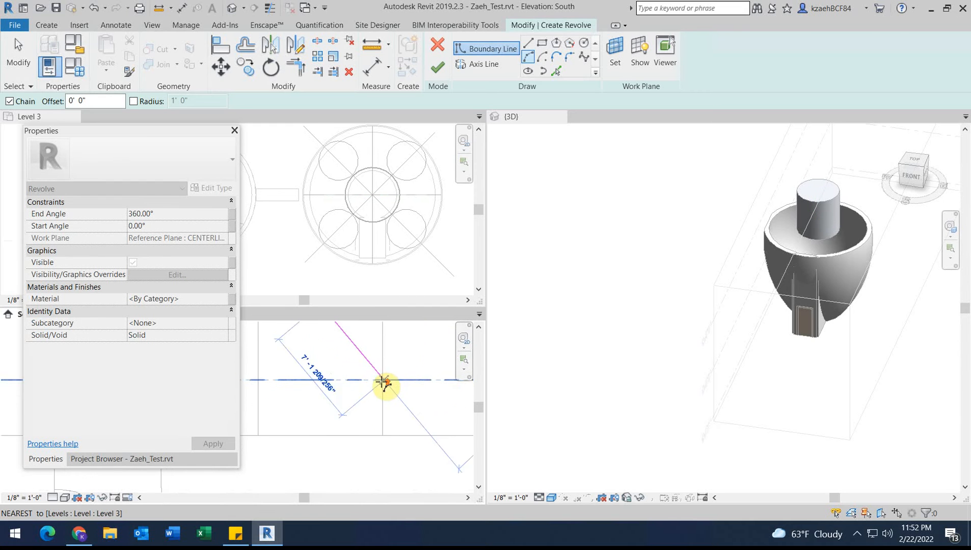
pyautogui.scroll(3, 386, 379)
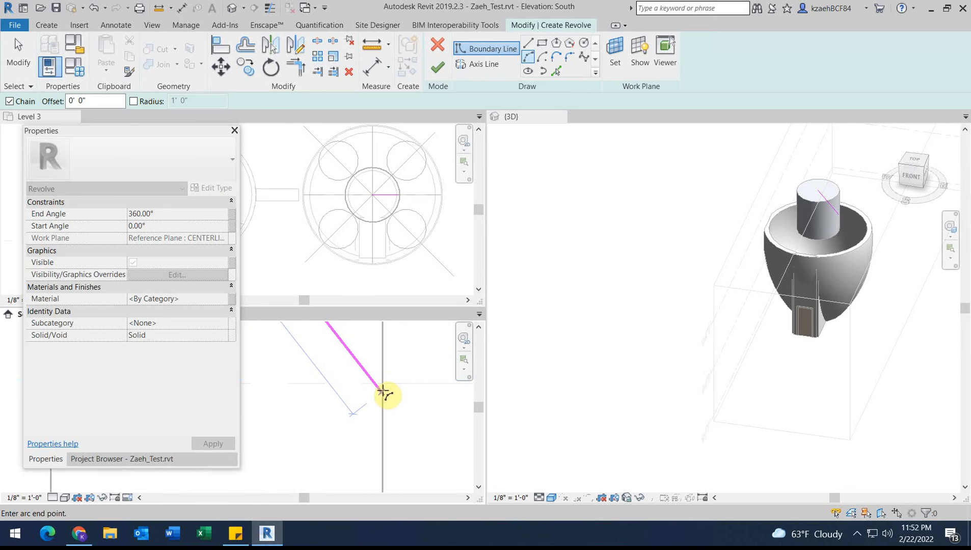
pyautogui.click(386, 378)
pyautogui.scroll(-5, 347, 369)
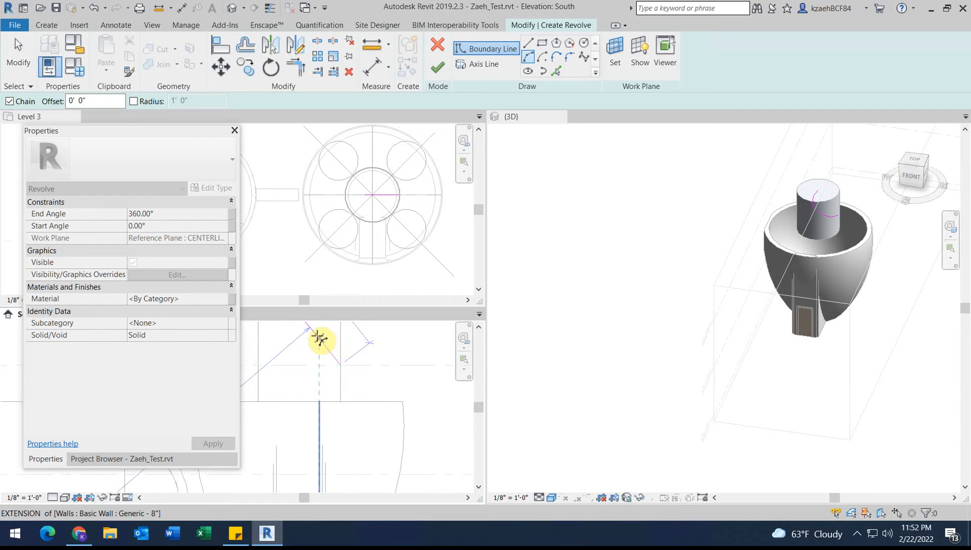
pyautogui.moveTo(324, 343); pyautogui.dragTo(361, 395, button='middle')
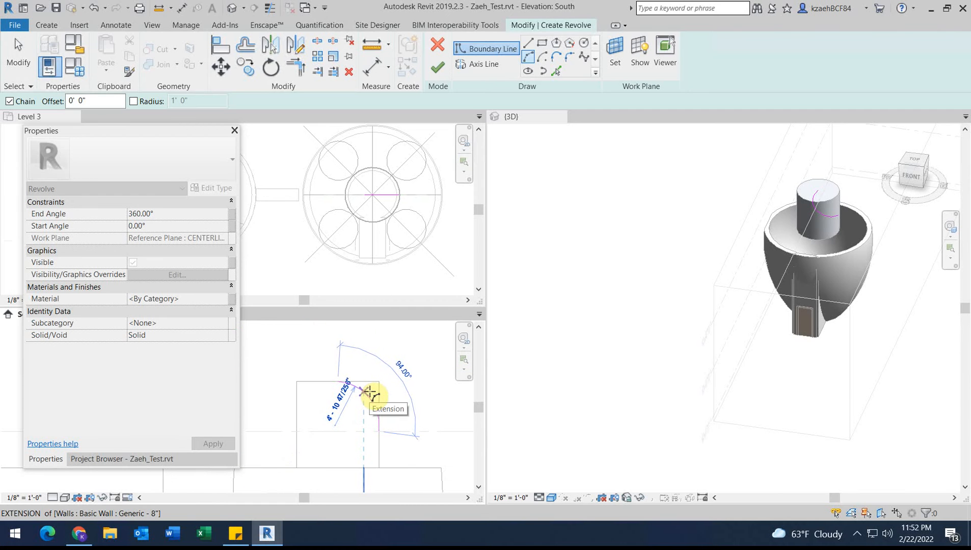
pyautogui.scroll(4, 365, 392)
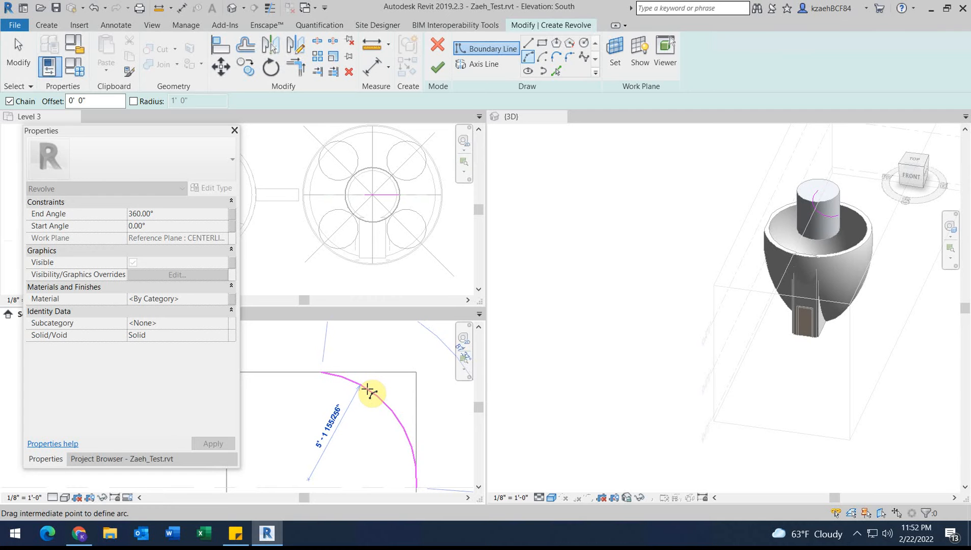
pyautogui.click(368, 390)
pyautogui.moveTo(373, 390); pyautogui.dragTo(560, 205, button='middle')
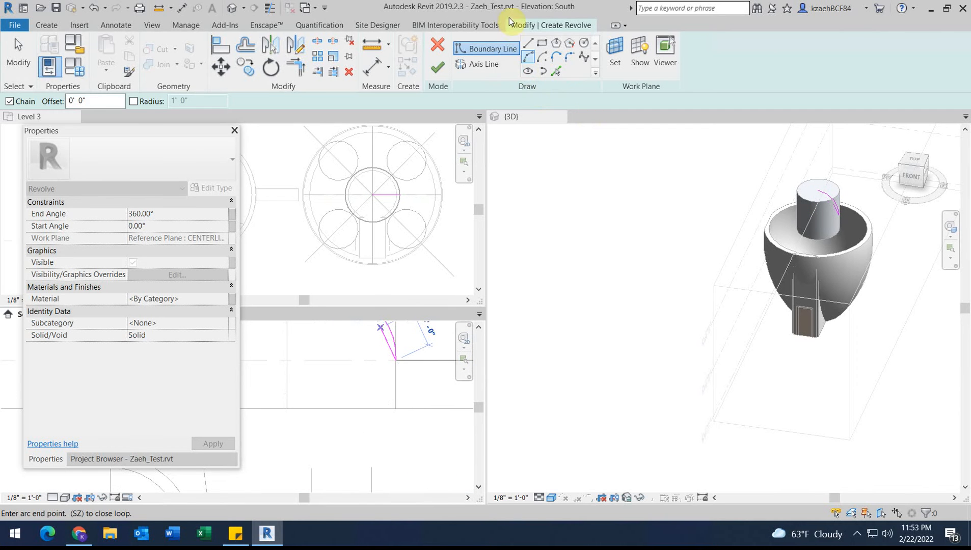
# - Draw a vertical boundary line from the arc's lower end down the cylinder's right edge to its base
pyautogui.click(528, 46)
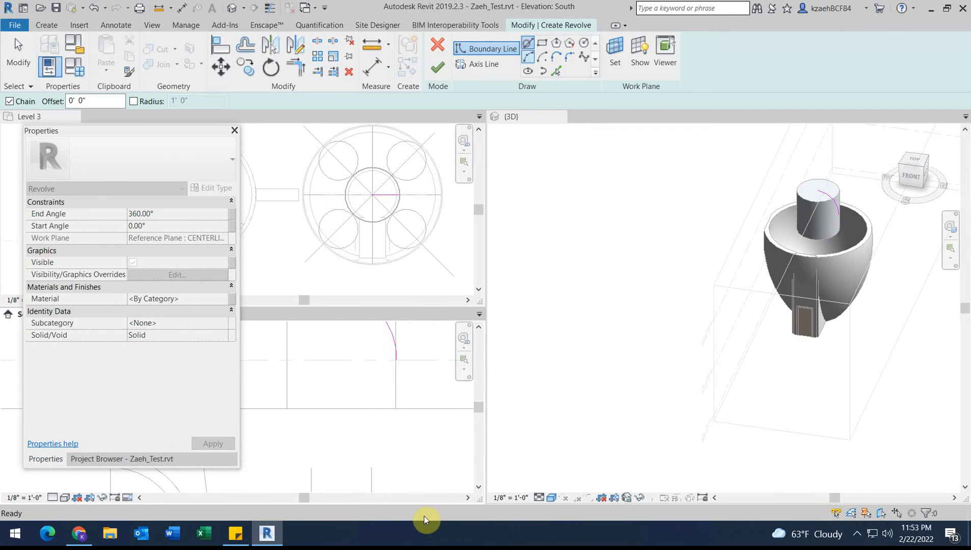
pyautogui.click(396, 407)
pyautogui.moveTo(412, 392); pyautogui.dragTo(412, 445, button='middle')
pyautogui.press('Escape')
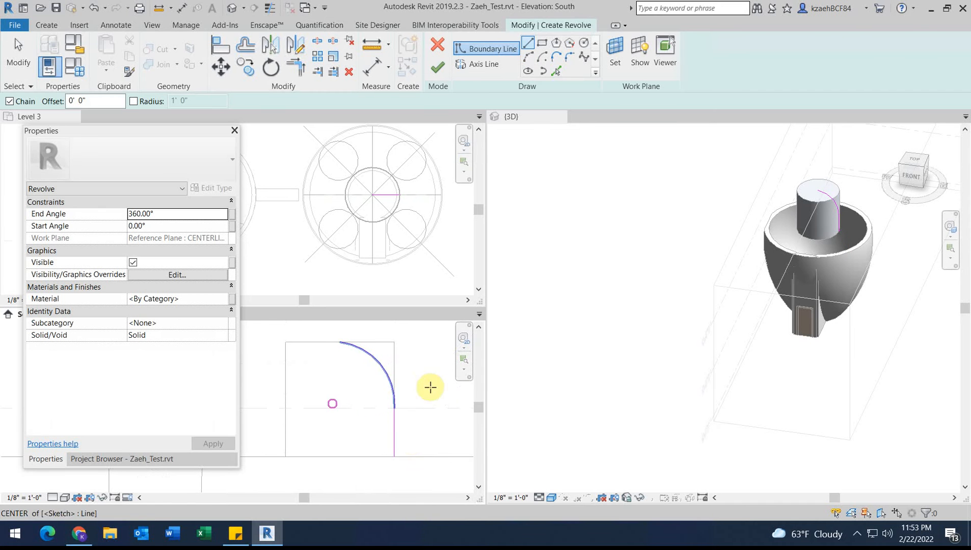
# - Offset copies of the arc and the vertical boundary line 1' 0" inward
pyautogui.click(246, 46)
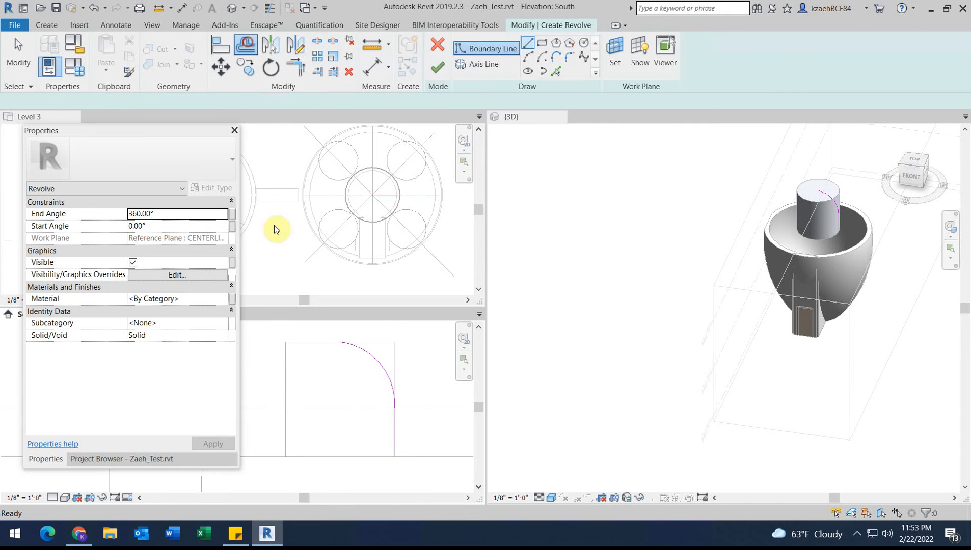
pyautogui.click(381, 373)
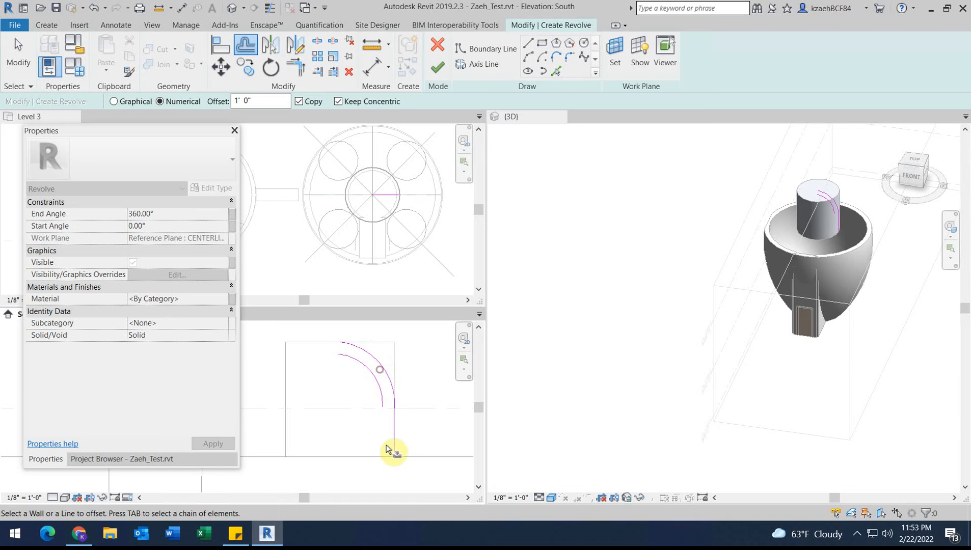
pyautogui.click(401, 439)
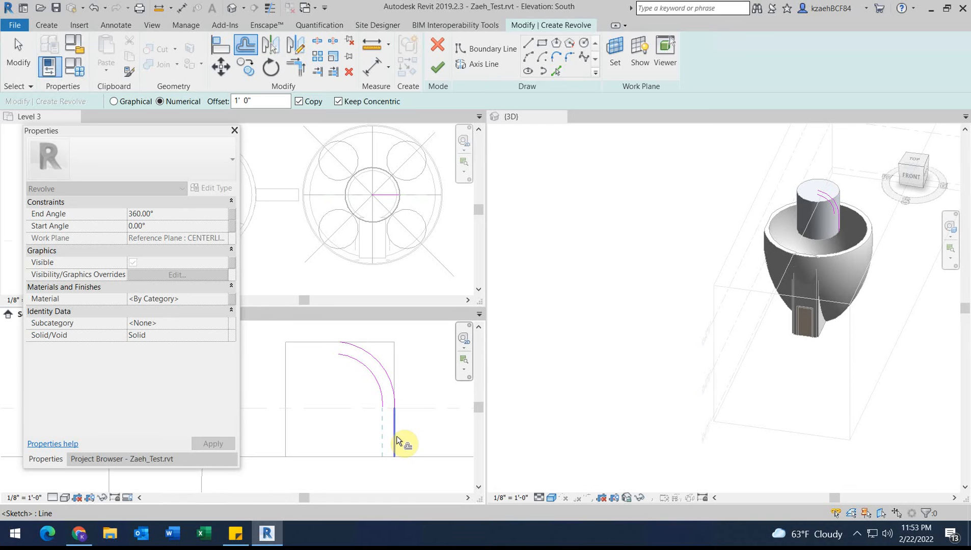
# - Close the dome profile with short boundary lines joining the inner and outer curves at the apex and at the base
pyautogui.click(530, 44)
pyautogui.click(340, 345)
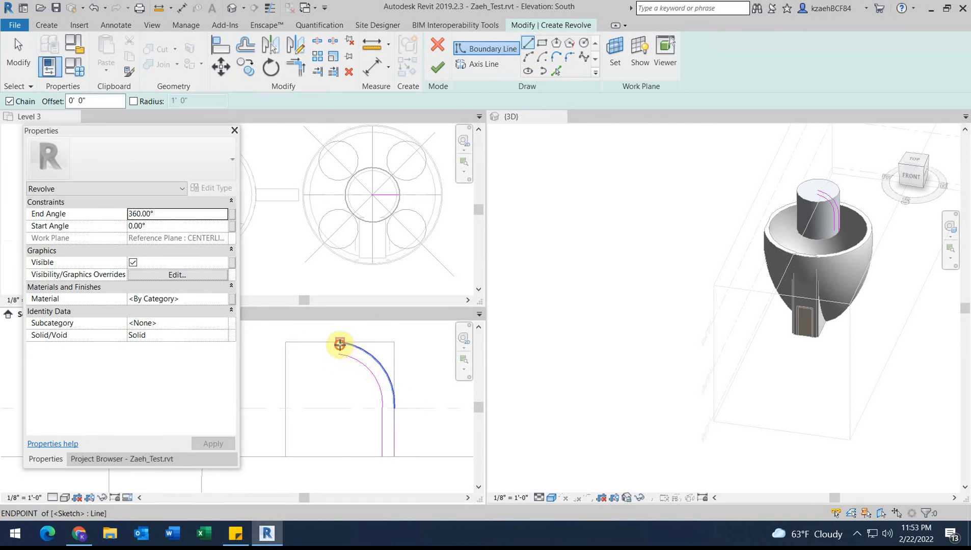
pyautogui.click(341, 355)
pyautogui.click(382, 456)
pyautogui.click(394, 456)
pyautogui.scroll(4, 385, 456)
pyautogui.scroll(-3, 342, 368)
pyautogui.moveTo(322, 378); pyautogui.dragTo(389, 429, button='middle')
pyautogui.scroll(5, 380, 382)
pyautogui.press('Escape')
pyautogui.press('Escape')
pyautogui.scroll(4, 337, 356)
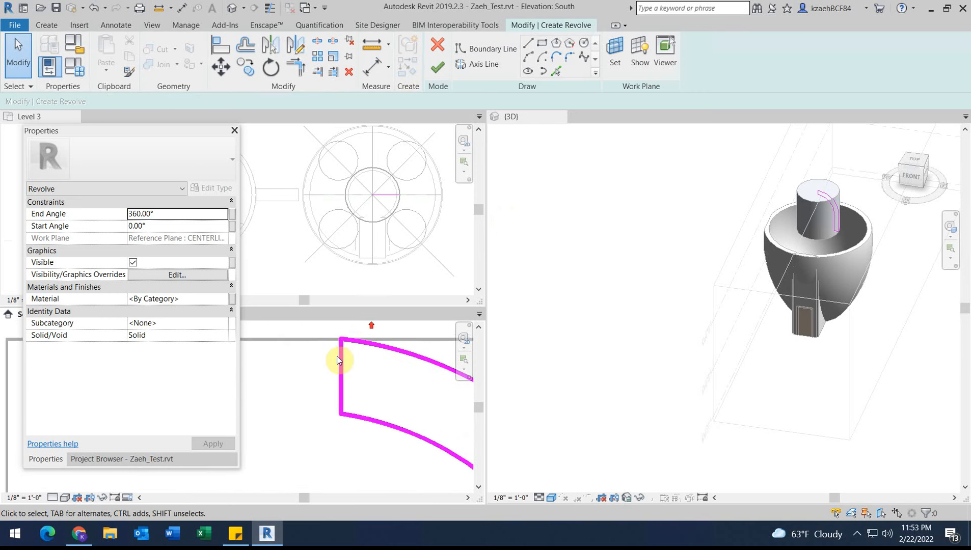
pyautogui.scroll(-5, 307, 346)
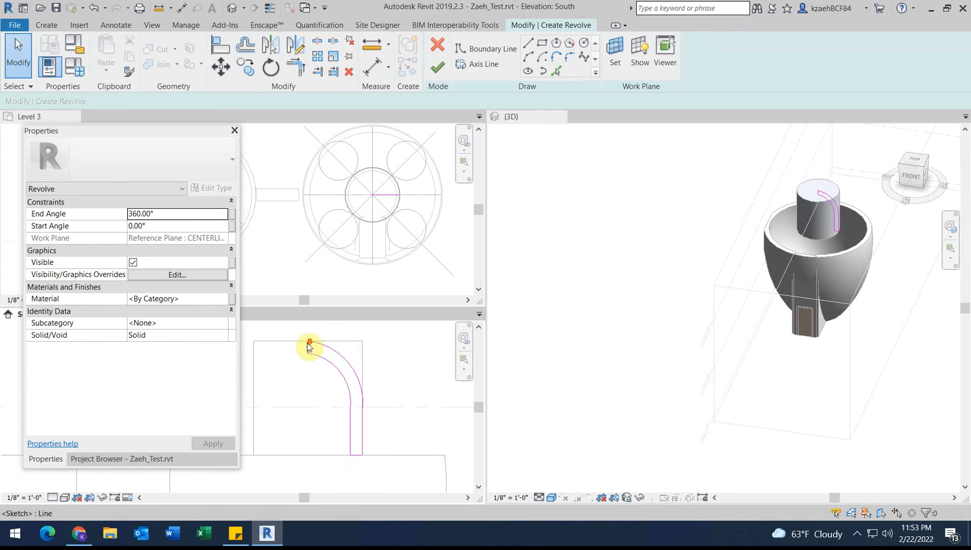
# - Draw a vertical axis line about 11' 0" long down from the dome profile's apex and finish the revolve
pyautogui.click(482, 64)
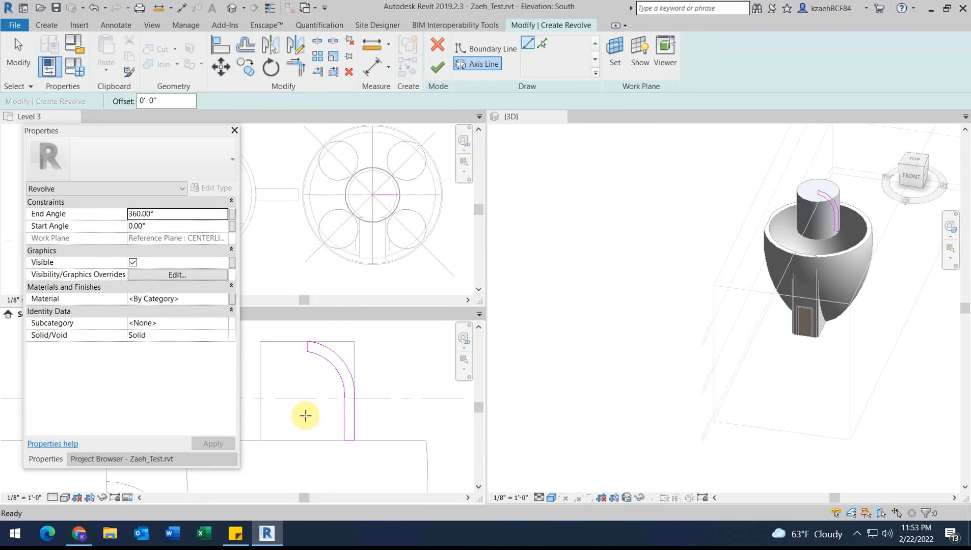
pyautogui.click(304, 342)
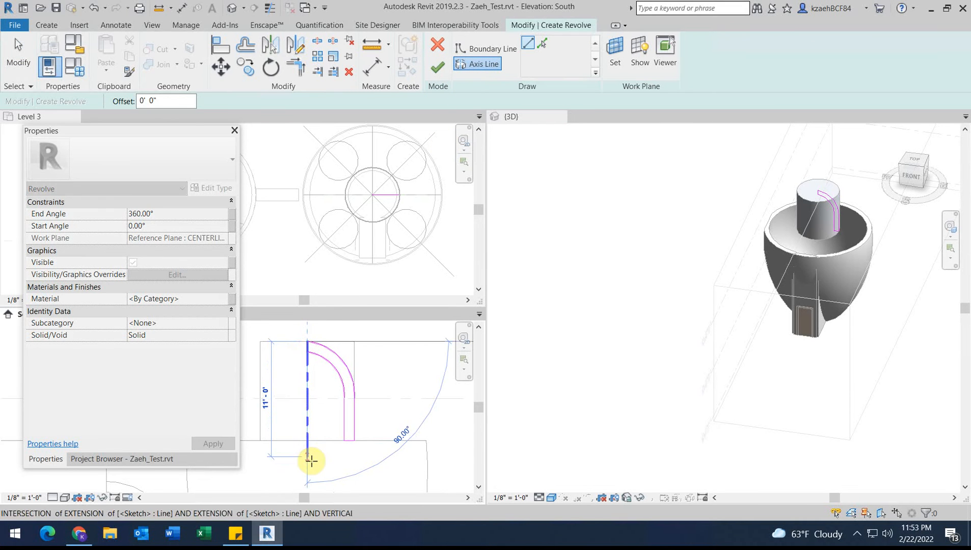
pyautogui.click(307, 462)
pyautogui.press('Escape')
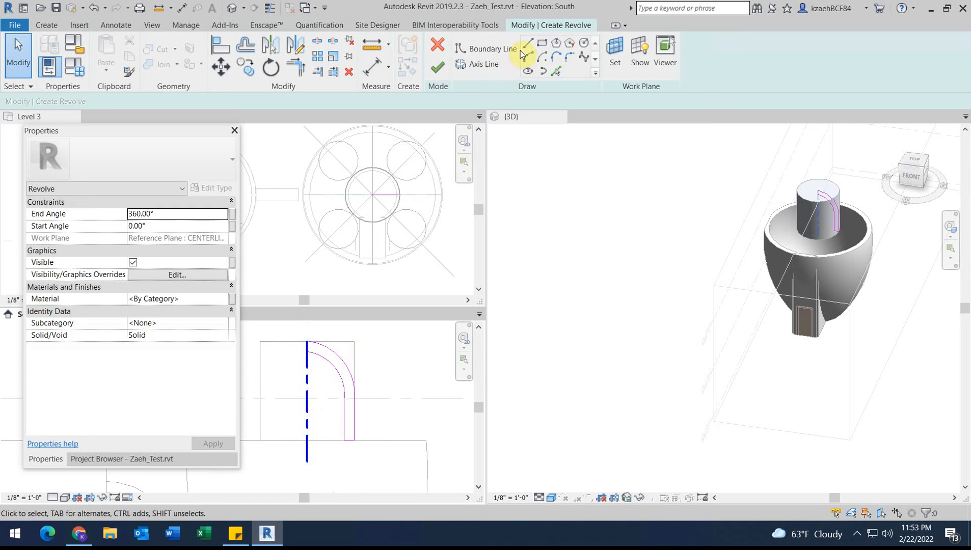
pyautogui.click(437, 67)
pyautogui.scroll(2, 837, 196)
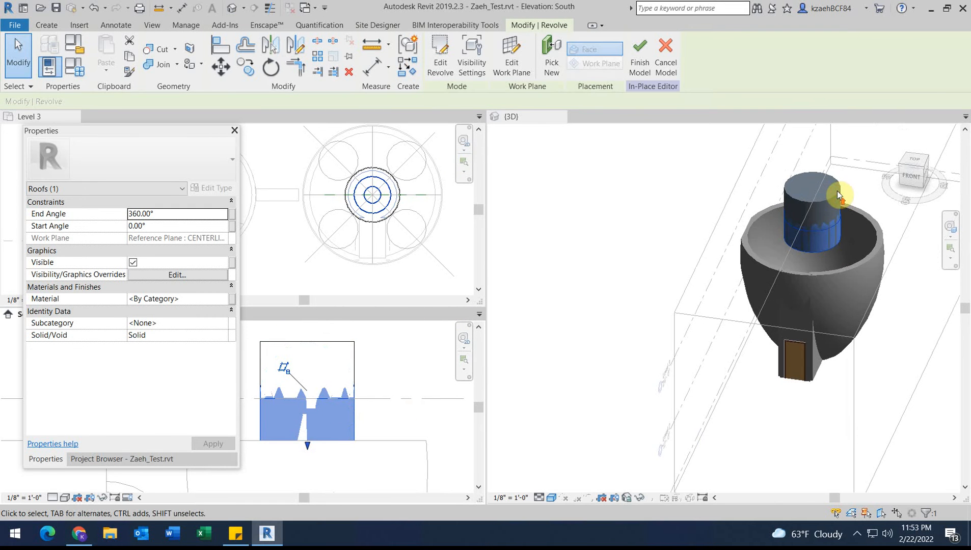
# - Delete the solid cylinder extrusion that encloses the revolved dome
pyautogui.click(759, 141)
pyautogui.click(802, 183)
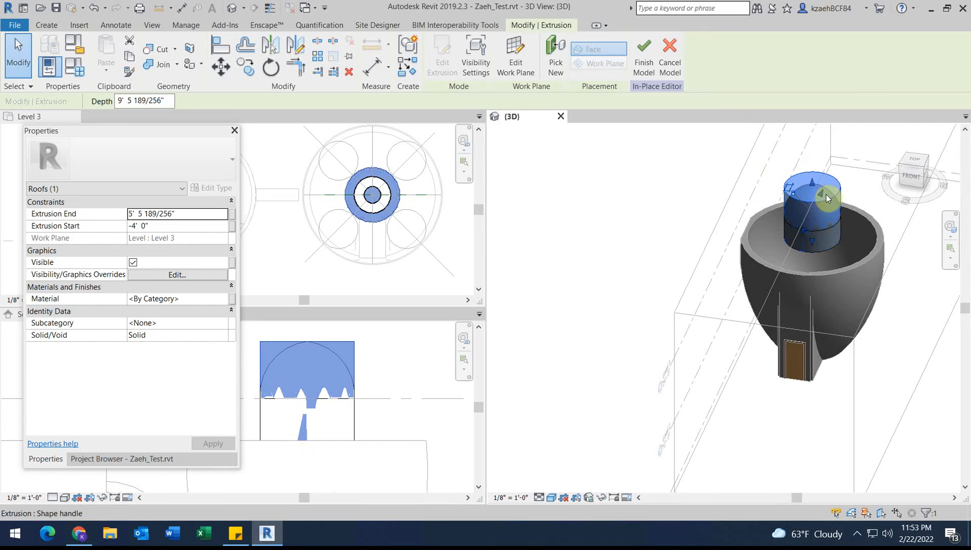
pyautogui.scroll(2, 831, 181)
pyautogui.press('Delete')
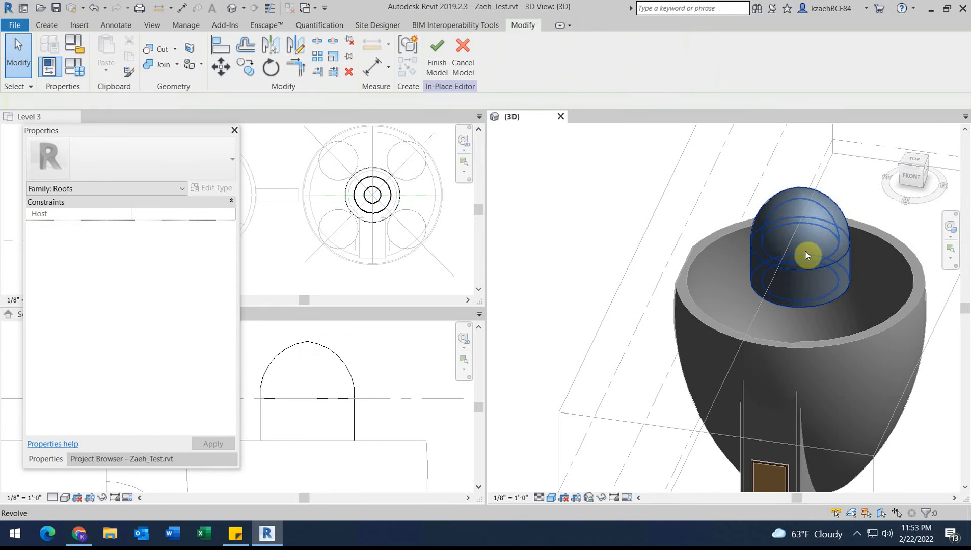
# - Finish the in-place Roofs model containing the revolved central dome
pyautogui.keyDown('shift'); pyautogui.moveTo(811, 247); pyautogui.dragTo(757, 185, button='middle'); pyautogui.keyUp('shift')
pyautogui.scroll(3, 733, 179)
pyautogui.scroll(-4, 734, 179)
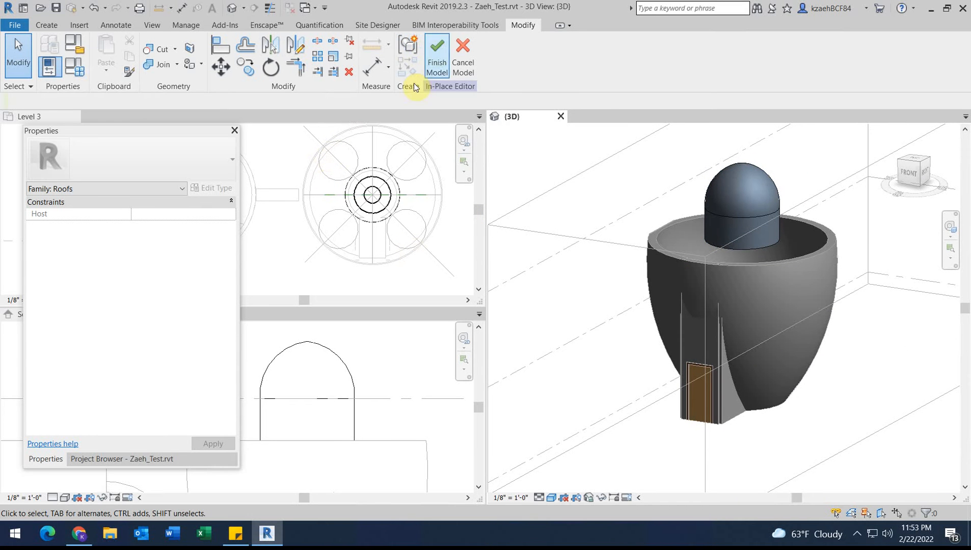
pyautogui.scroll(3, 737, 268)
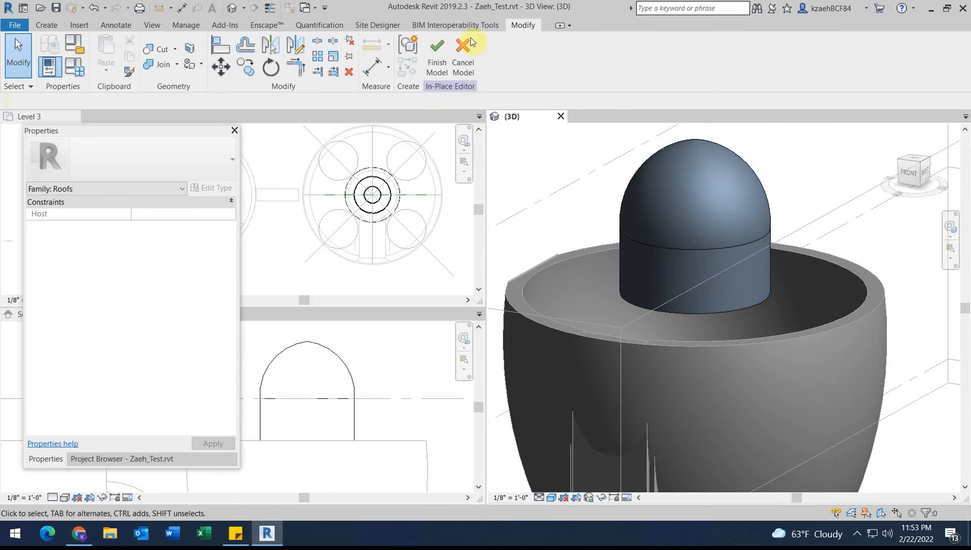
pyautogui.click(441, 49)
pyautogui.click(717, 209)
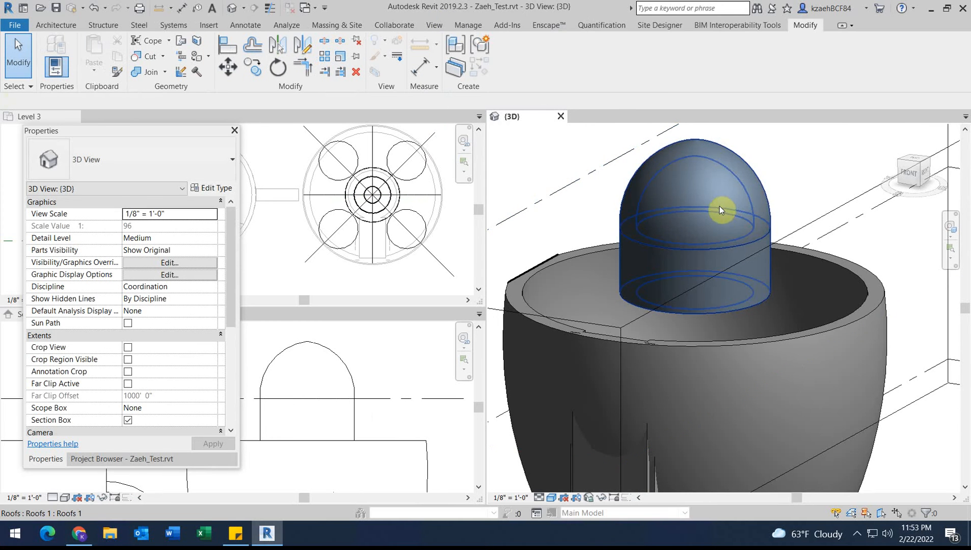
# - Examine the hollow central dome in 3D and the small tower circles around it in the Level 3 plan
pyautogui.scroll(-3, 724, 228)
pyautogui.keyDown('shift'); pyautogui.moveTo(789, 242); pyautogui.dragTo(699, 272, button='middle'); pyautogui.keyUp('shift')
pyautogui.scroll(3, 685, 211)
pyautogui.click(729, 225)
pyautogui.scroll(-2, 729, 227)
pyautogui.keyDown('shift'); pyautogui.moveTo(678, 325); pyautogui.dragTo(679, 275, button='middle'); pyautogui.keyUp('shift')
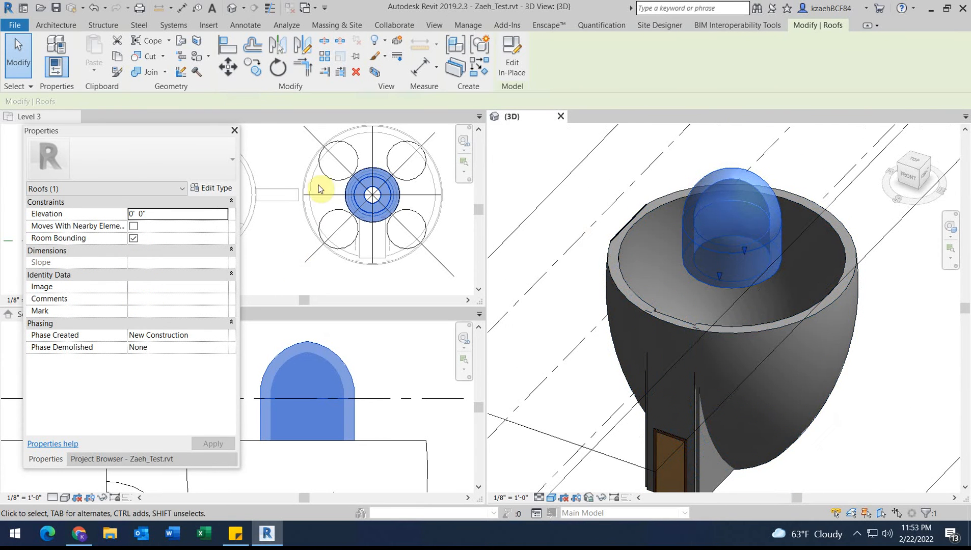
pyautogui.scroll(2, 388, 152)
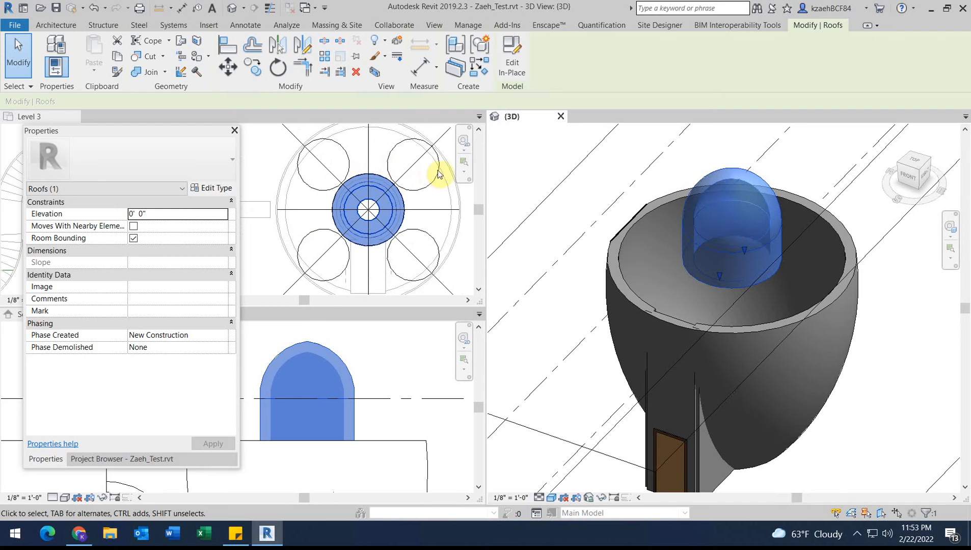
pyautogui.click(415, 195)
pyautogui.click(422, 191)
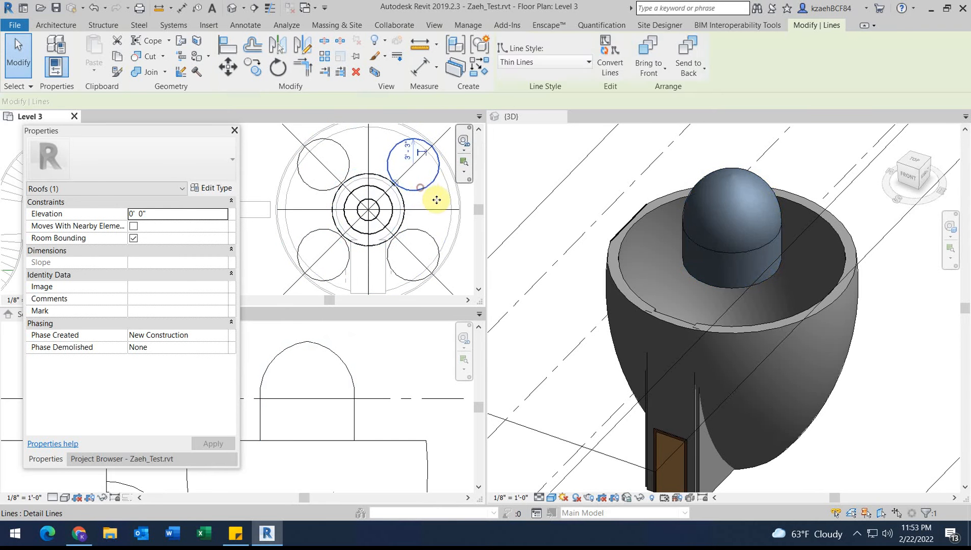
pyautogui.click(439, 202)
pyautogui.click(264, 159)
pyautogui.moveTo(380, 167); pyautogui.dragTo(281, 206, button='middle')
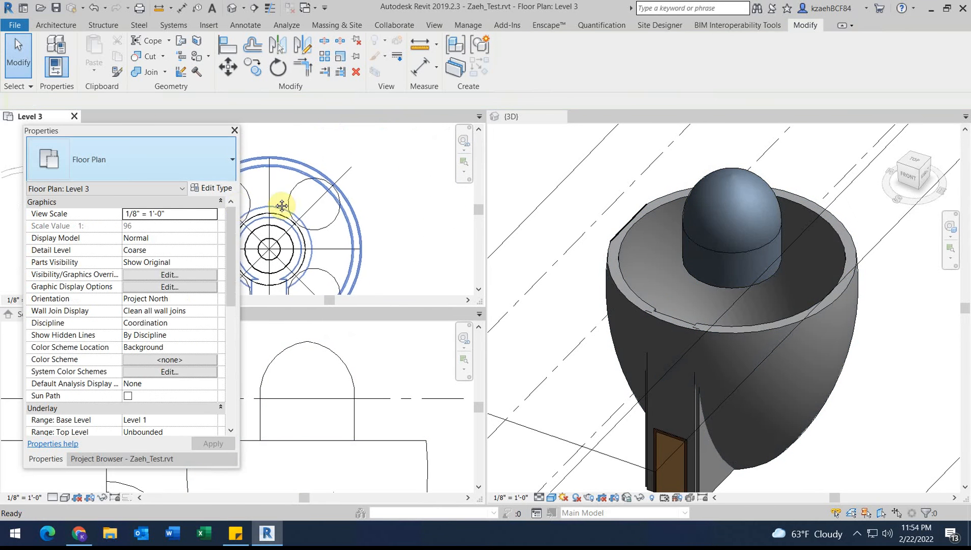
pyautogui.moveTo(319, 249); pyautogui.dragTo(358, 255, button='middle')
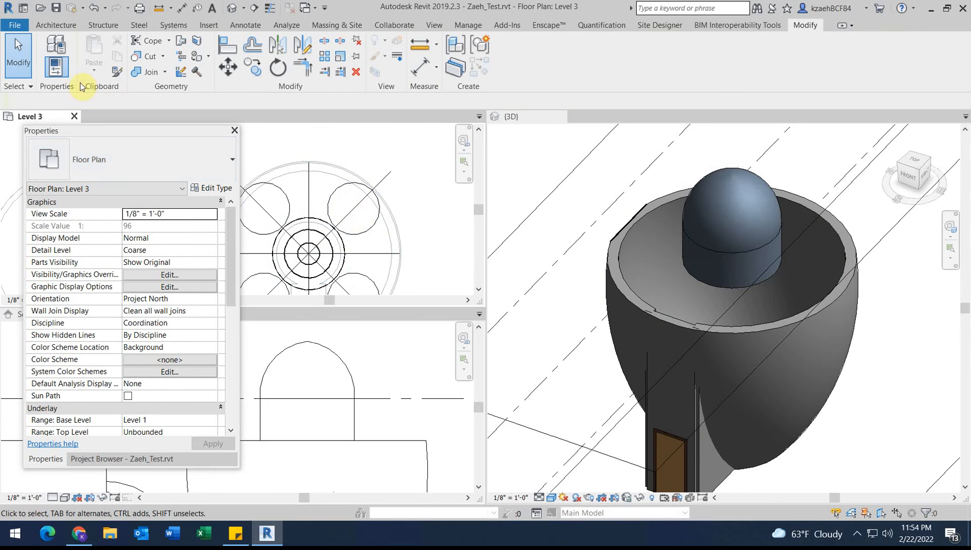
# - Start a new in-place component in the Roofs category and accept its name
pyautogui.click(48, 28)
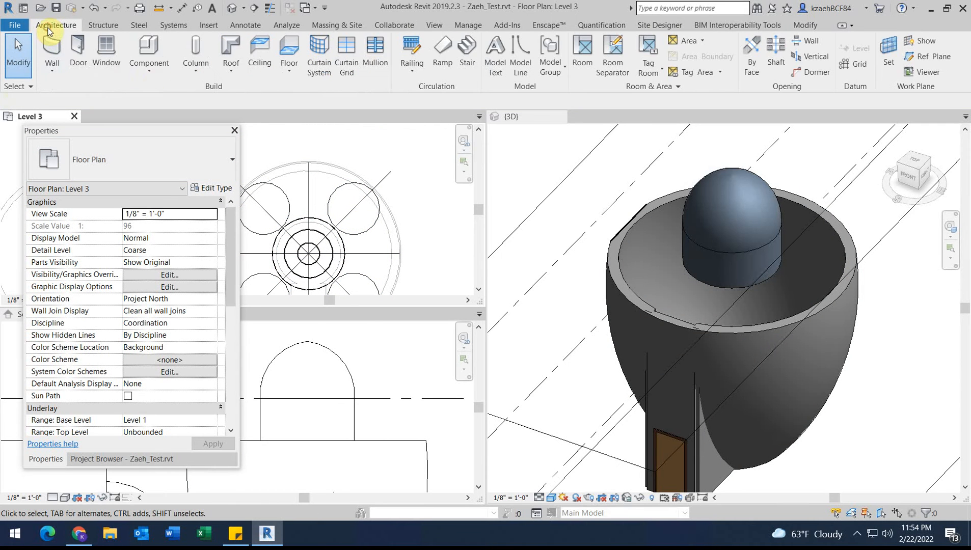
pyautogui.click(153, 74)
pyautogui.click(177, 123)
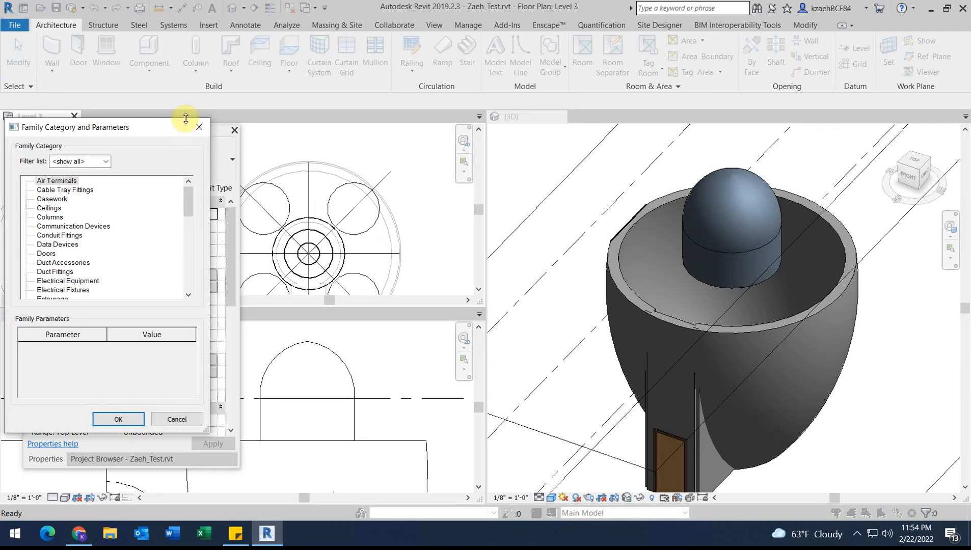
pyautogui.scroll(-10, 97, 249)
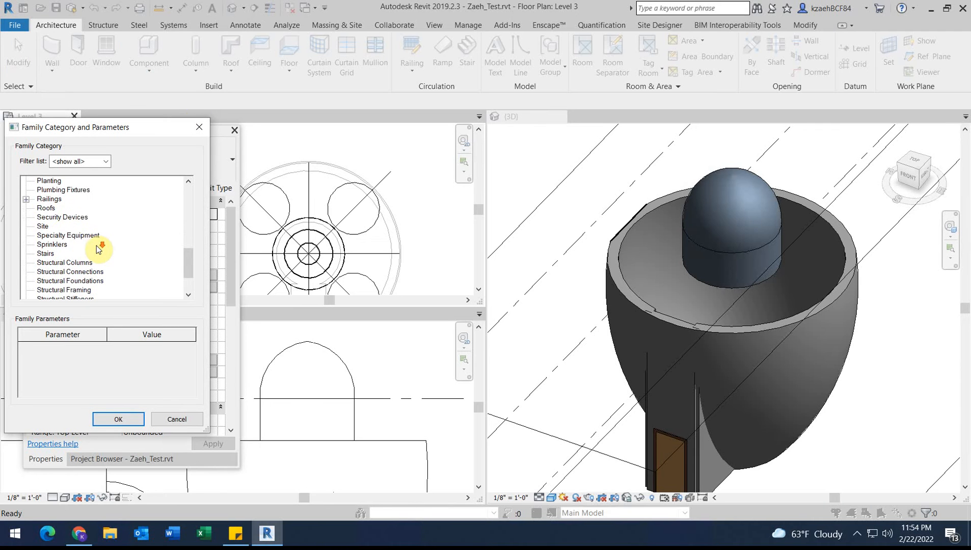
pyautogui.click(115, 422)
pyautogui.click(230, 262)
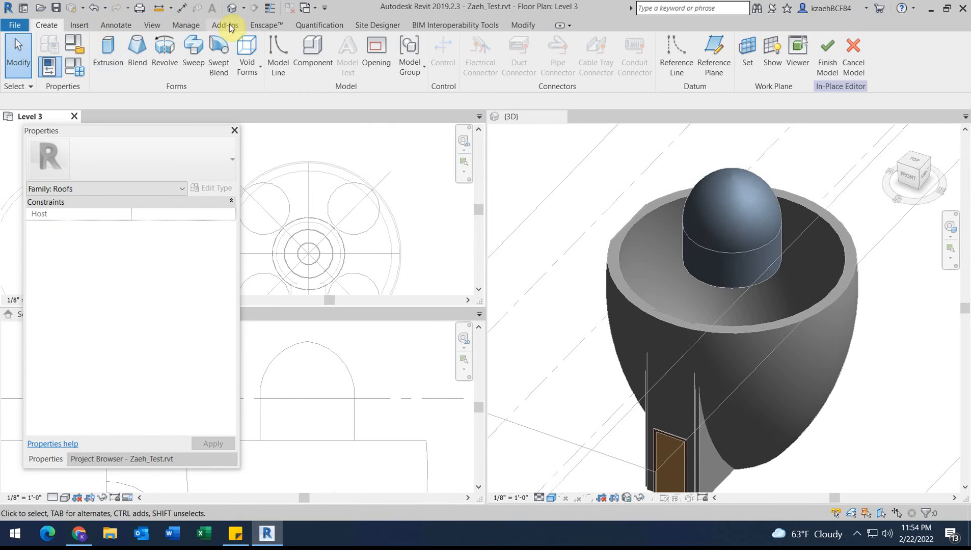
# - Draw a reference plane along the diagonal line through the upper-right tower circle in Level 3 and name it "45 ref"
pyautogui.click(714, 56)
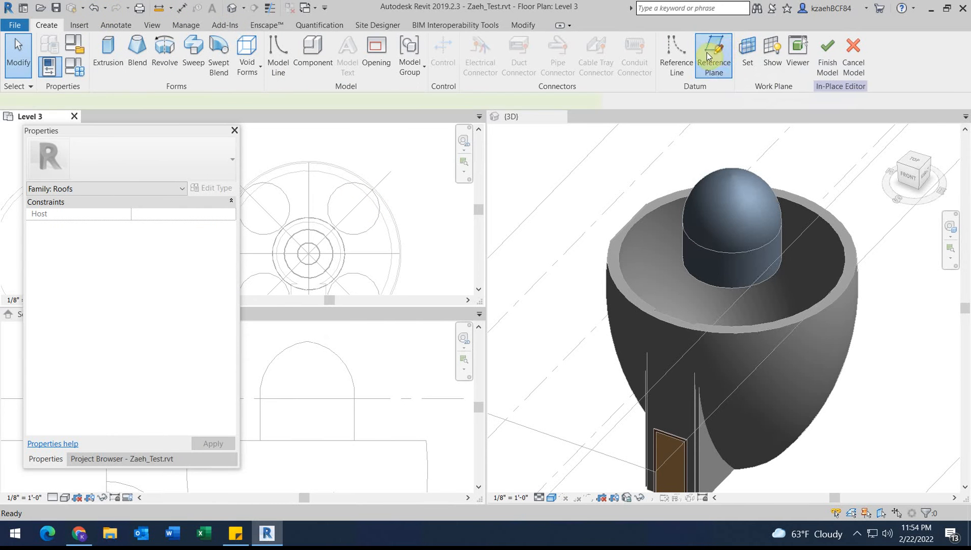
pyautogui.scroll(3, 348, 230)
pyautogui.click(312, 241)
pyautogui.scroll(-3, 402, 164)
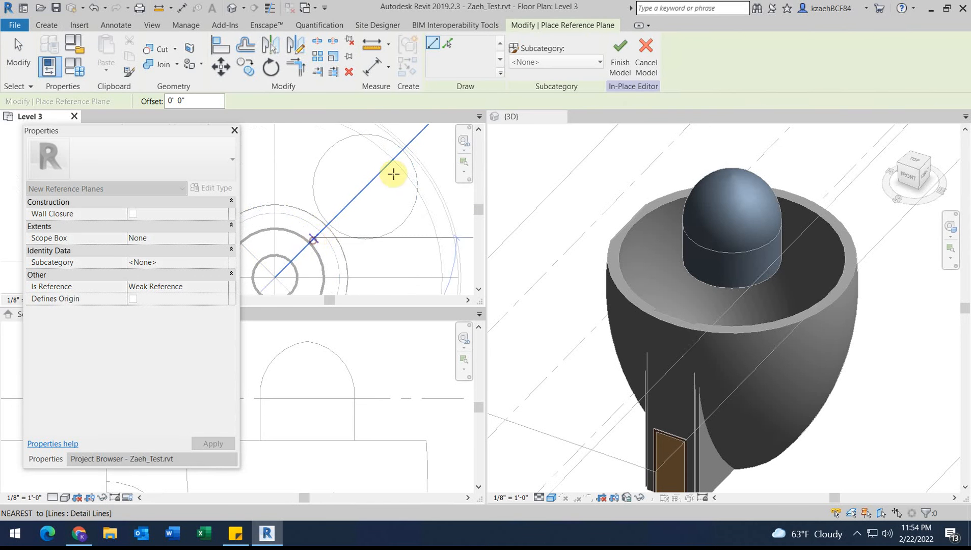
pyautogui.click(422, 137)
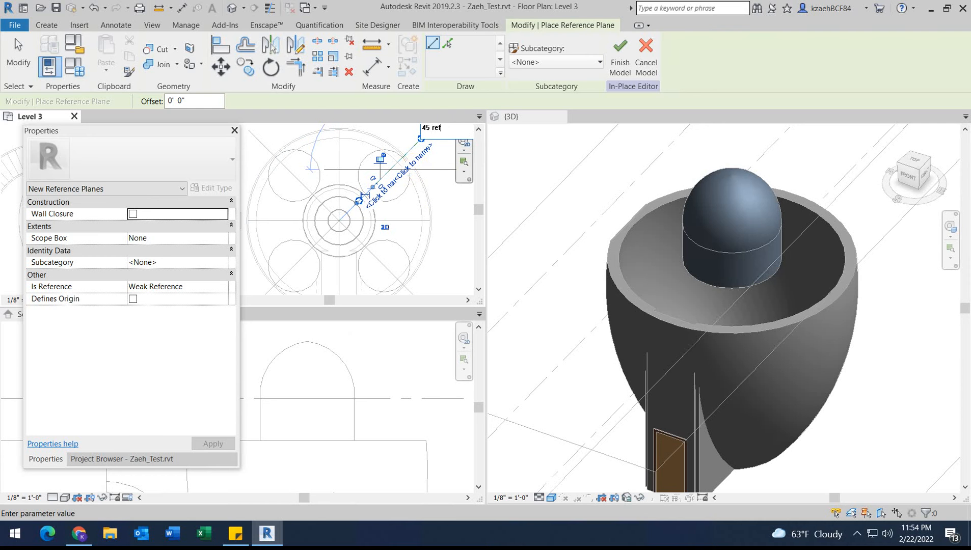
pyautogui.click(457, 209)
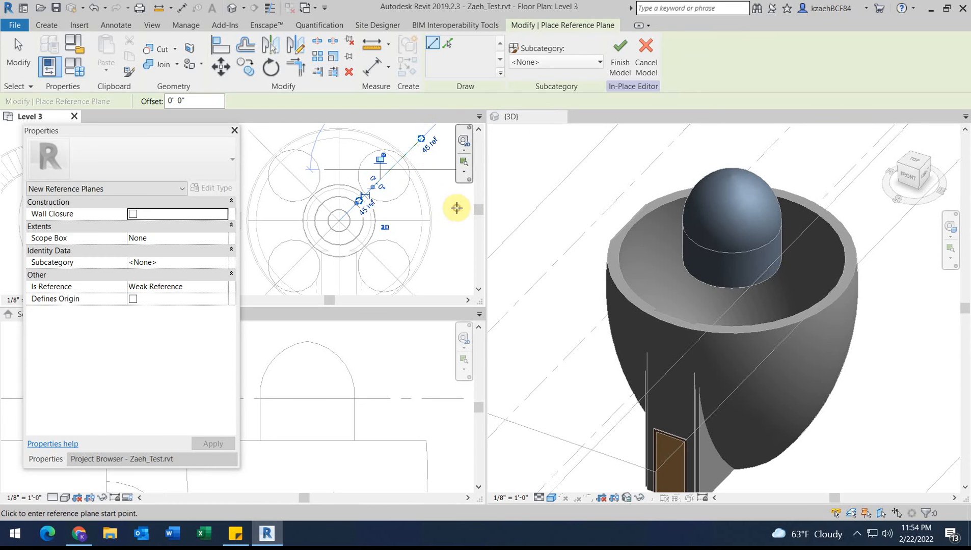
# - Start a Revolve on the work plane Reference Plane : 45 ref and open the South elevation for sketching
pyautogui.click(54, 26)
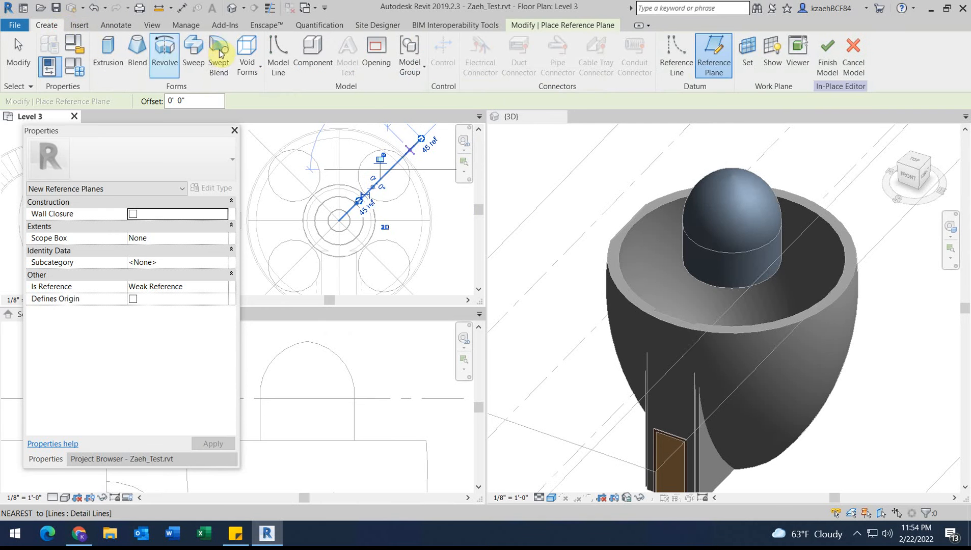
pyautogui.click(164, 49)
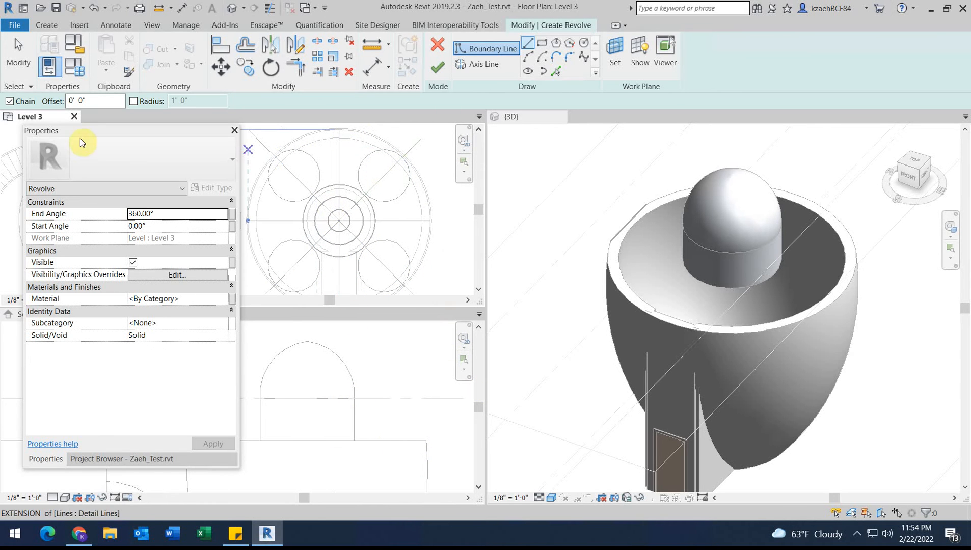
pyautogui.click(616, 53)
pyautogui.click(547, 266)
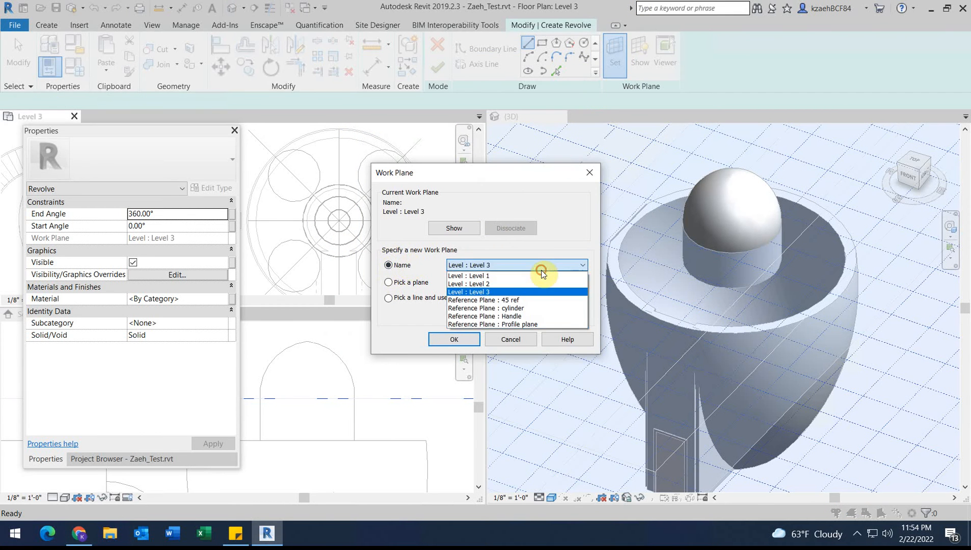
pyautogui.click(515, 302)
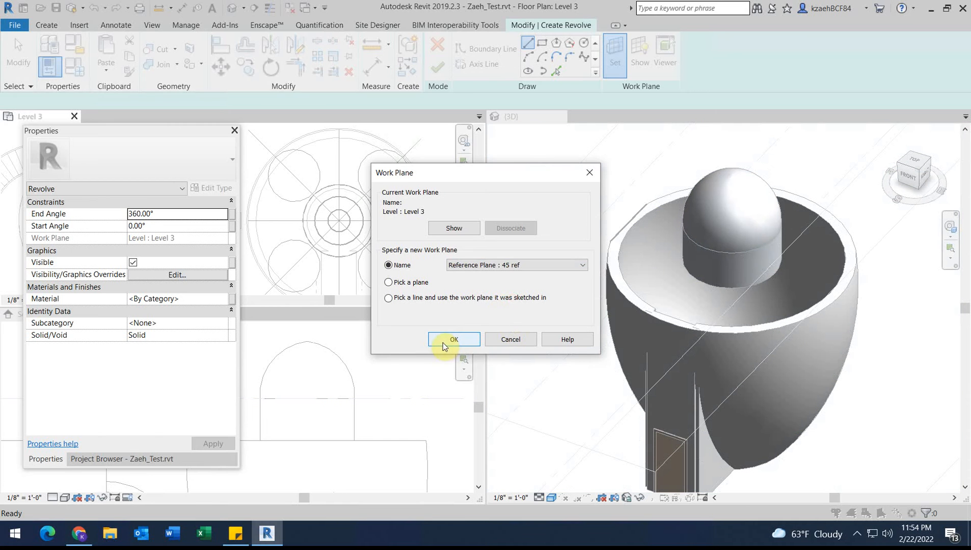
pyautogui.click(454, 338)
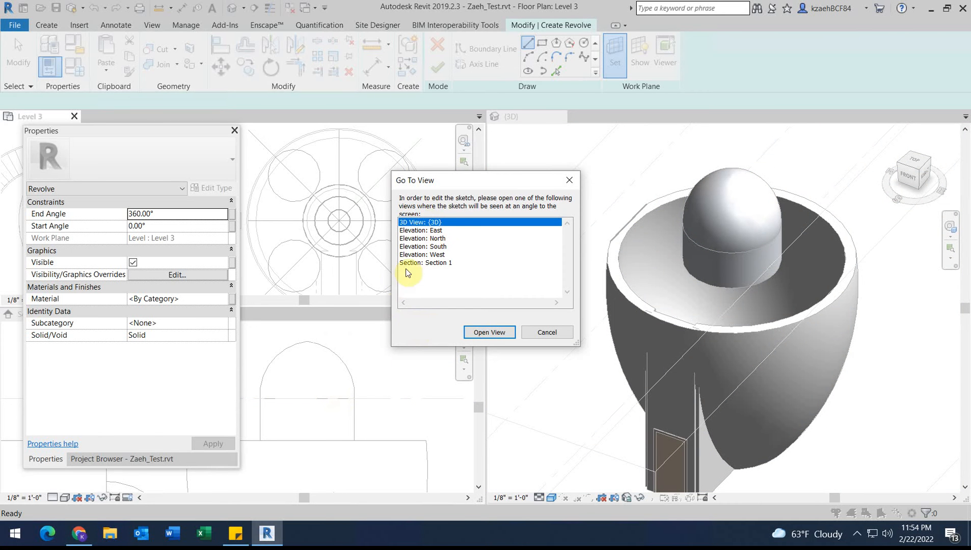
pyautogui.click(433, 247)
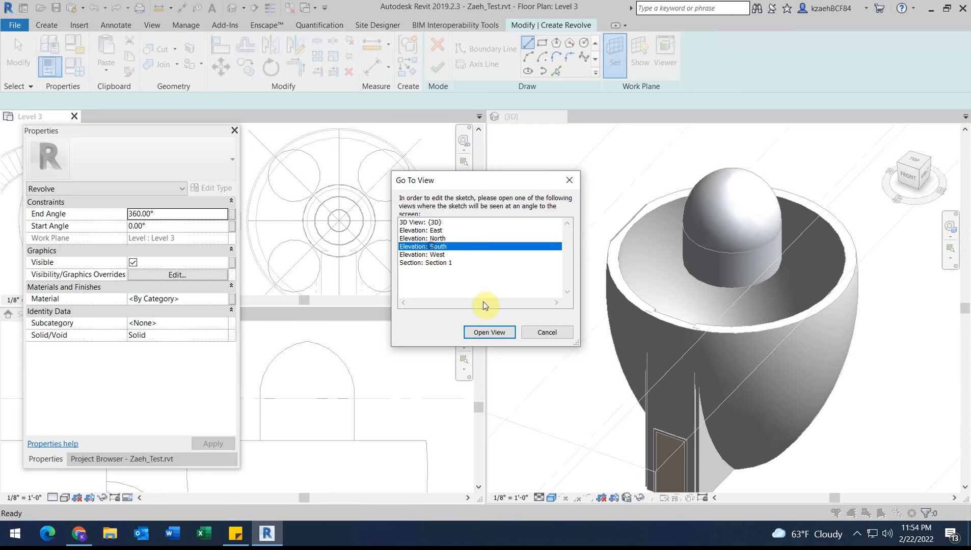
pyautogui.click(490, 332)
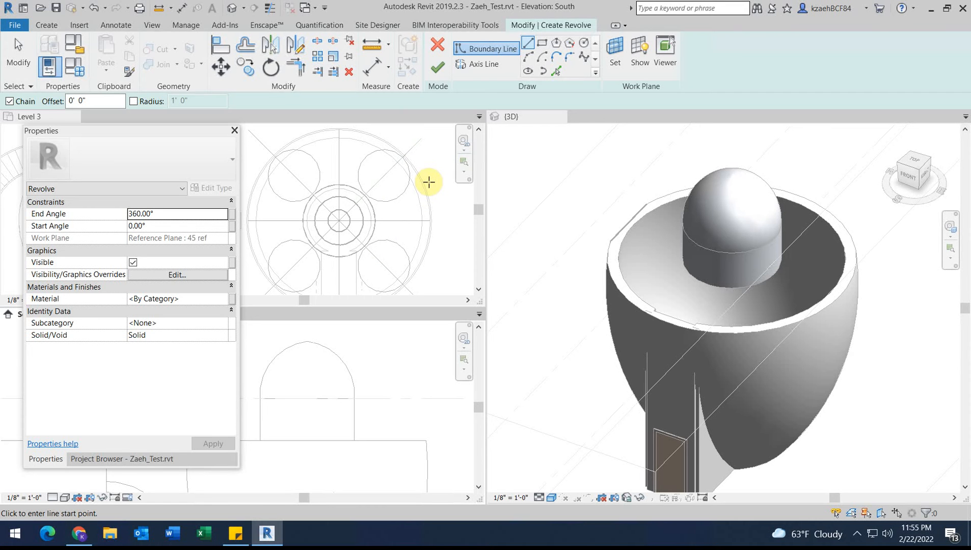
# - Sketch a convex boundary arc spanning about 88° from near the right end of the horizontal wall edge up to Level 3
pyautogui.click(417, 439)
pyautogui.scroll(1, 412, 403)
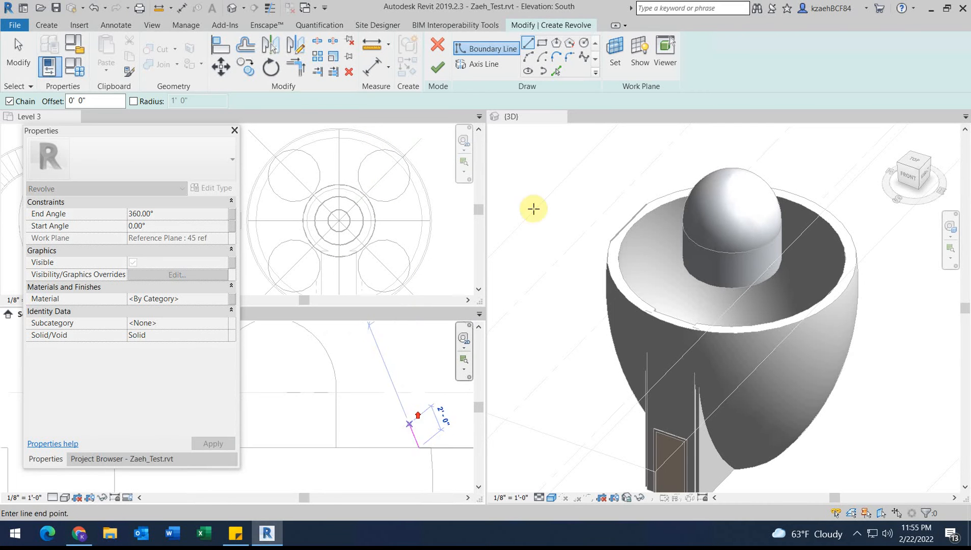
pyautogui.click(529, 58)
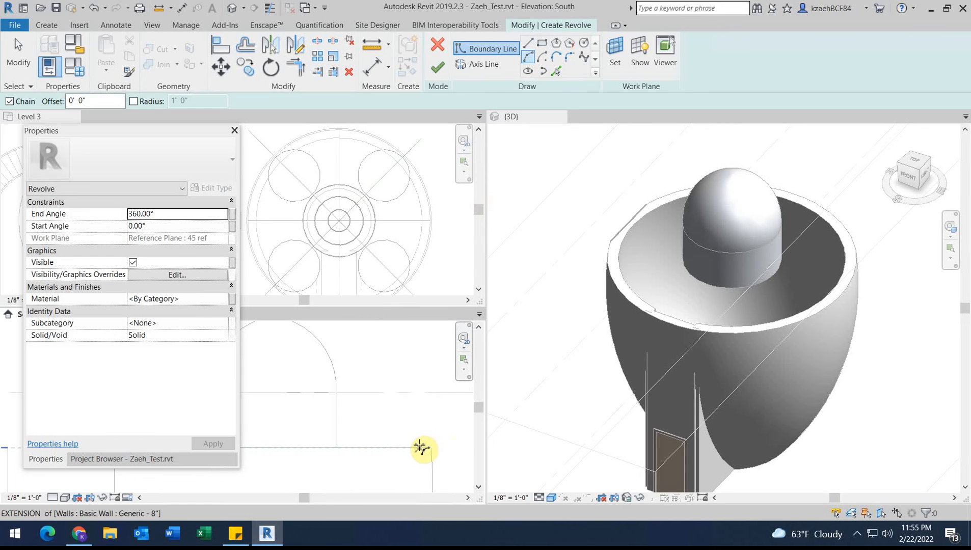
pyautogui.click(422, 447)
pyautogui.click(395, 393)
pyautogui.click(414, 411)
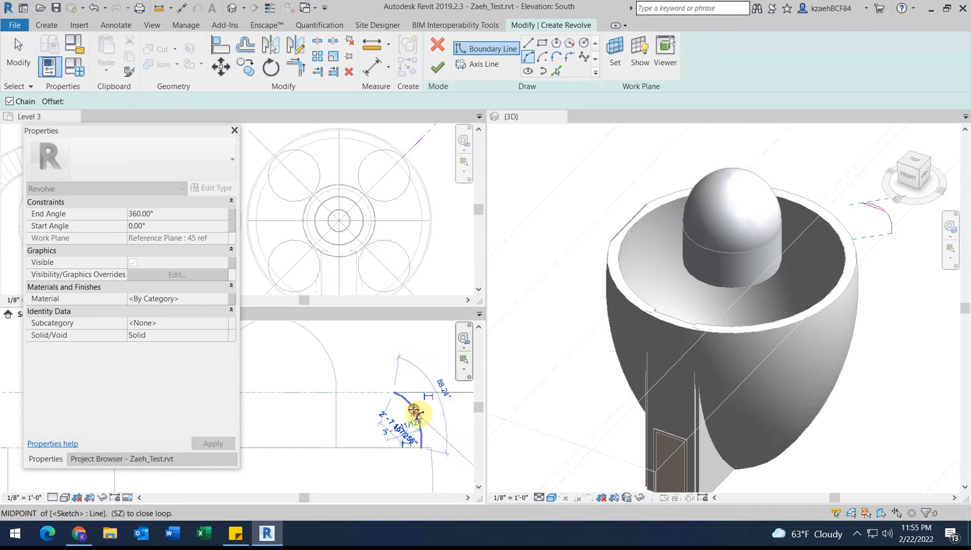
# - Draw a short vertical boundary line from the arc's lower part down to the wall's top edge, with thin-line display on
pyautogui.moveTo(394, 408); pyautogui.dragTo(341, 372, button='middle')
pyautogui.press('Escape')
pyautogui.press('Escape')
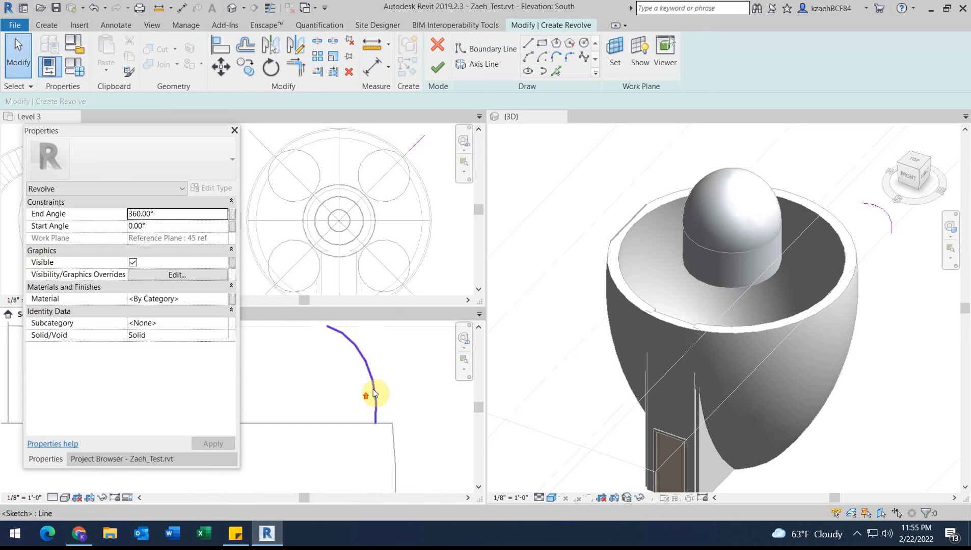
pyautogui.scroll(3, 366, 392)
pyautogui.scroll(2, 381, 412)
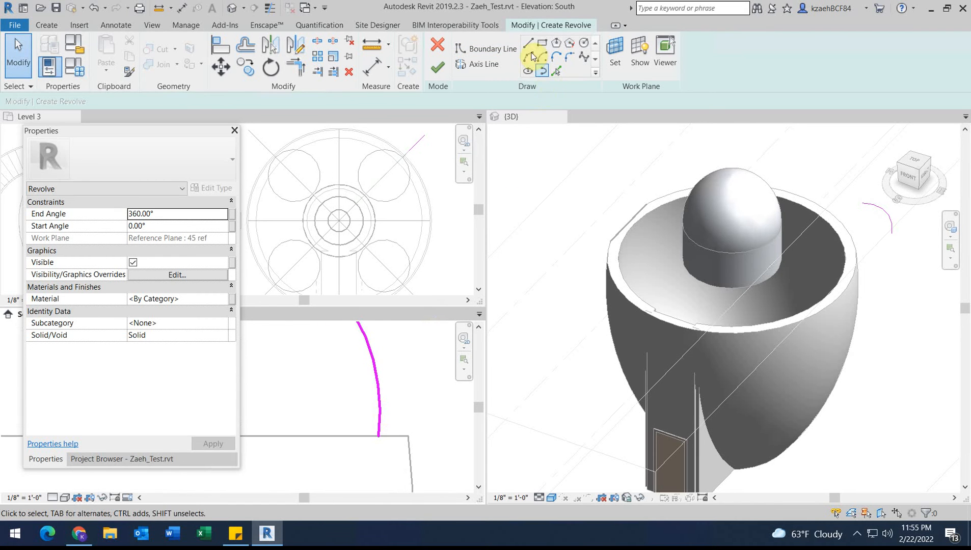
pyautogui.click(377, 397)
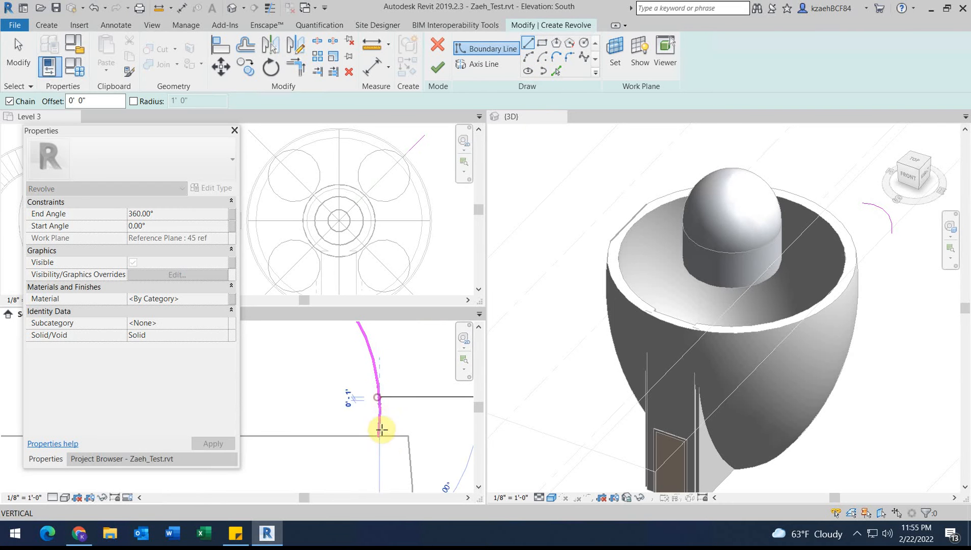
pyautogui.scroll(2, 376, 433)
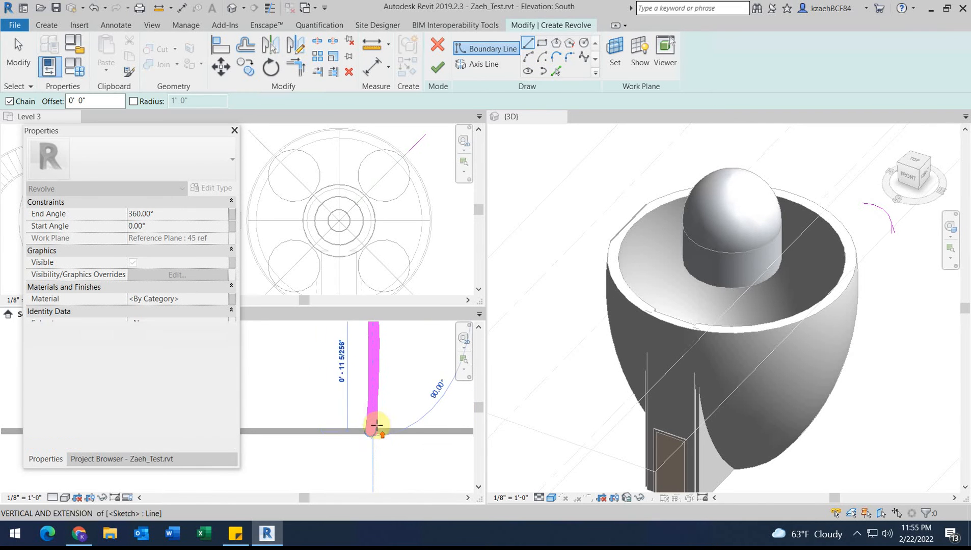
pyautogui.scroll(-2, 370, 450)
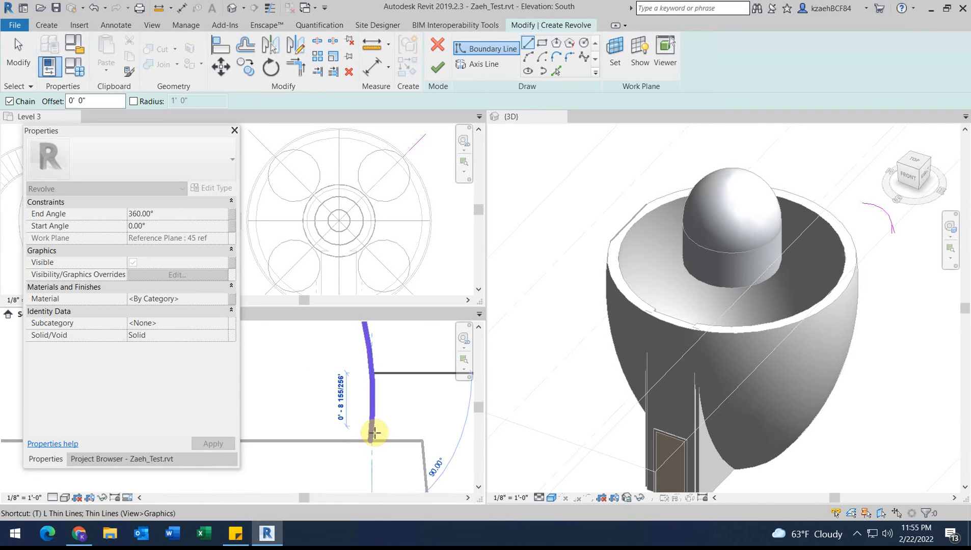
pyautogui.press('l')
pyautogui.scroll(1, 372, 445)
pyautogui.click(373, 439)
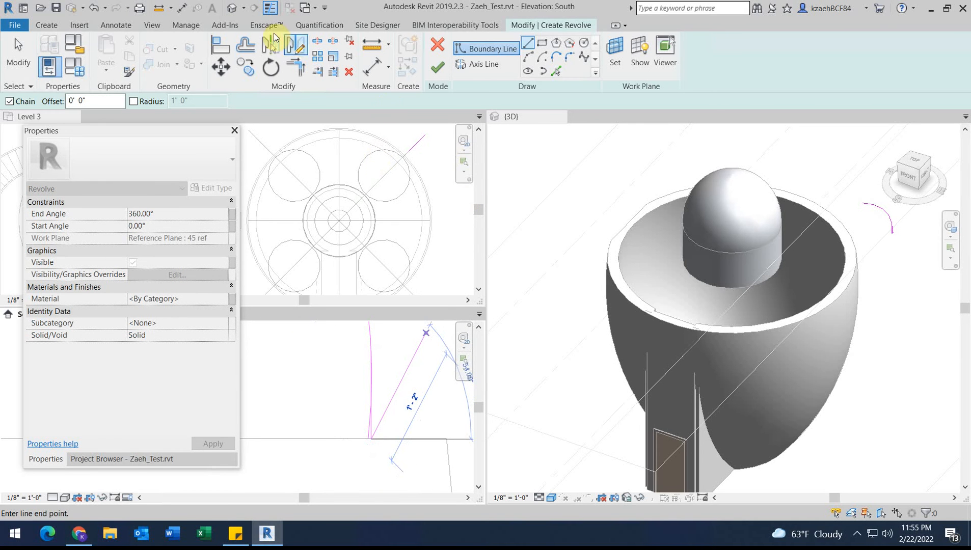
# - Trim the arc and the short vertical line into one continuous outer profile
pyautogui.click(294, 69)
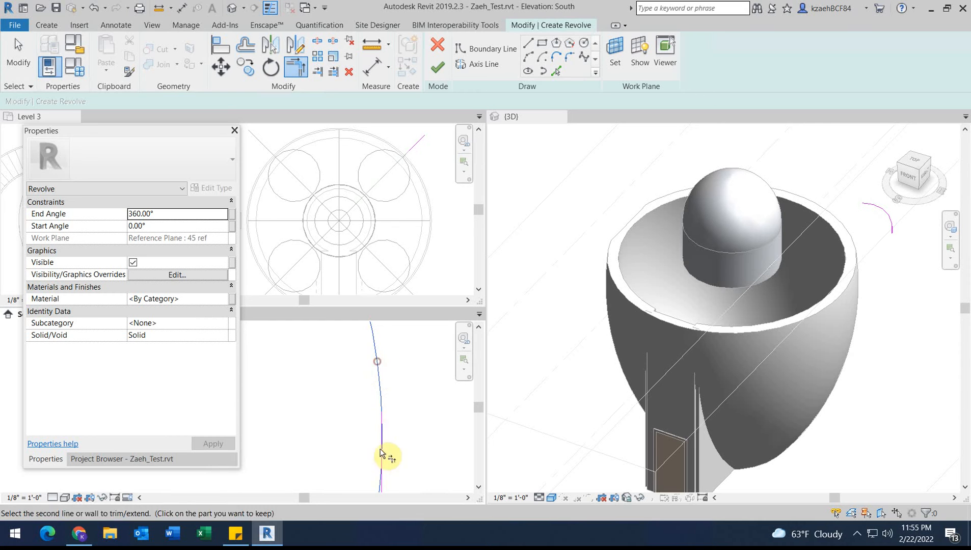
pyautogui.click(382, 440)
pyautogui.scroll(-4, 383, 399)
pyautogui.moveTo(359, 368); pyautogui.dragTo(363, 381, button='middle')
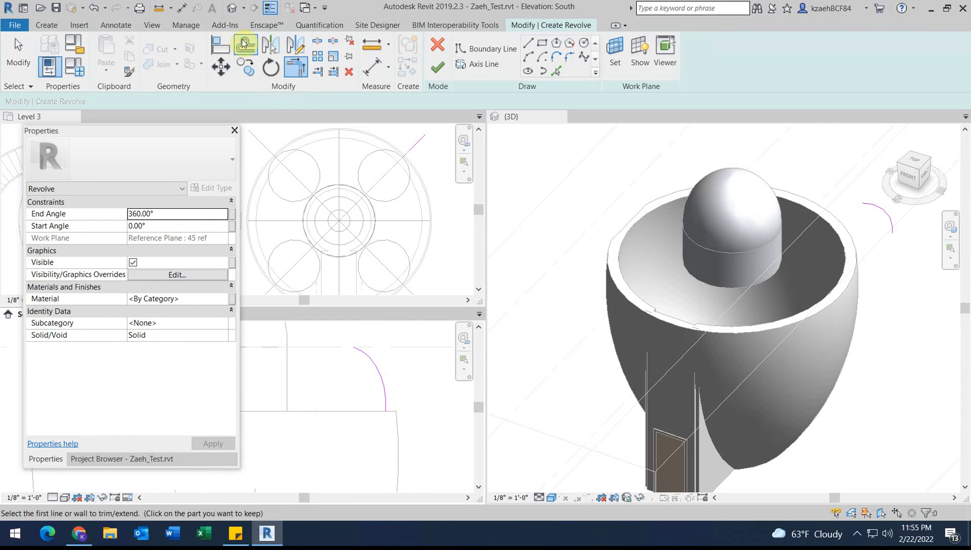
# - Offset the outer arc and its short vertical line inward by 1'-0" to form the dome's inner face
pyautogui.press('o')
pyautogui.press('f')
pyautogui.scroll(1, 386, 407)
# - Close the dome profile with boundary lines joining the inner and outer curves at the base and at the crown
pyautogui.click(539, 45)
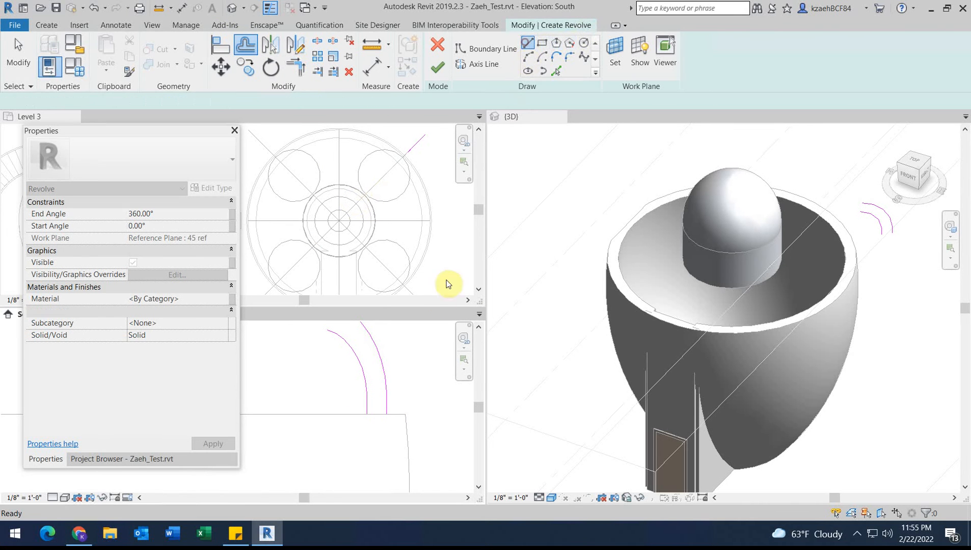
pyautogui.click(367, 414)
pyautogui.click(387, 414)
pyautogui.moveTo(342, 401); pyautogui.dragTo(362, 453, button='middle')
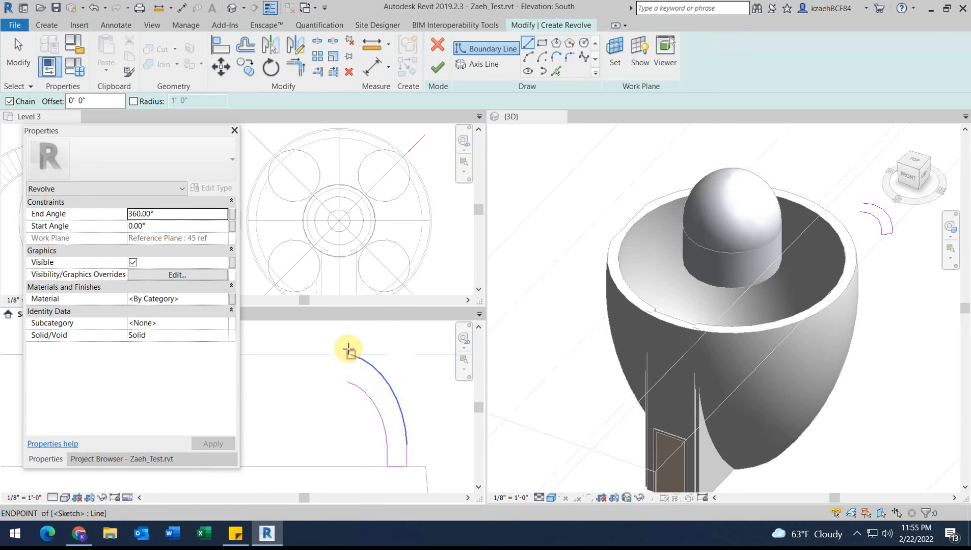
pyautogui.click(350, 355)
pyautogui.click(346, 383)
pyautogui.scroll(2, 347, 355)
pyautogui.click(352, 352)
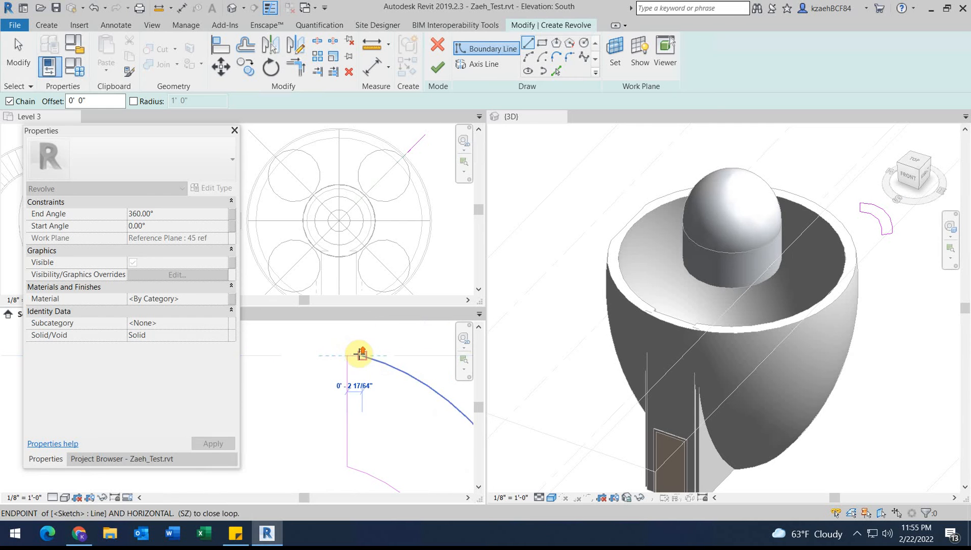
pyautogui.scroll(-4, 316, 353)
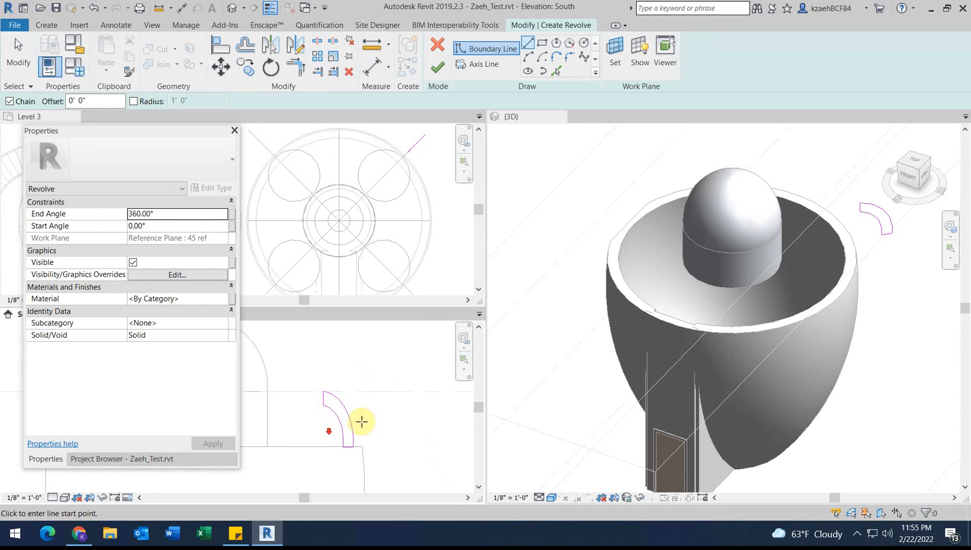
# - Draw a vertical axis line from the profile's crown down past the wall edge and finish the 360° revolve
pyautogui.click(495, 65)
pyautogui.scroll(3, 323, 391)
pyautogui.click(323, 391)
pyautogui.scroll(-3, 321, 431)
pyautogui.moveTo(323, 444); pyautogui.dragTo(322, 372, button='middle')
pyautogui.click(322, 432)
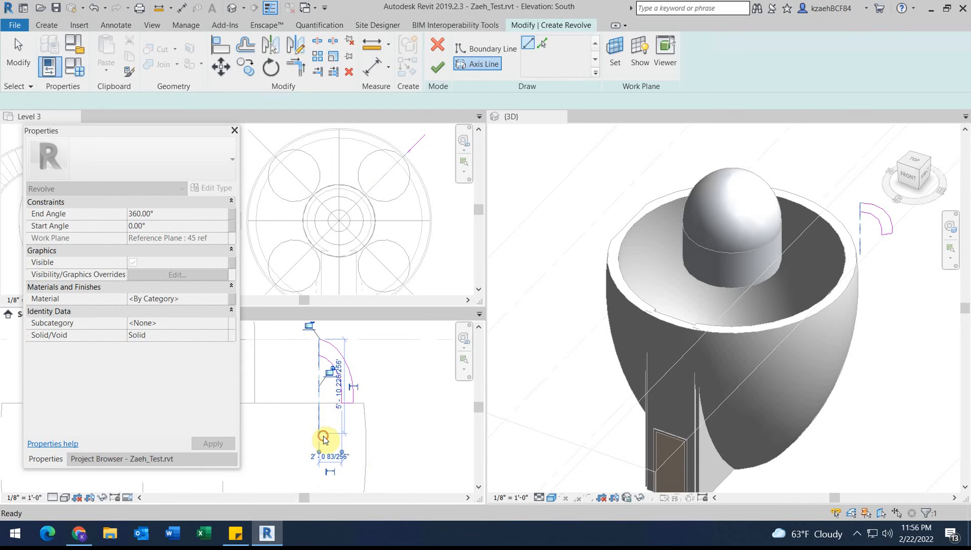
pyautogui.click(434, 66)
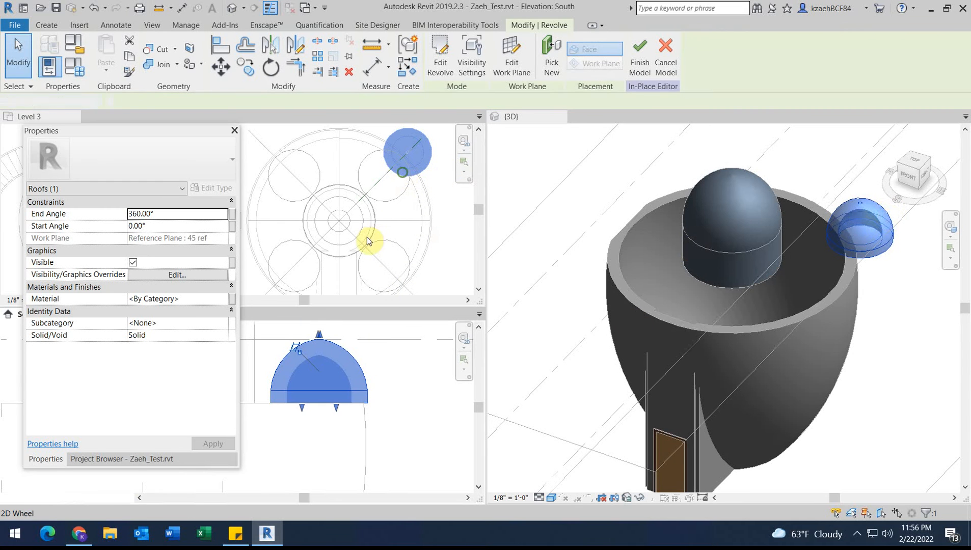
# - Move the revolved dome in Level 3 so it is centred on the upper-right tower circle
pyautogui.click(425, 158)
pyautogui.moveTo(427, 168); pyautogui.dragTo(416, 240, button='middle')
pyautogui.scroll(2, 409, 228)
pyautogui.moveTo(381, 248); pyautogui.dragTo(365, 262)
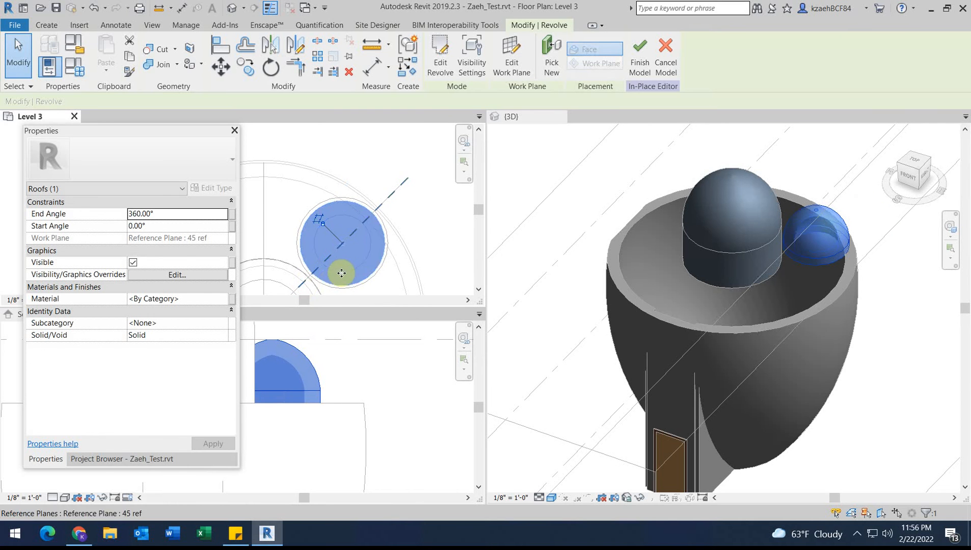
pyautogui.scroll(2, 320, 252)
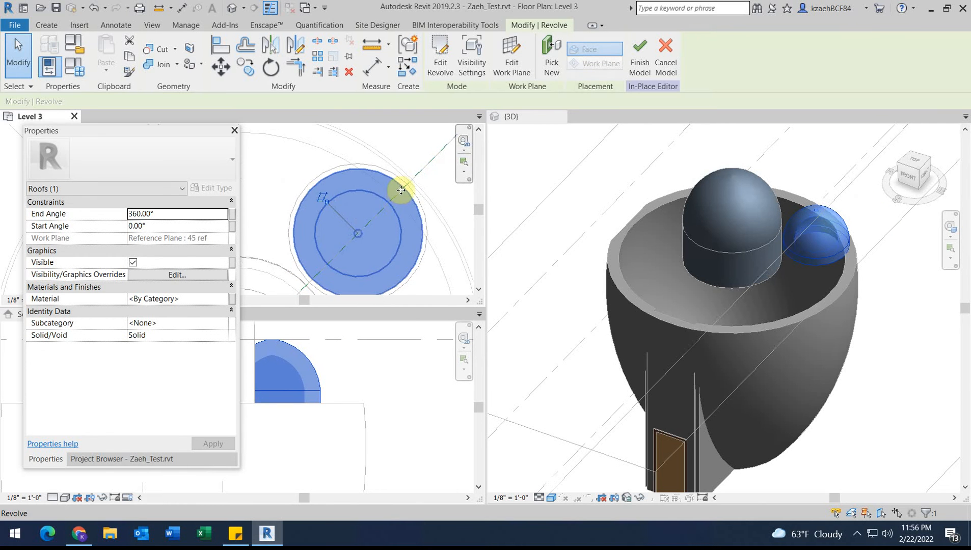
pyautogui.moveTo(395, 196)
pyautogui.mouseDown()
pyautogui.moveTo(384, 210)
pyautogui.moveTo(403, 190)
pyautogui.mouseUp()
pyautogui.scroll(-3, 310, 375)
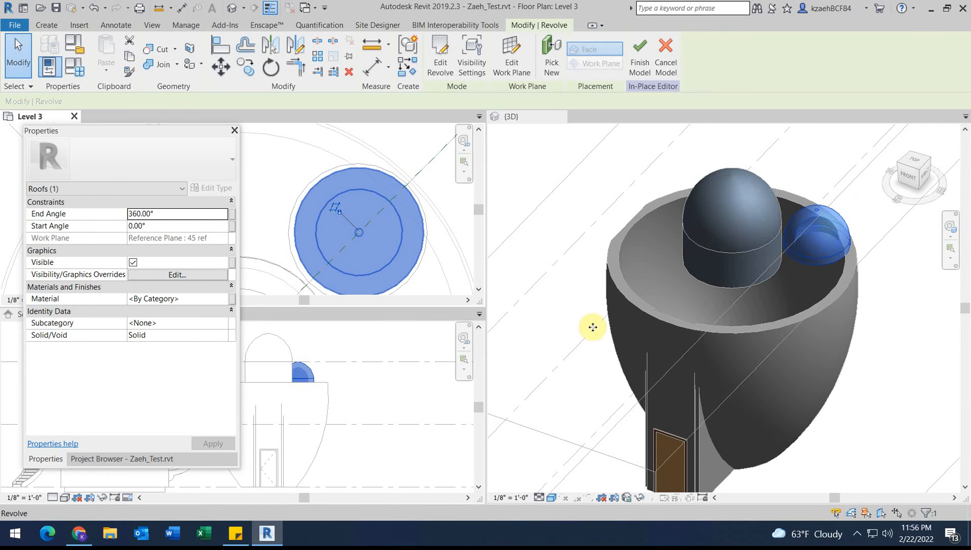
pyautogui.click(799, 265)
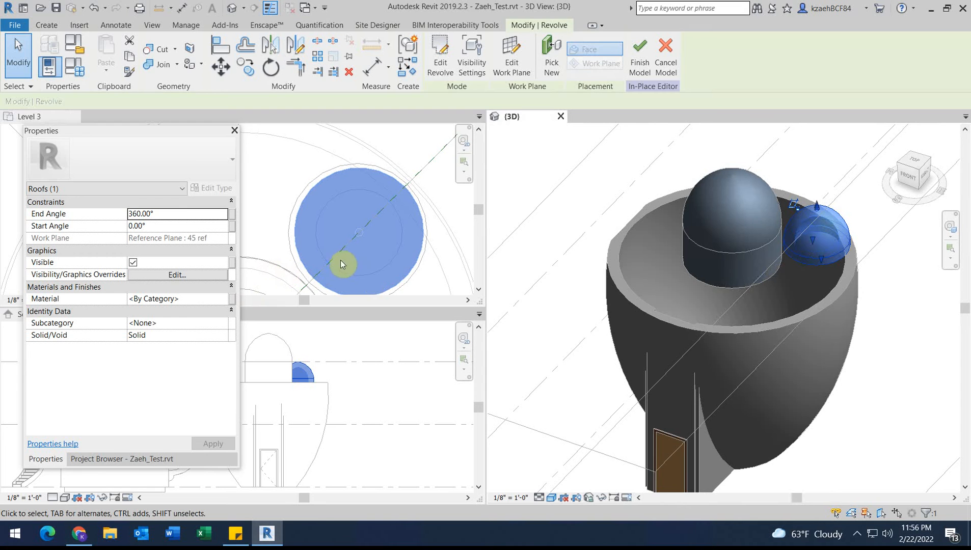
pyautogui.click(297, 224)
pyautogui.scroll(1, 297, 249)
pyautogui.scroll(-2, 297, 249)
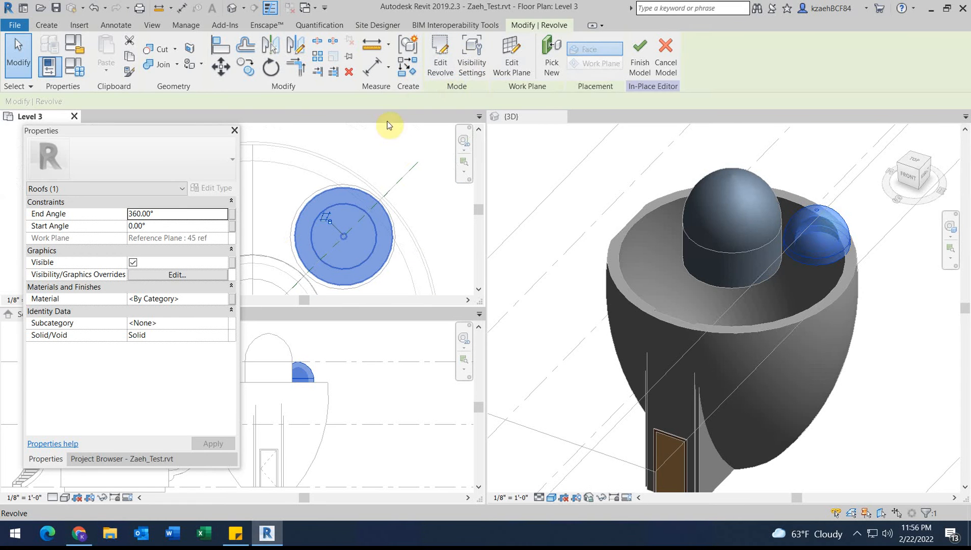
# - Open the tower dome's revolve sketch for editing and check the spacing of the vertical lines at its base
pyautogui.click(304, 380)
pyautogui.scroll(1, 303, 385)
pyautogui.click(450, 54)
pyautogui.scroll(-2, 357, 398)
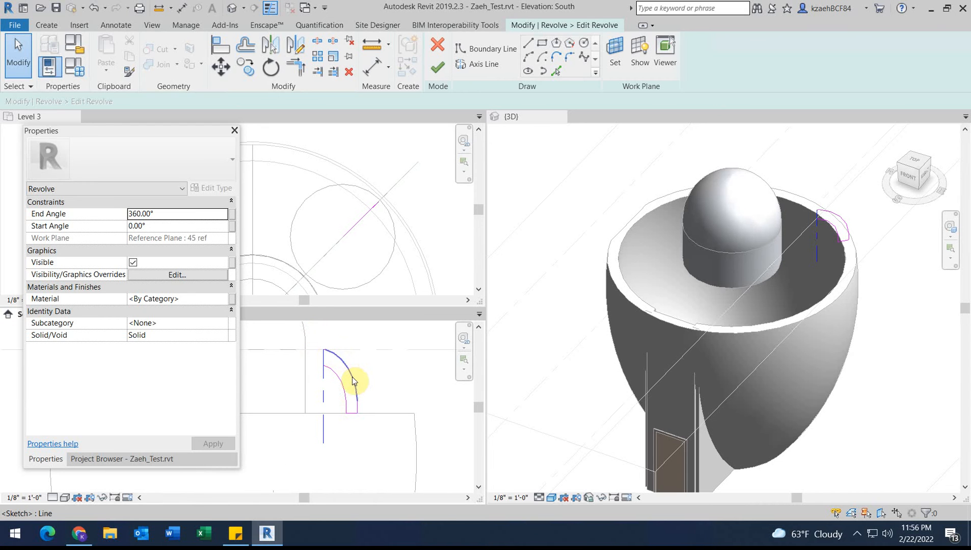
pyautogui.scroll(2, 347, 411)
pyautogui.click(353, 402)
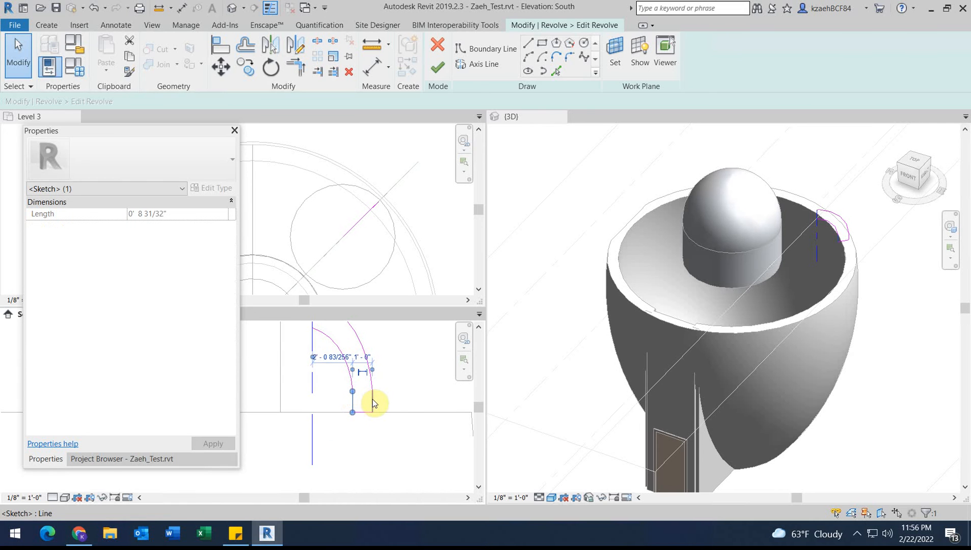
pyautogui.press('z')
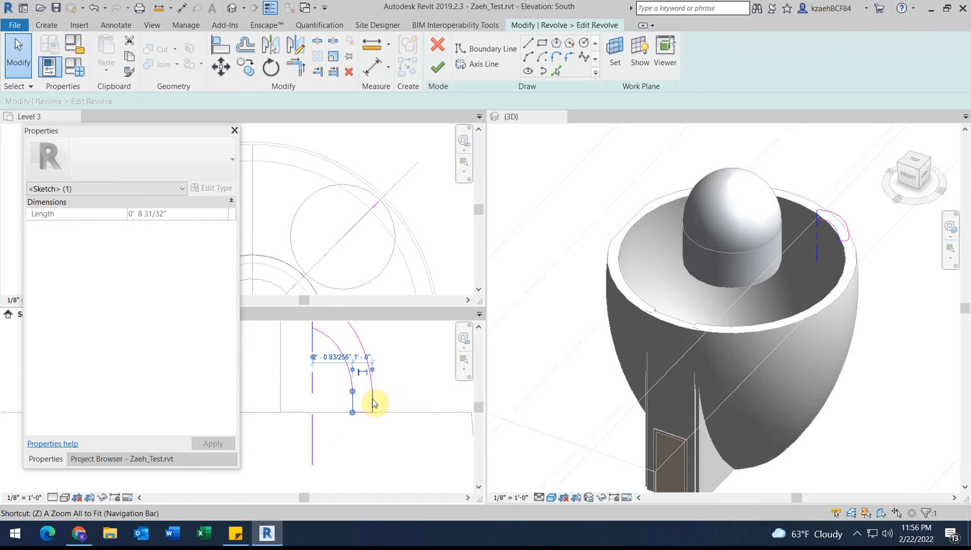
pyautogui.keyDown('ctrl'); pyautogui.click(372, 400); pyautogui.keyUp('ctrl')
pyautogui.click(412, 396)
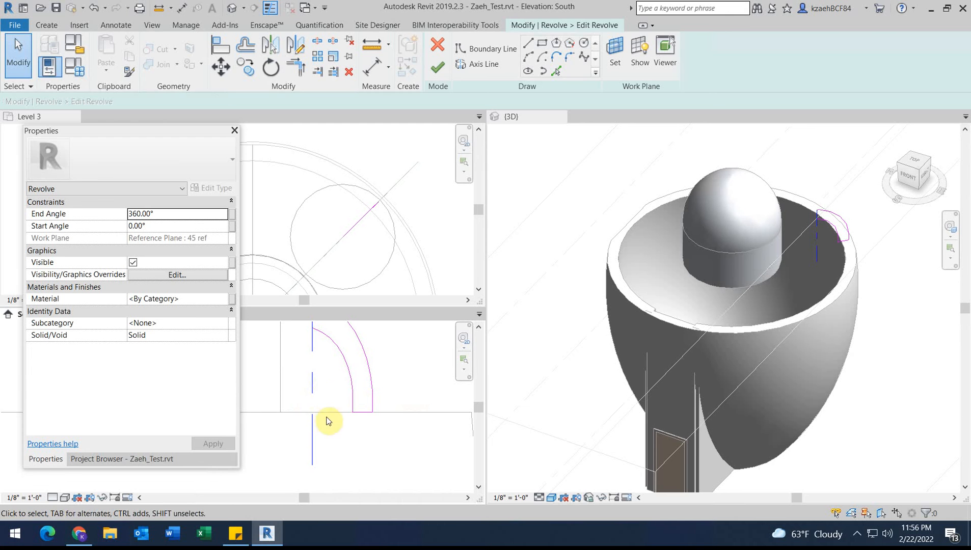
# - Draw a 3'6" horizontal line outward from the axis below the wall edge, continued by a vertical line upward from its end
pyautogui.click(529, 42)
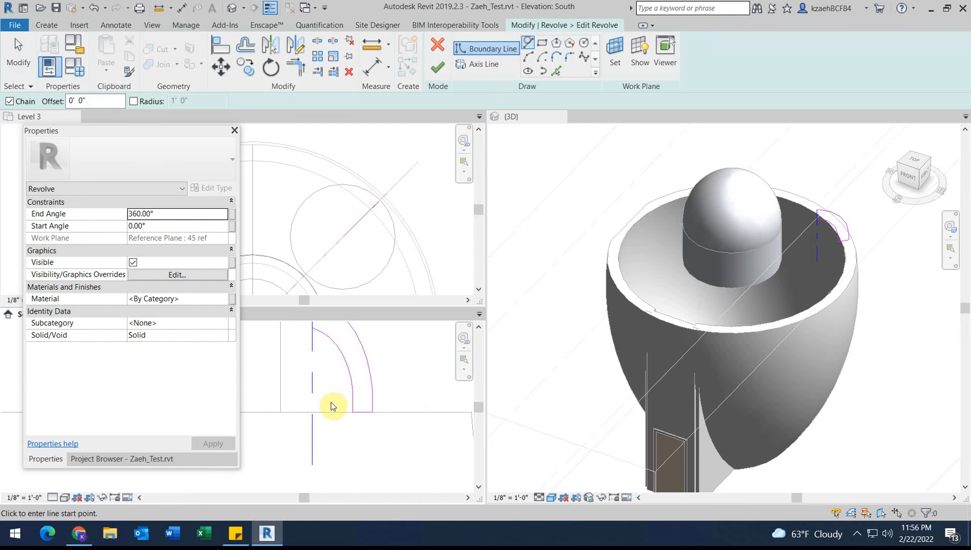
pyautogui.click(312, 430)
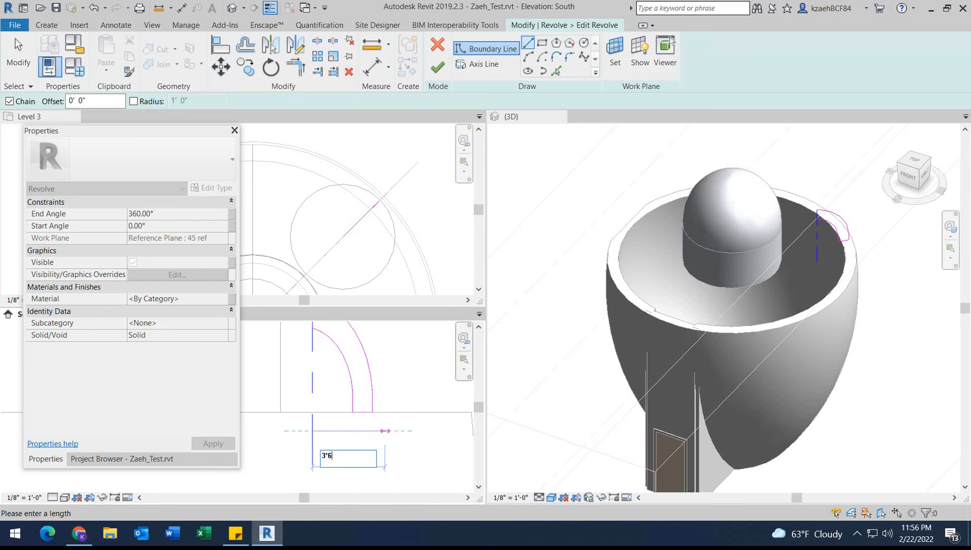
pyautogui.press('Return')
pyautogui.moveTo(398, 428); pyautogui.dragTo(391, 435, button='middle')
pyautogui.scroll(4, 384, 417)
pyautogui.press('Escape')
pyautogui.press('Escape')
pyautogui.scroll(-5, 379, 419)
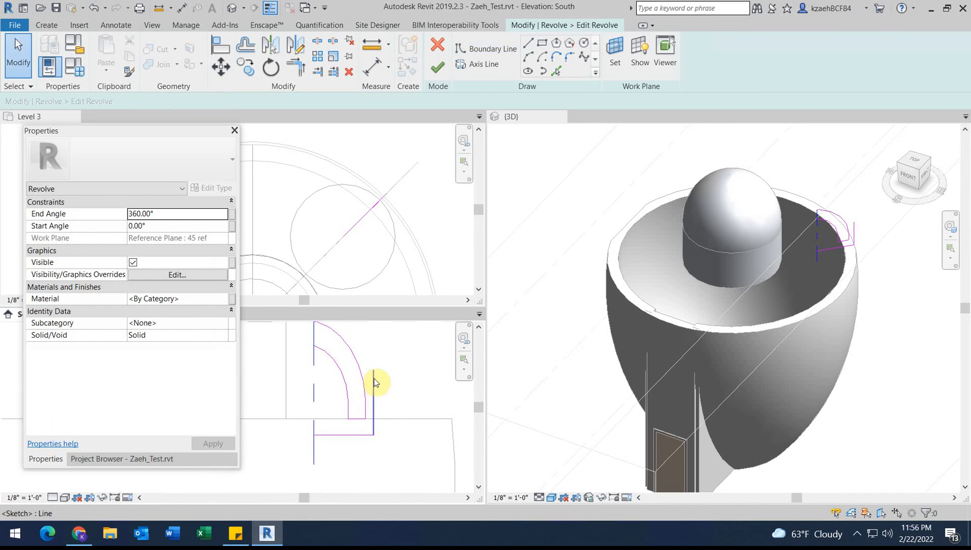
# - Delete the old dome profile's arcs, crown line and base lines, keeping the axis and the two guide lines
pyautogui.moveTo(358, 360); pyautogui.dragTo(362, 401, button='middle')
pyautogui.click(345, 419)
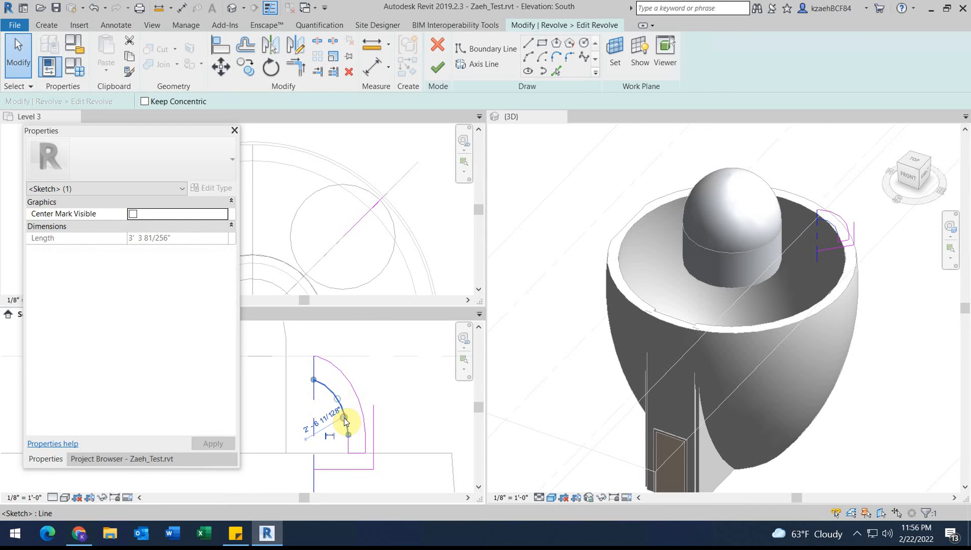
pyautogui.press('Delete')
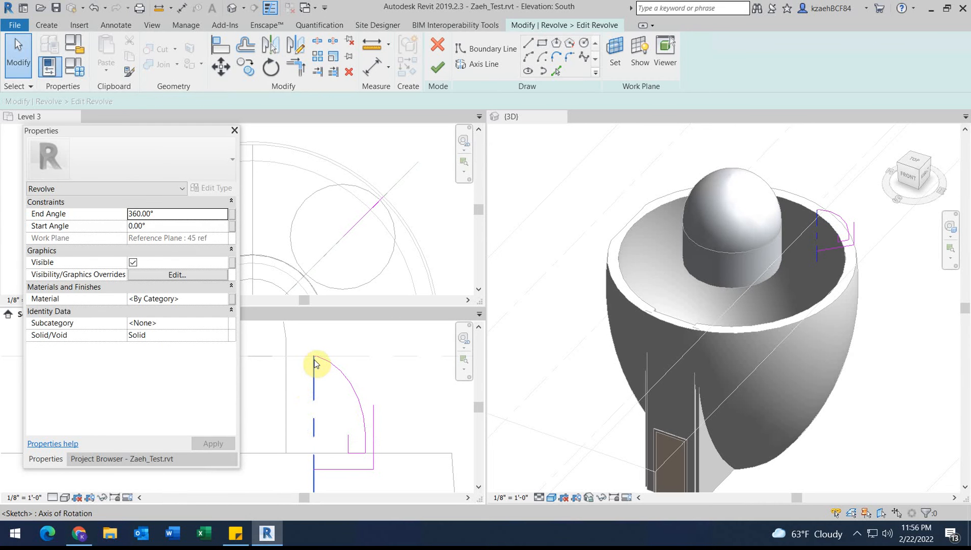
pyautogui.click(346, 405)
pyautogui.scroll(4, 314, 358)
pyautogui.scroll(-2, 301, 340)
pyautogui.moveTo(298, 339); pyautogui.dragTo(338, 391)
pyautogui.press('Delete')
pyautogui.click(338, 365)
pyautogui.press('Delete')
pyautogui.moveTo(354, 430); pyautogui.dragTo(340, 354, button='middle')
pyautogui.click(368, 400)
pyautogui.press('Delete')
pyautogui.click(354, 416)
pyautogui.press('Delete')
pyautogui.click(343, 402)
pyautogui.press('Delete')
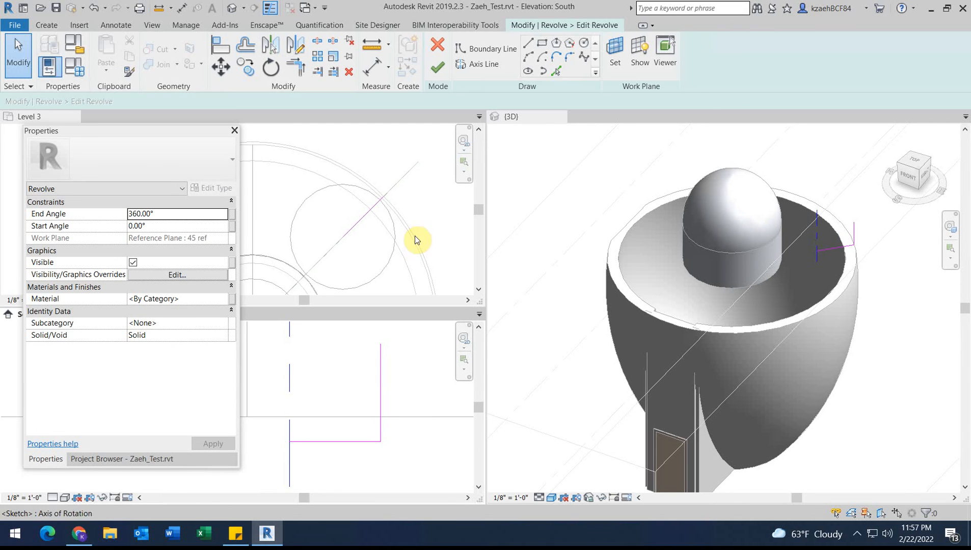
# - Sketch a convex boundary arc spanning about 92° with a radius of about 3'-4" from the vertical guide to the axis at Level 3
pyautogui.click(528, 57)
pyautogui.click(380, 392)
pyautogui.scroll(-2, 375, 383)
pyautogui.moveTo(358, 361); pyautogui.dragTo(369, 403, button='middle')
pyautogui.scroll(3, 336, 360)
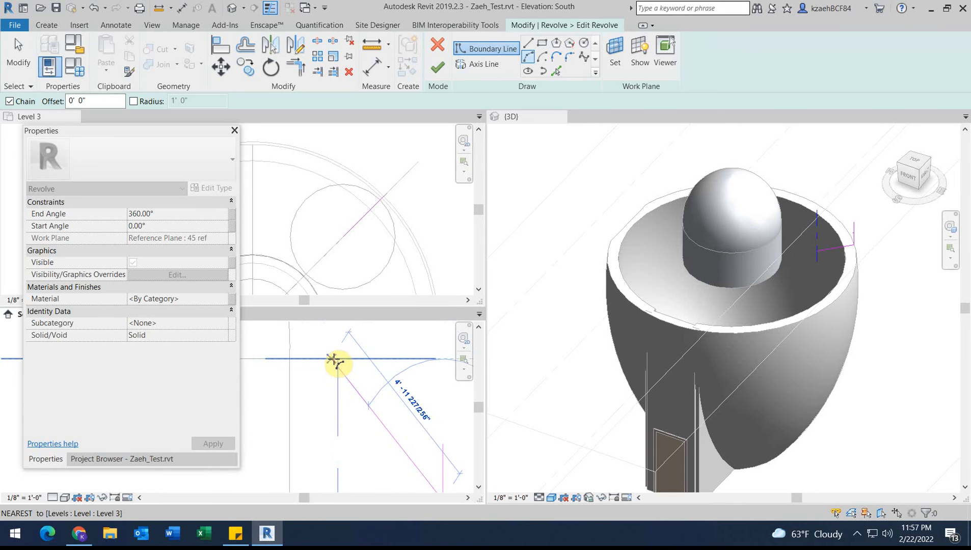
pyautogui.scroll(1, 338, 359)
pyautogui.click(337, 359)
pyautogui.scroll(-2, 417, 421)
pyautogui.moveTo(433, 411); pyautogui.dragTo(377, 373, button='middle')
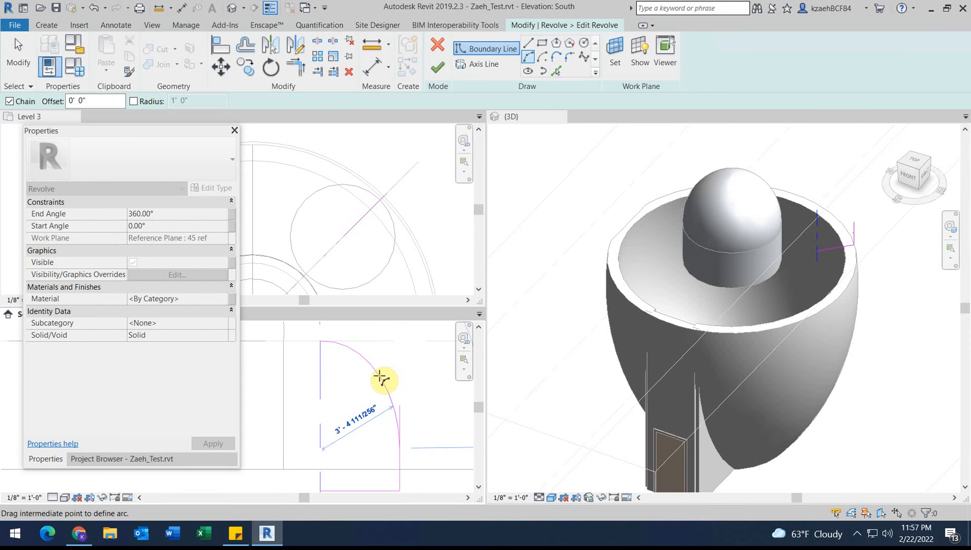
pyautogui.click(380, 377)
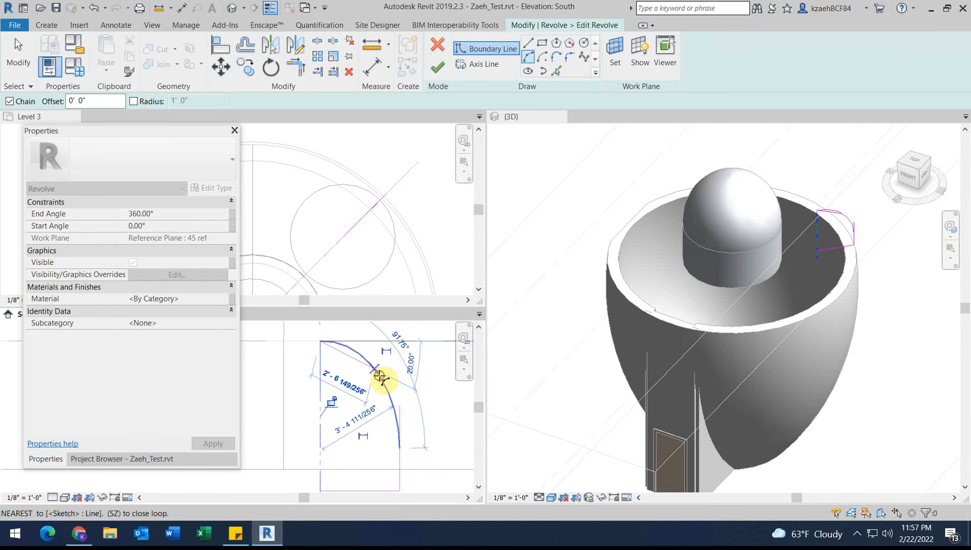
# - Trim the new arc and the vertical guide line where they meet
pyautogui.click(297, 69)
pyautogui.scroll(-1, 400, 474)
pyautogui.moveTo(400, 473)
pyautogui.mouseDown(button='middle')
pyautogui.moveTo(395, 390)
pyautogui.moveTo(379, 439)
pyautogui.mouseUp(button='middle')
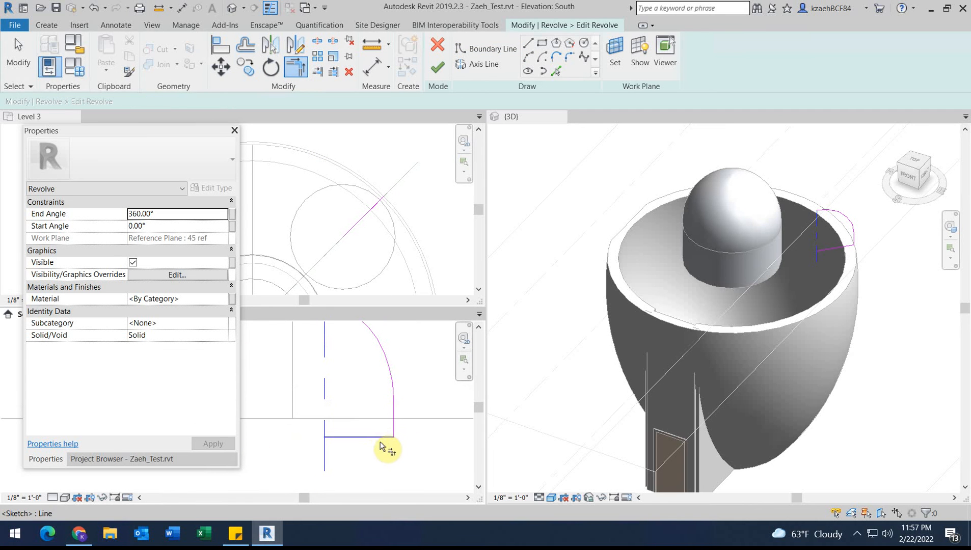
# - Delete the horizontal guide line and shorten the vertical line to end at the wall's top edge
pyautogui.press('Escape')
pyautogui.click(364, 437)
pyautogui.click(396, 435)
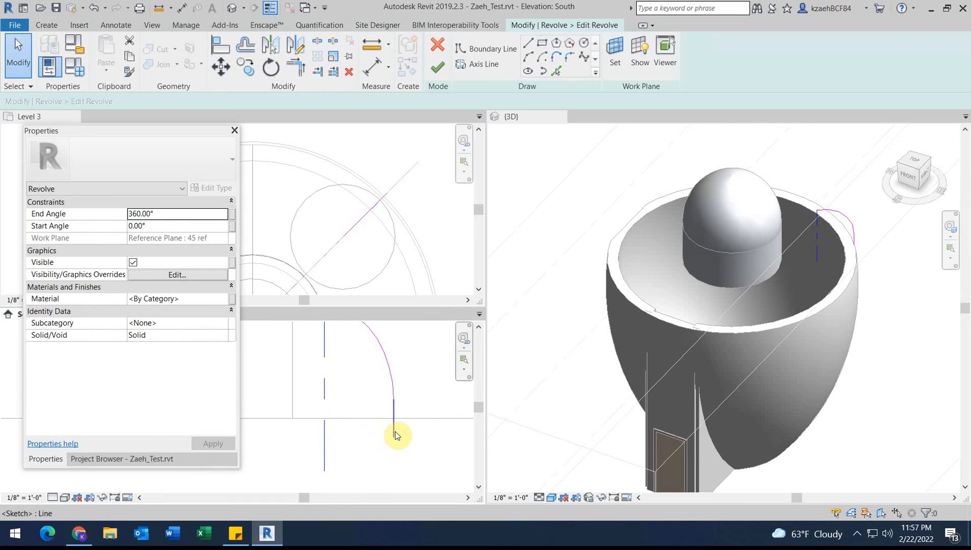
pyautogui.moveTo(394, 437); pyautogui.dragTo(394, 418)
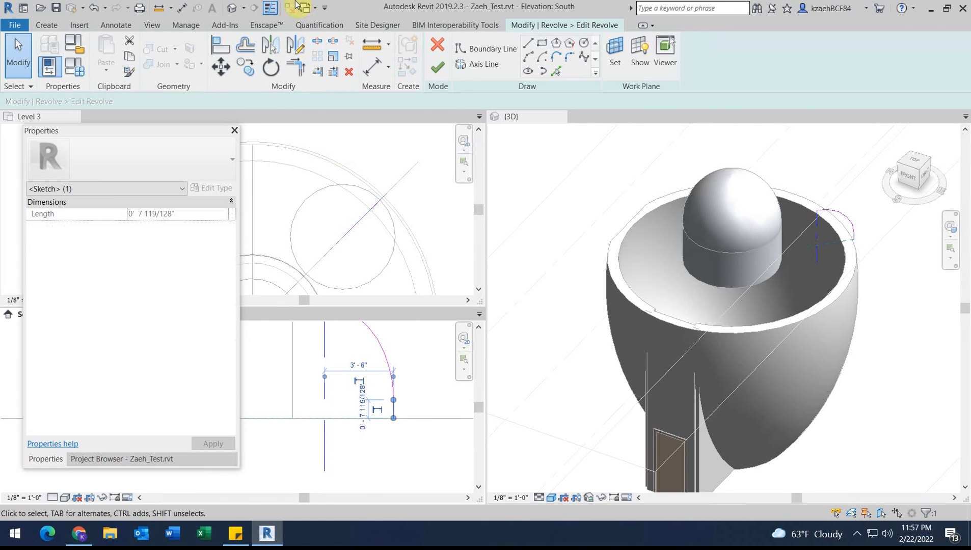
# - Offset the dome's arc and the short vertical line at its base inward by 1'-0", keeping the originals
pyautogui.click(248, 42)
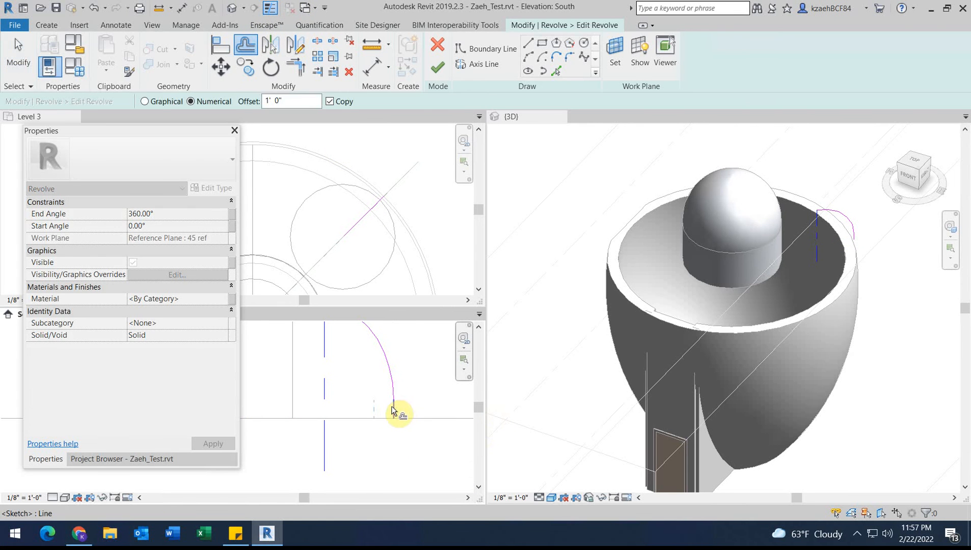
pyautogui.click(391, 375)
pyautogui.moveTo(352, 391); pyautogui.dragTo(374, 478, button='middle')
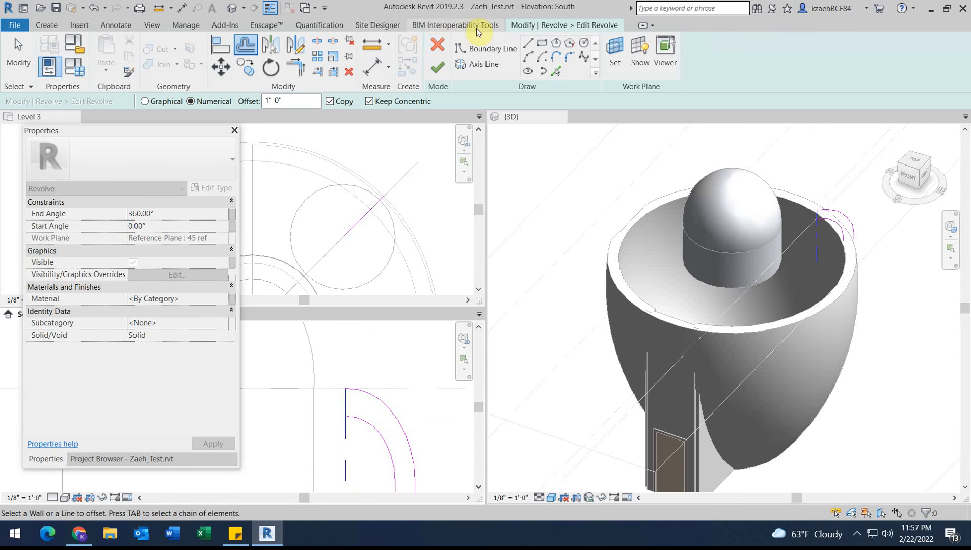
# - Close the dome profile with straight boundary lines between the inner and outer curves at the axis and at the base
pyautogui.click(533, 42)
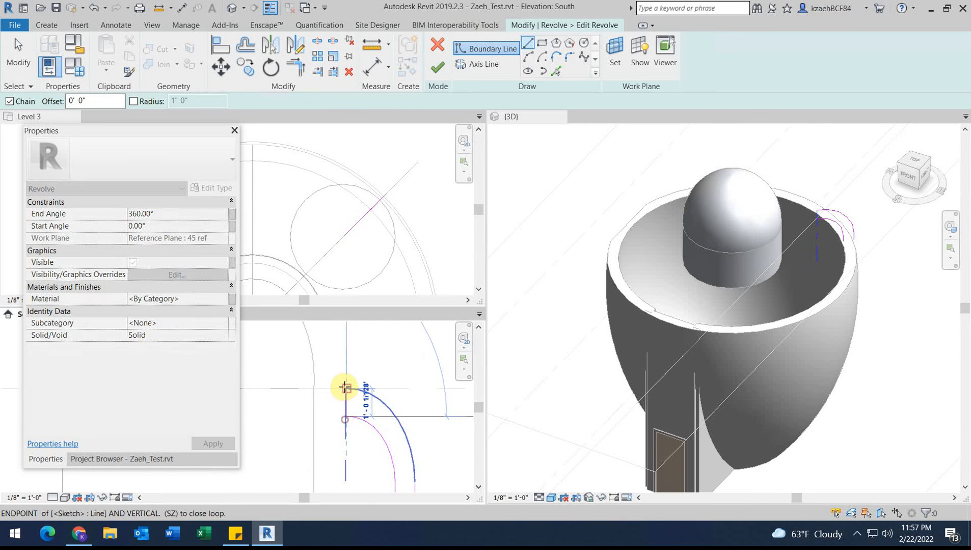
pyautogui.moveTo(340, 308); pyautogui.dragTo(330, 300, button='middle')
pyautogui.scroll(1, 357, 355)
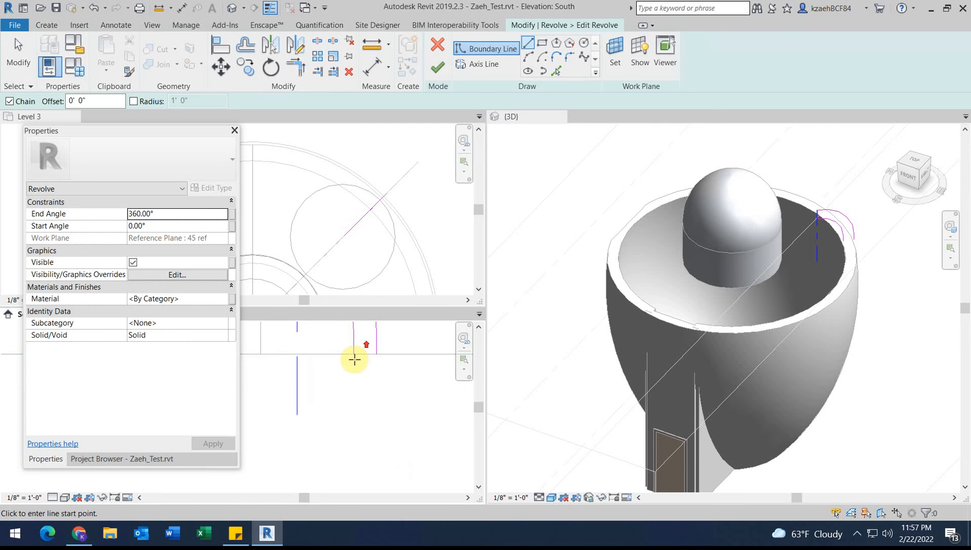
pyautogui.click(353, 354)
pyautogui.click(375, 353)
pyautogui.moveTo(350, 380); pyautogui.dragTo(360, 489, button='middle')
pyautogui.scroll(3, 306, 349)
pyautogui.scroll(3, 311, 362)
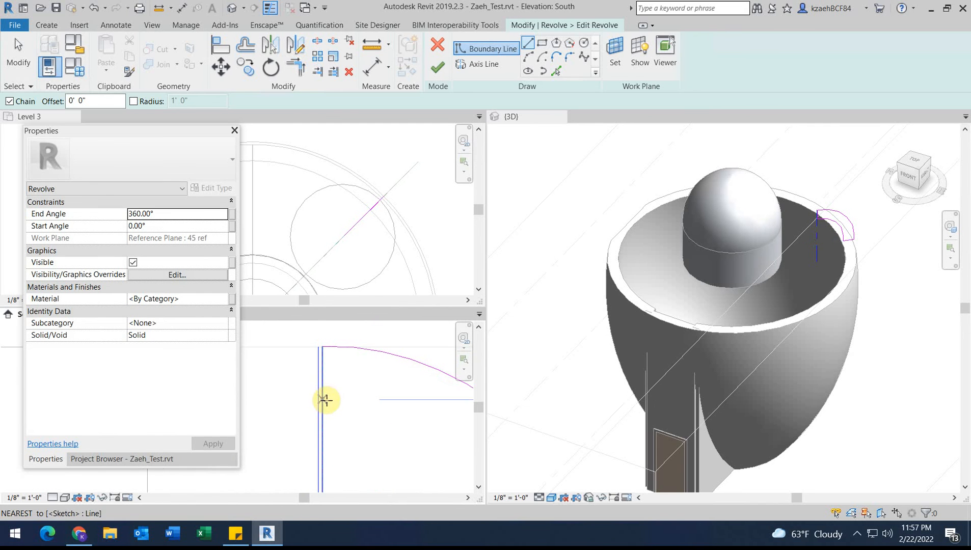
pyautogui.press('Escape')
pyautogui.moveTo(319, 400); pyautogui.dragTo(304, 402)
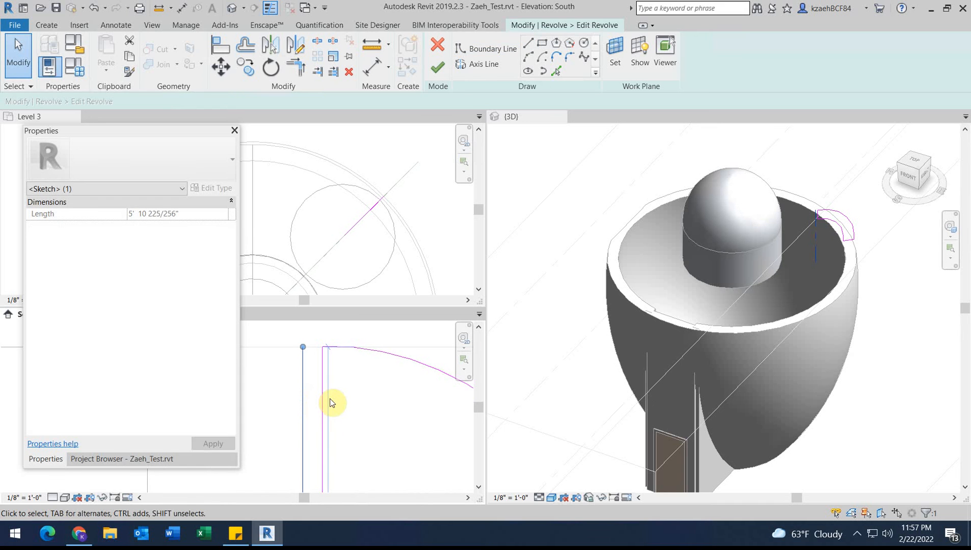
pyautogui.hotkey('ctrl', 'z')
# - Finish the dome's revolve sketch and complete the in-place roof model
pyautogui.click(321, 402)
pyautogui.click(331, 401)
pyautogui.scroll(3, 332, 402)
pyautogui.click(315, 410)
pyautogui.scroll(-3, 314, 408)
pyautogui.scroll(-3, 315, 408)
pyautogui.moveTo(349, 423); pyautogui.dragTo(314, 331, button='middle')
pyautogui.scroll(-2, 314, 331)
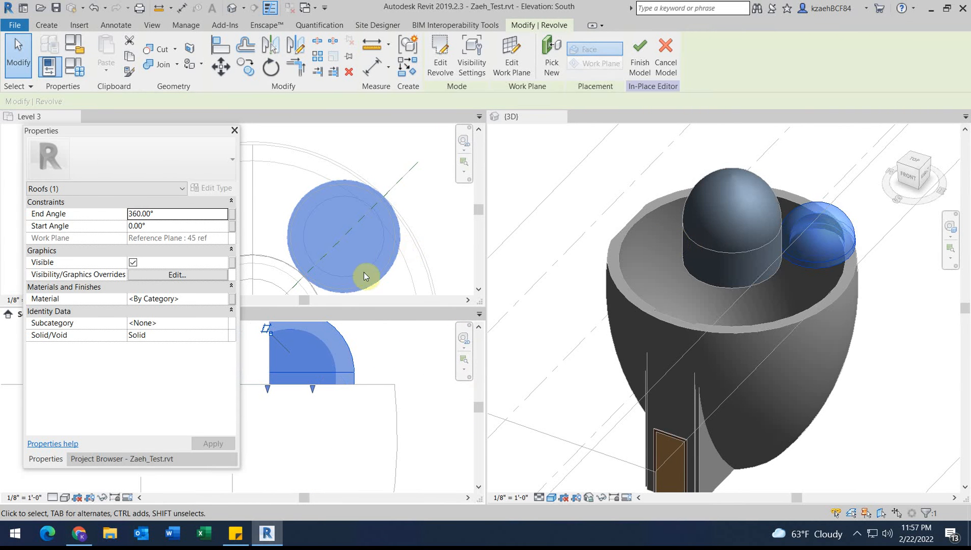
pyautogui.scroll(-3, 336, 228)
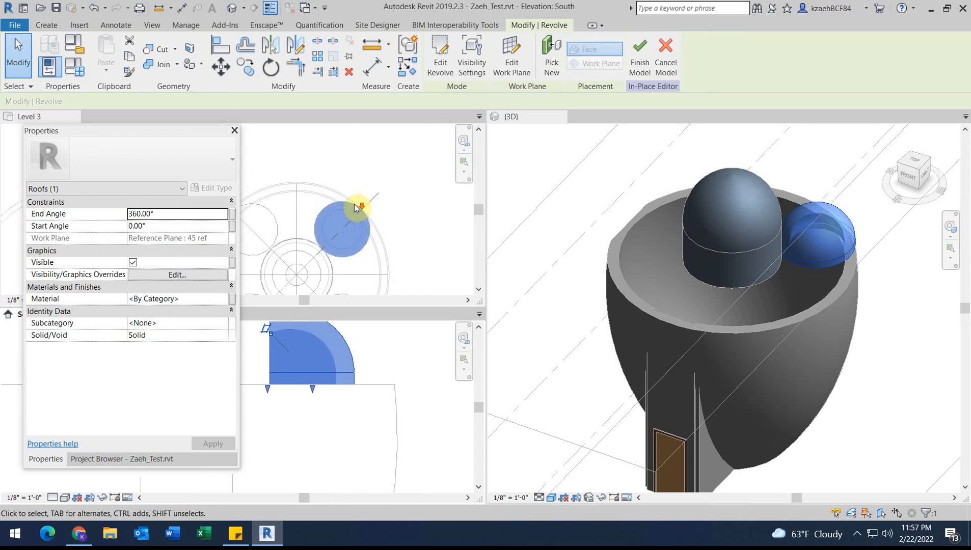
pyautogui.scroll(-2, 356, 206)
pyautogui.click(640, 58)
# - Try to mirror the small tower dome about the horizontal center line in the Level 3 plan
pyautogui.scroll(2, 355, 226)
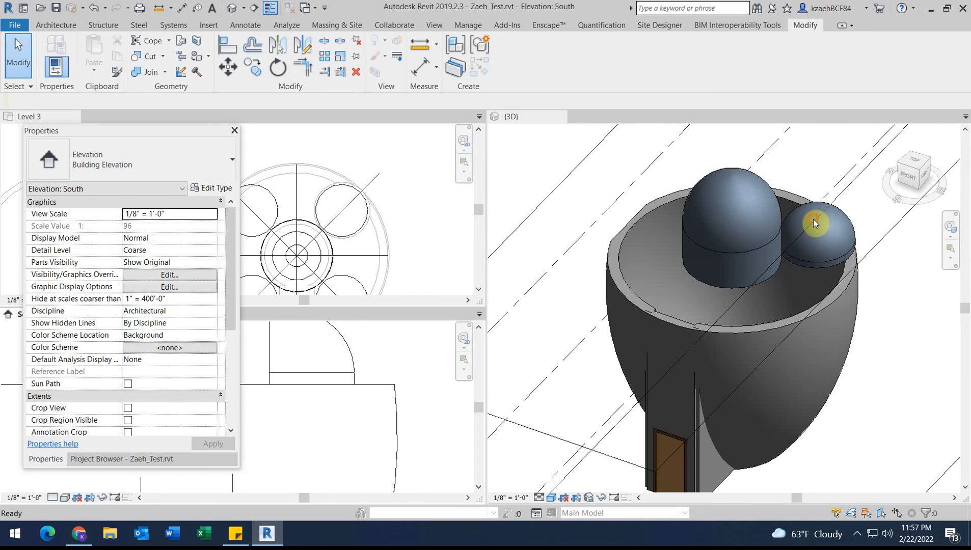
pyautogui.click(802, 210)
pyautogui.click(802, 210)
pyautogui.scroll(-2, 321, 227)
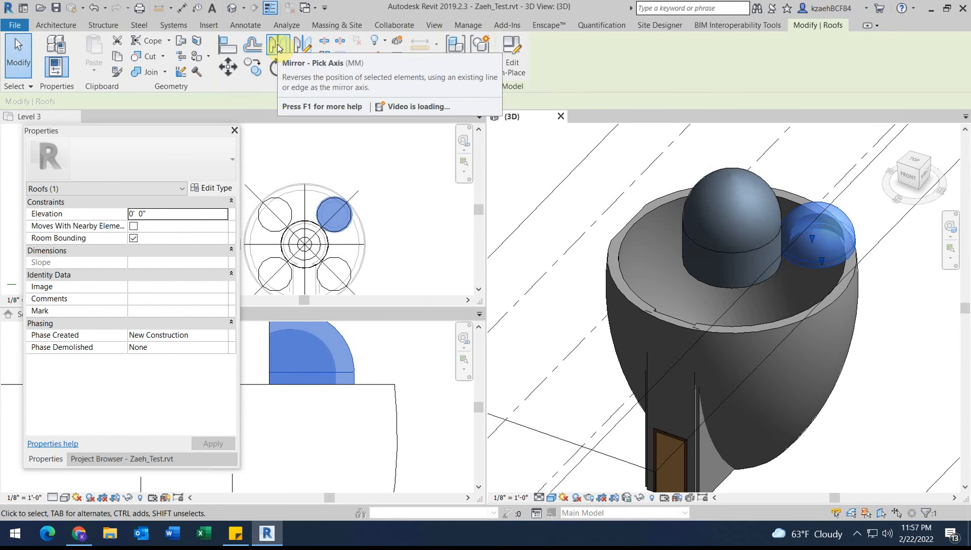
pyautogui.click(278, 48)
pyautogui.click(336, 246)
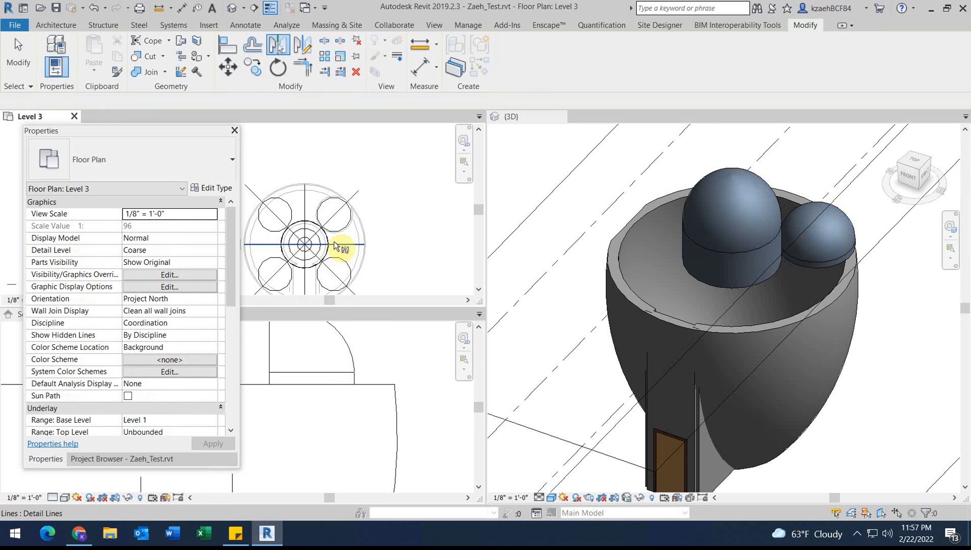
pyautogui.scroll(1, 340, 231)
pyautogui.scroll(1, 341, 230)
pyautogui.press('Escape')
pyautogui.click(348, 231)
pyautogui.press('Escape')
# - Mirror the small dome about the plan's horizontal center line onto the front tower on the same side
pyautogui.click(796, 213)
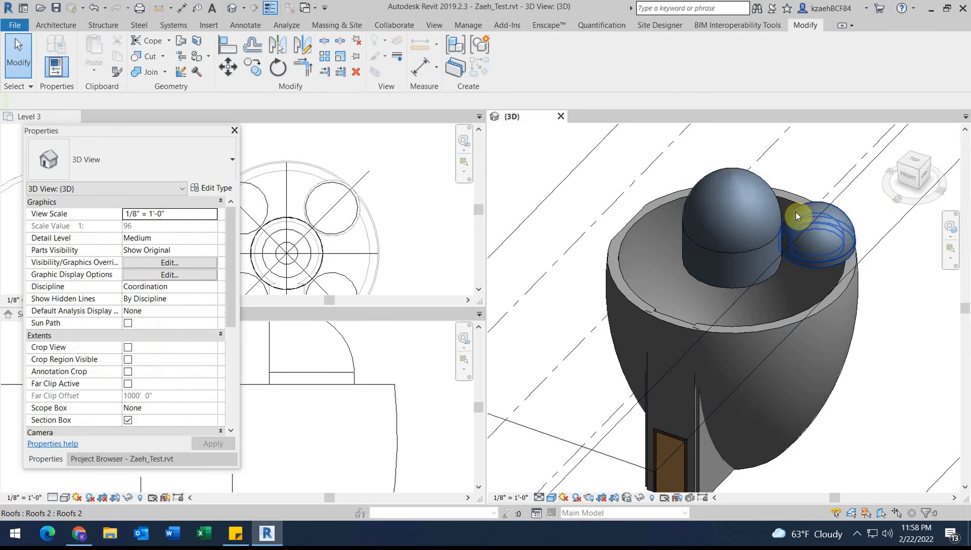
pyautogui.click(796, 213)
pyautogui.moveTo(322, 175); pyautogui.dragTo(361, 170, button='middle')
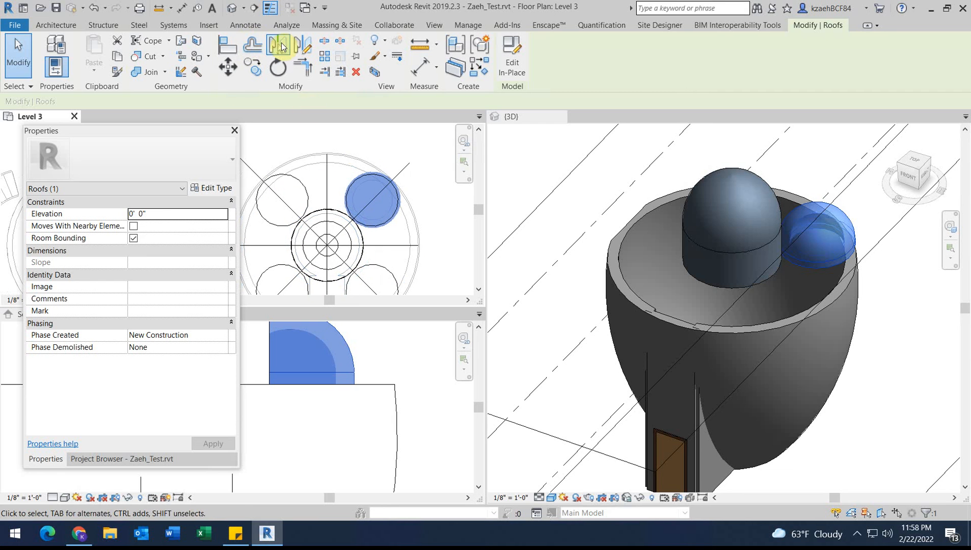
pyautogui.click(278, 45)
pyautogui.click(373, 248)
# - Select both small domes and mirror them together about the plan's vertical center line onto the two opposite towers
pyautogui.scroll(-2, 368, 214)
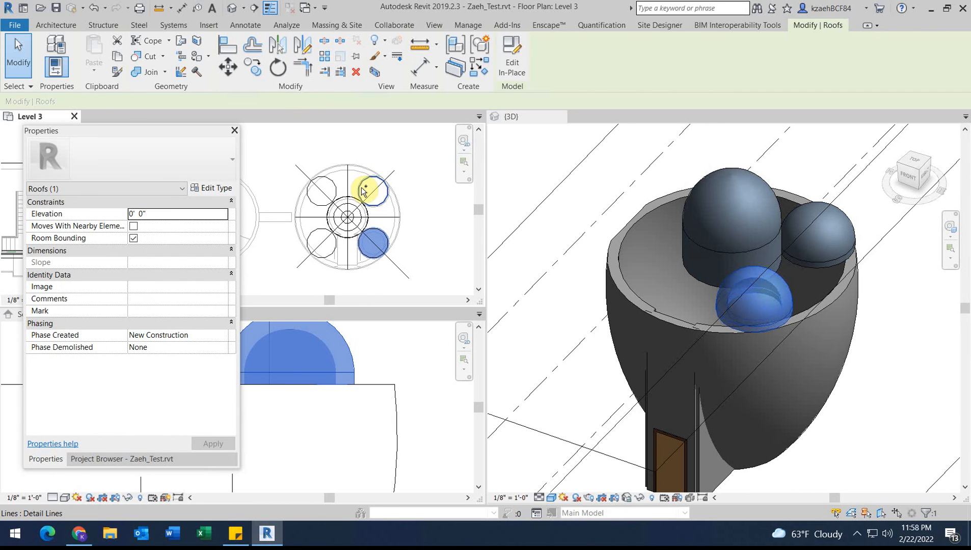
pyautogui.keyDown('ctrl'); pyautogui.click(363, 190); pyautogui.keyUp('ctrl')
pyautogui.click(457, 217)
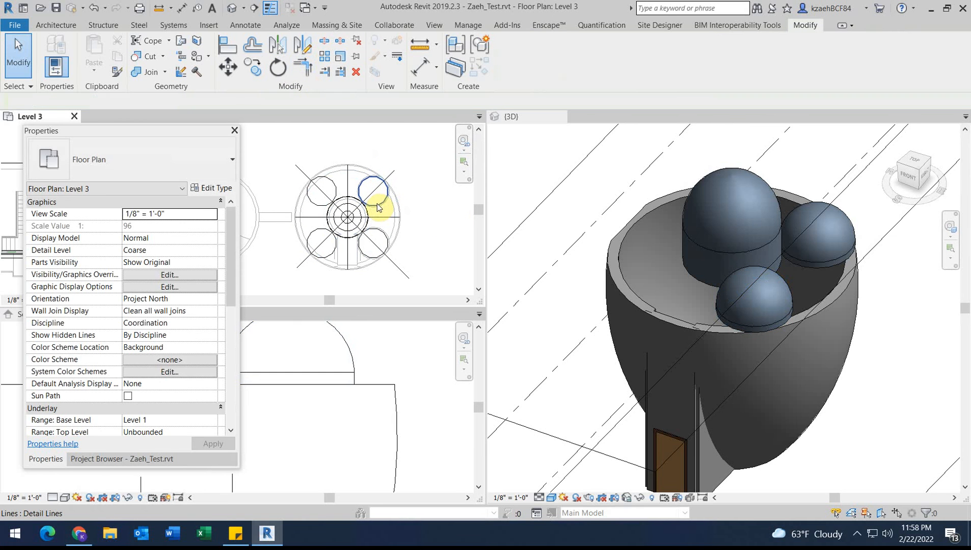
pyautogui.click(377, 206)
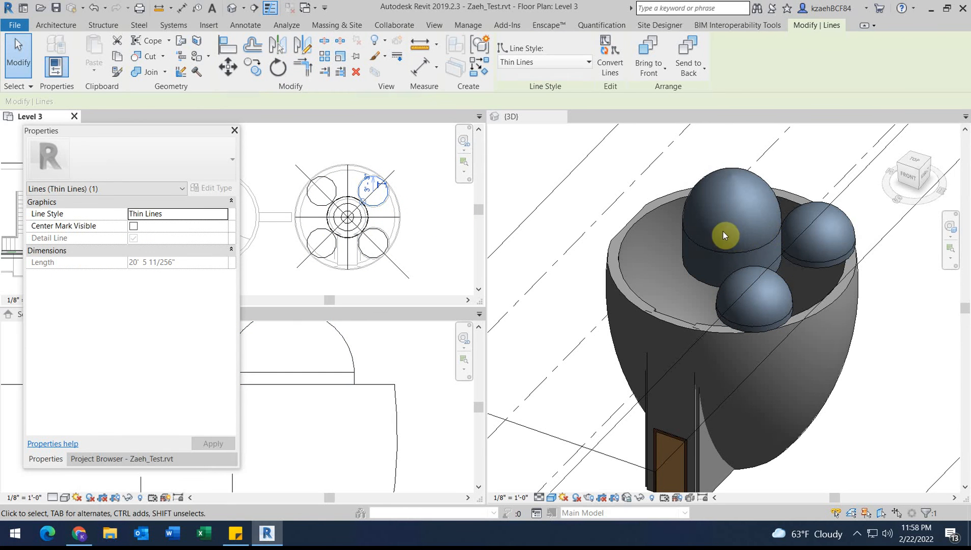
pyautogui.scroll(4, 379, 199)
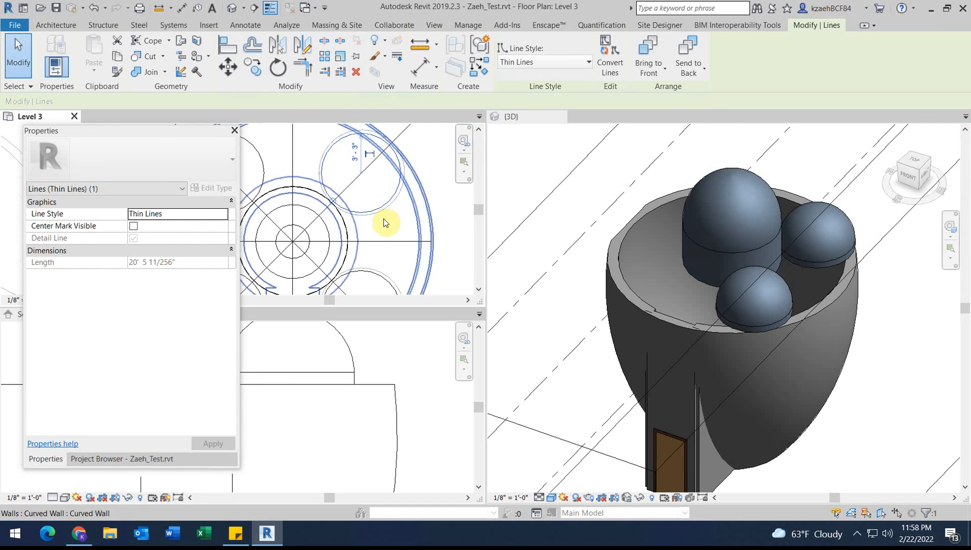
pyautogui.click(382, 214)
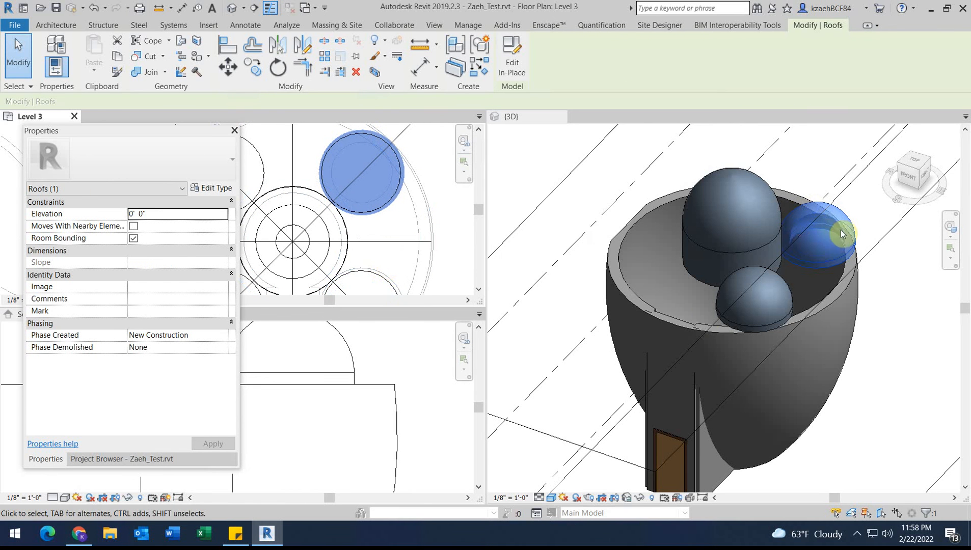
pyautogui.keyDown('ctrl'); pyautogui.click(372, 264); pyautogui.keyUp('ctrl')
pyautogui.scroll(-3, 325, 158)
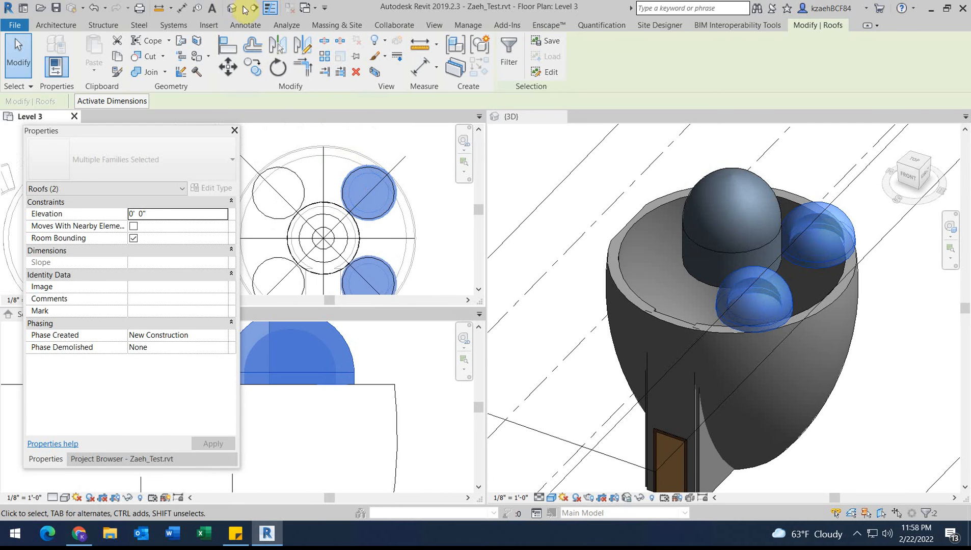
pyautogui.click(278, 50)
pyautogui.click(324, 170)
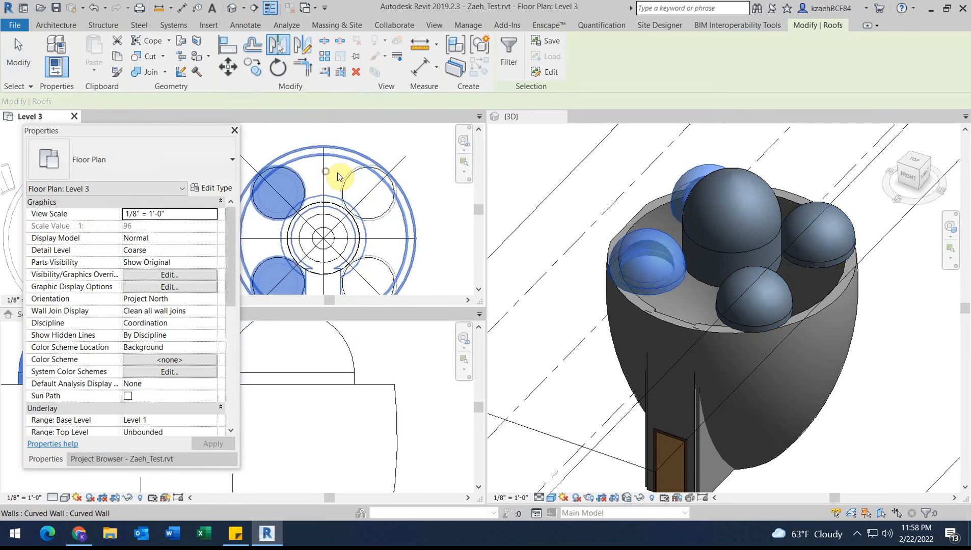
# - Examine the four tower domes and the open area between them in 3D, from above and from the left side
pyautogui.scroll(-2, 779, 256)
pyautogui.scroll(2, 741, 275)
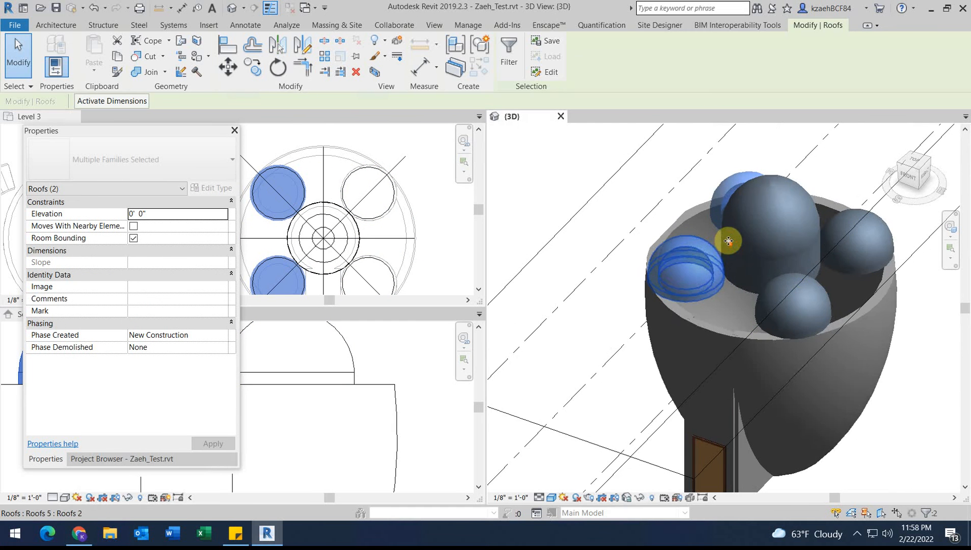
pyautogui.scroll(2, 734, 245)
pyautogui.scroll(-1, 685, 259)
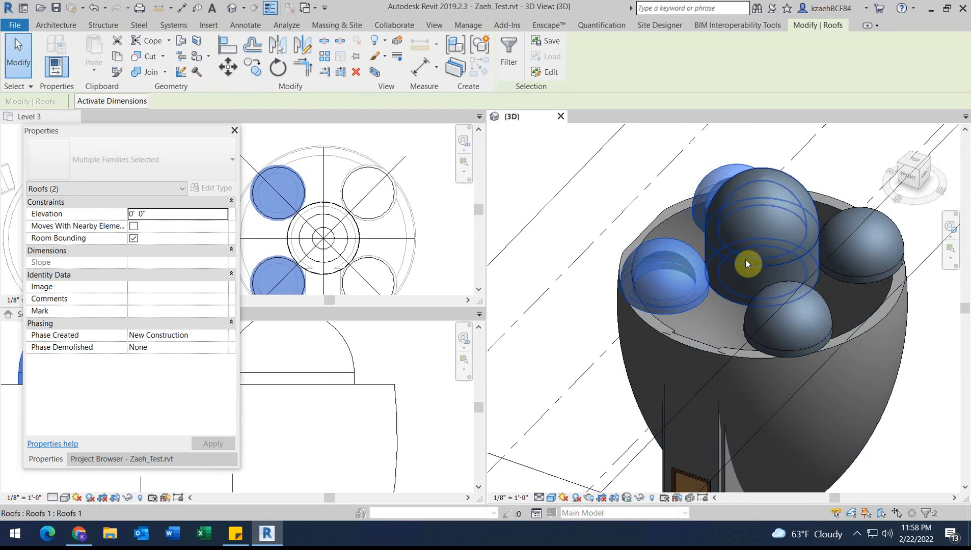
pyautogui.scroll(-1, 685, 280)
pyautogui.keyDown('shift'); pyautogui.moveTo(750, 306); pyautogui.dragTo(878, 414, button='middle'); pyautogui.keyUp('shift')
pyautogui.scroll(5, 732, 229)
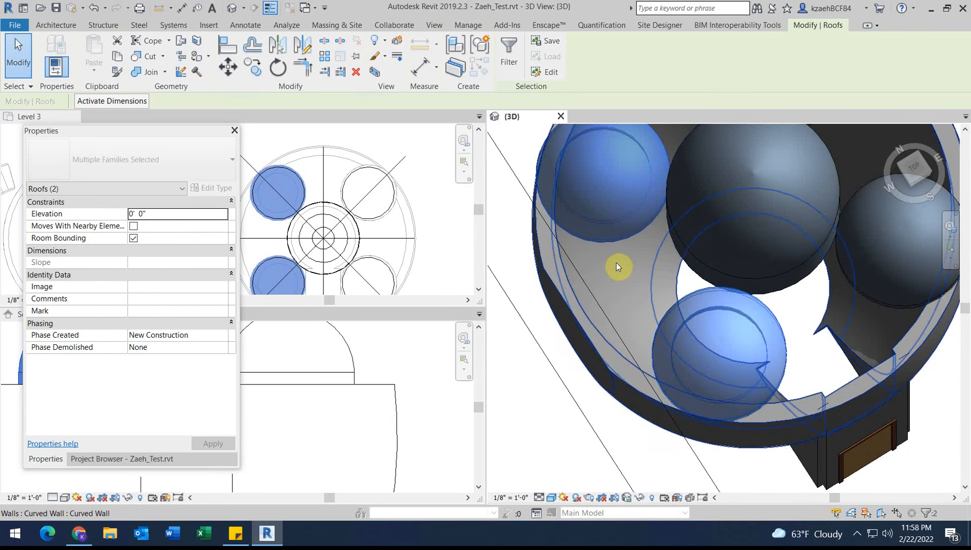
pyautogui.scroll(-4, 618, 266)
pyautogui.scroll(-3, 735, 284)
pyautogui.keyDown('shift'); pyautogui.moveTo(728, 298); pyautogui.dragTo(605, 278, button='middle'); pyautogui.keyUp('shift')
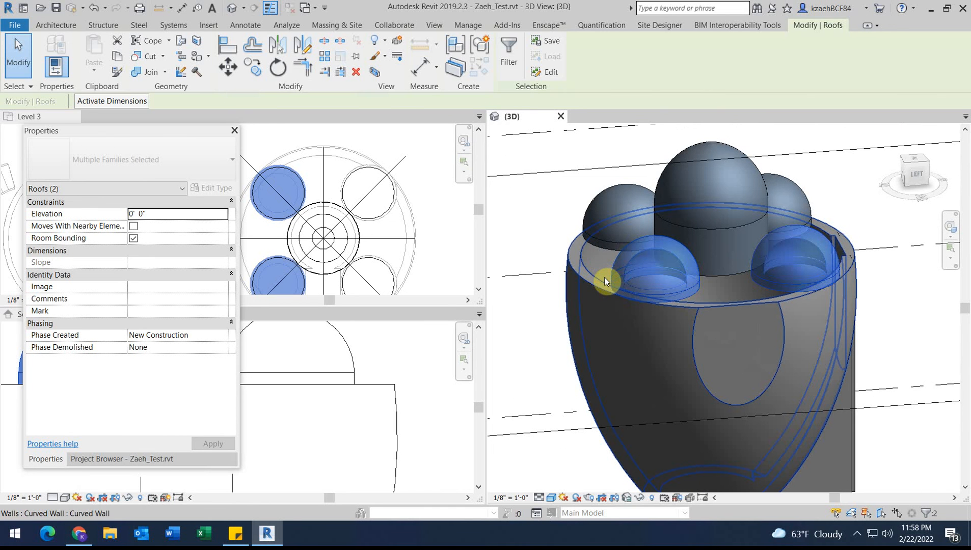
pyautogui.click(413, 138)
pyautogui.scroll(-1, 299, 248)
pyautogui.moveTo(299, 248); pyautogui.dragTo(363, 207, button='middle')
pyautogui.click(450, 272)
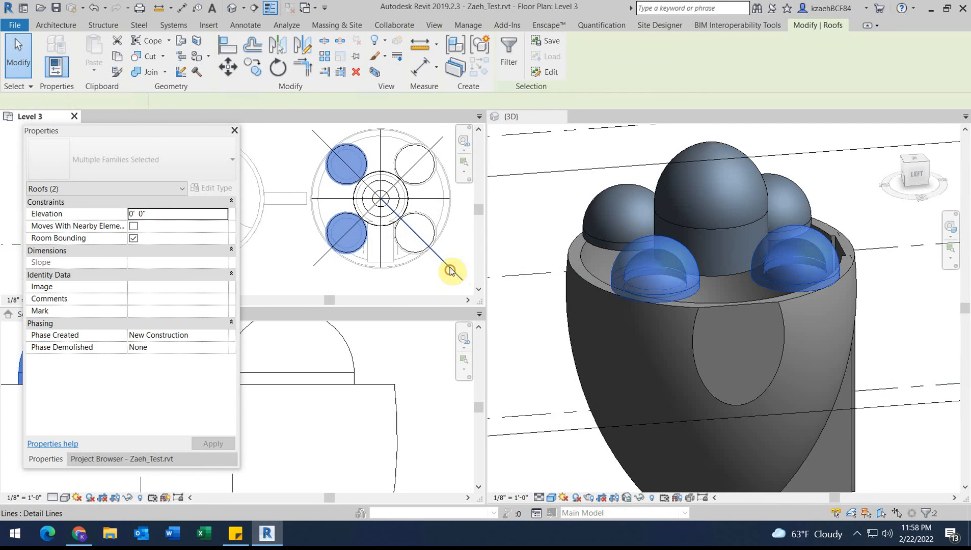
pyautogui.click(450, 271)
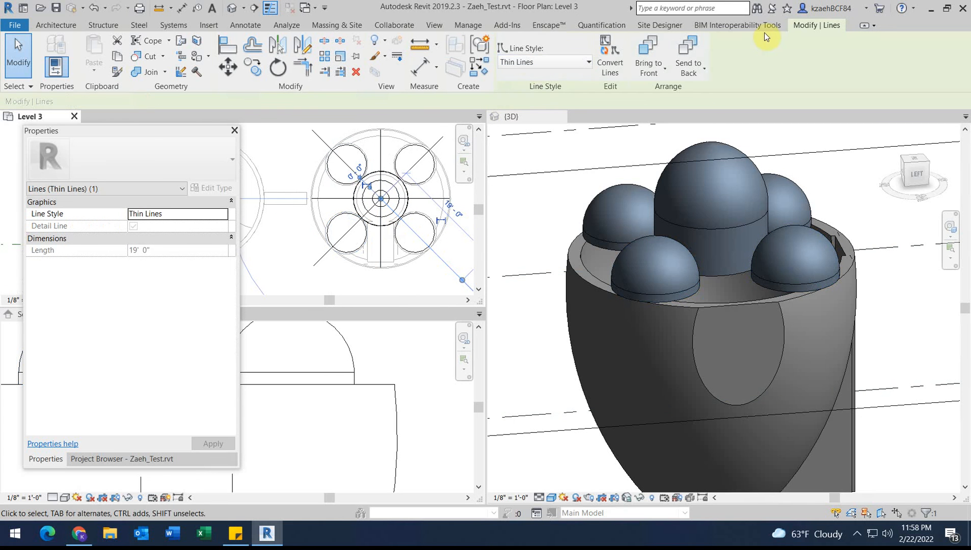
# - Start a roof by footprint on Level 3 and pick the outer edges of the curved wall as its circular boundary
pyautogui.click(51, 24)
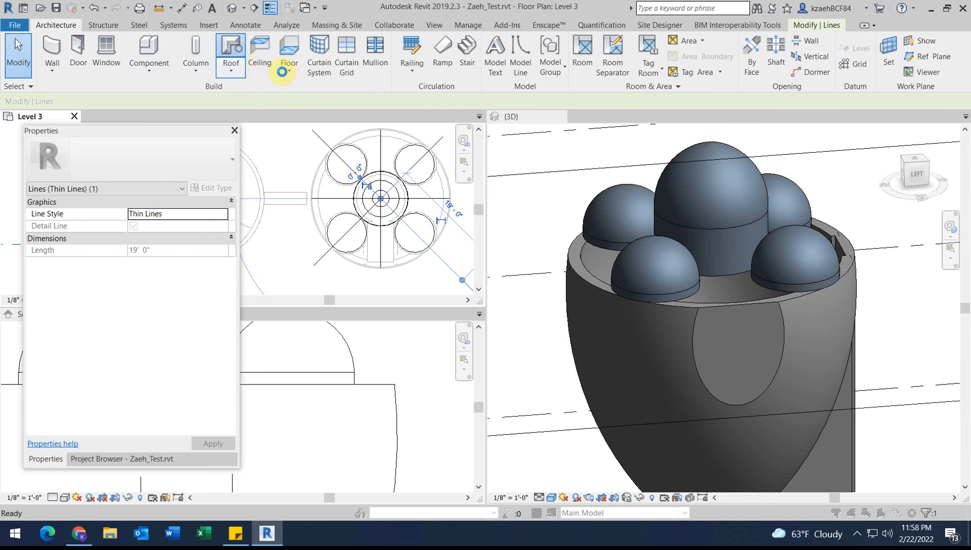
pyautogui.click(410, 238)
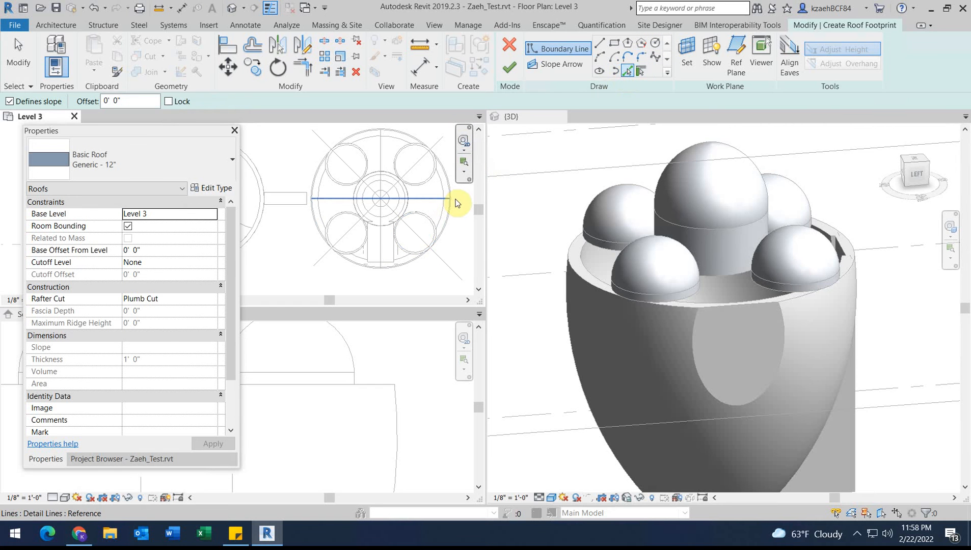
pyautogui.click(450, 215)
pyautogui.click(364, 130)
pyautogui.scroll(5, 288, 204)
pyautogui.scroll(-5, 288, 206)
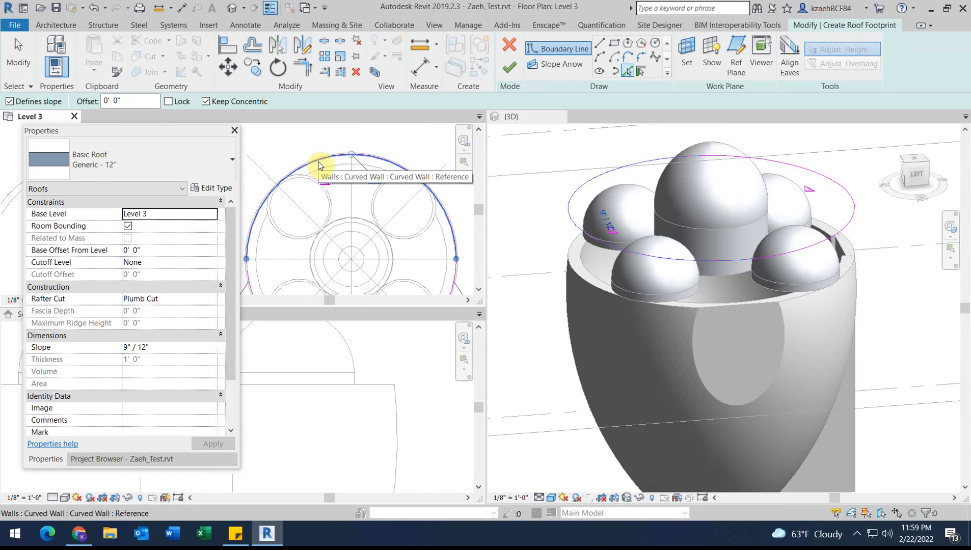
# - Turn off Defines Slope for both boundary arcs of the circular roof footprint
pyautogui.press('Tab')
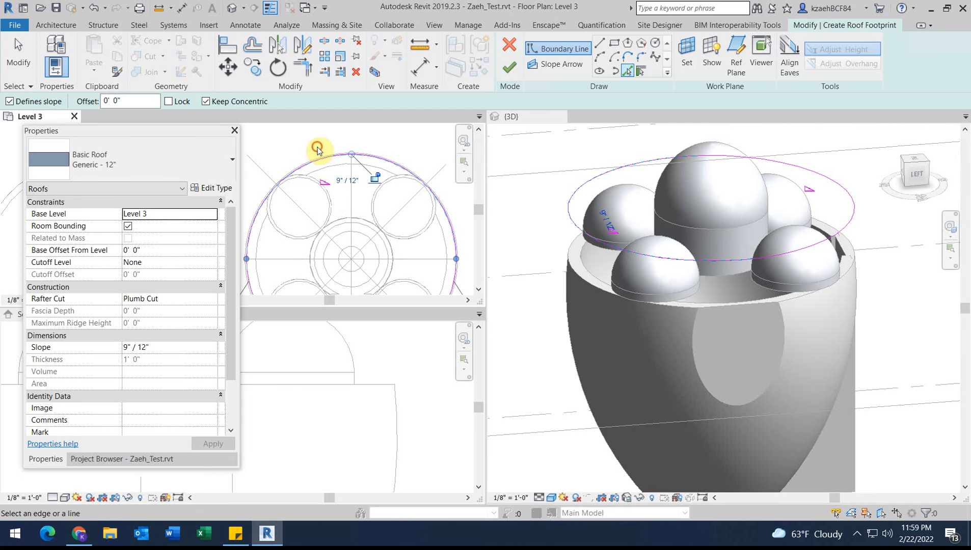
pyautogui.click(319, 163)
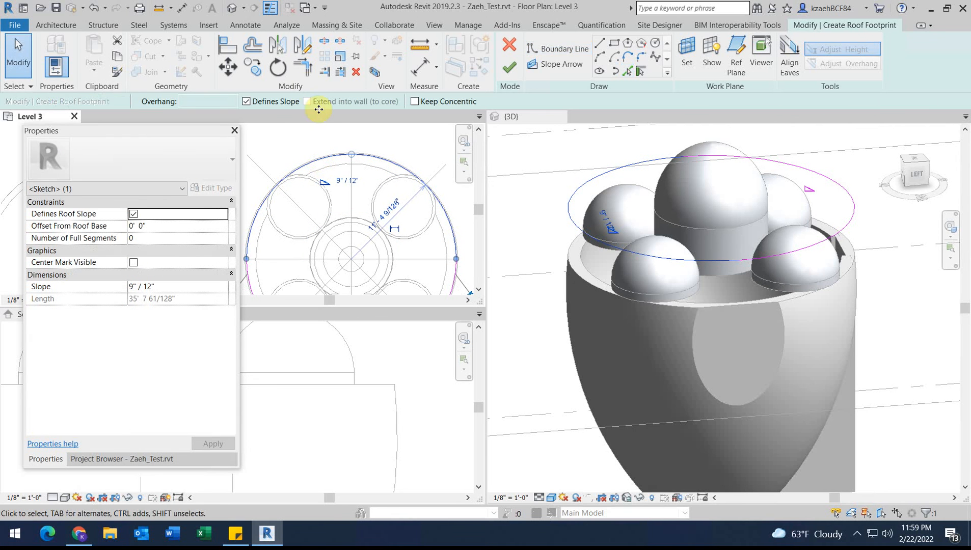
pyautogui.moveTo(299, 237)
pyautogui.mouseDown(button='middle')
pyautogui.moveTo(290, 140)
pyautogui.moveTo(342, 282)
pyautogui.moveTo(290, 221)
pyautogui.mouseUp(button='middle')
pyautogui.click(296, 255)
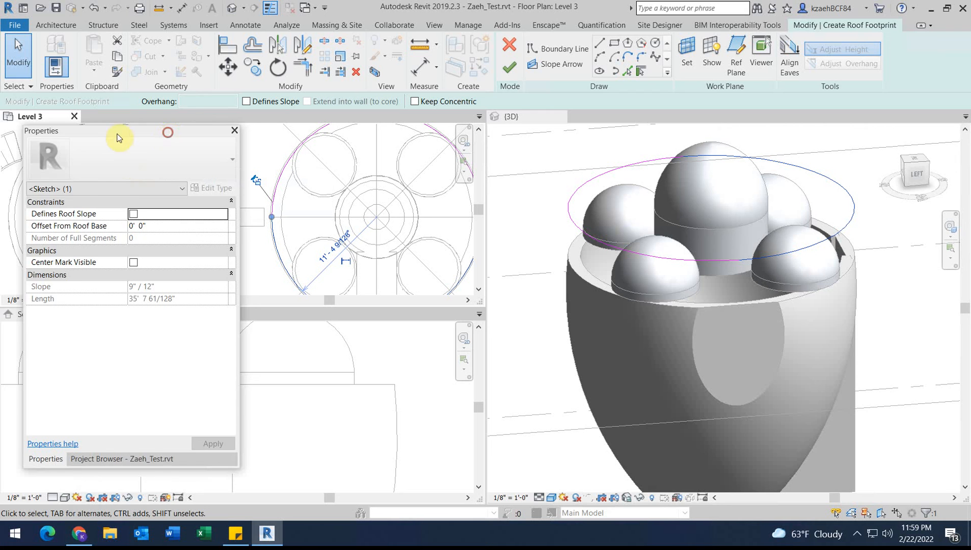
pyautogui.moveTo(158, 132); pyautogui.dragTo(90, 137)
pyautogui.moveTo(370, 218); pyautogui.dragTo(298, 245, button='middle')
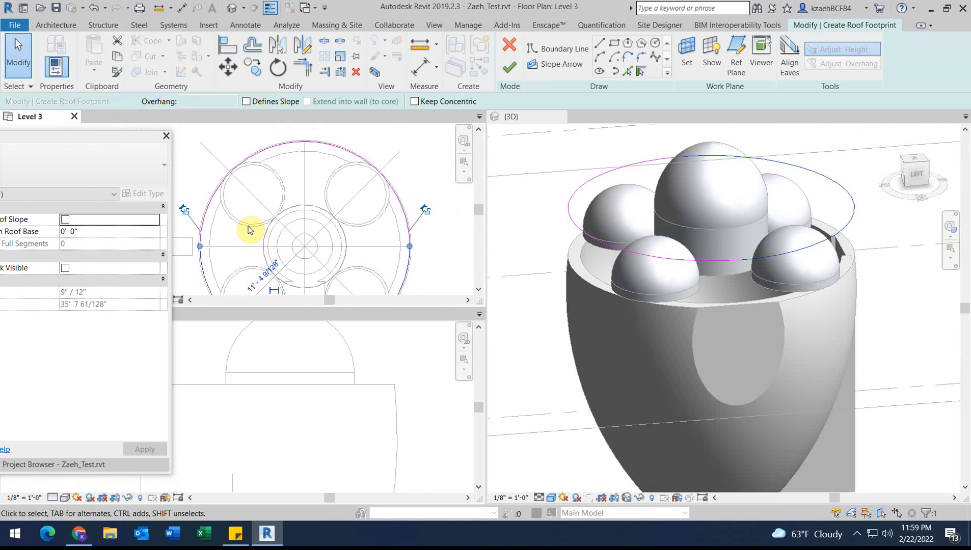
pyautogui.click(253, 237)
pyautogui.scroll(3, 253, 229)
pyautogui.scroll(-4, 259, 229)
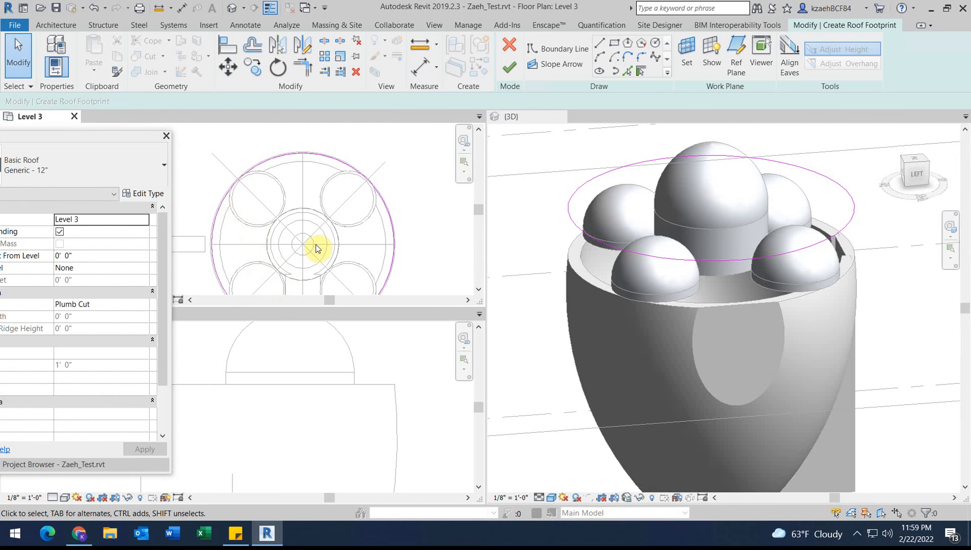
pyautogui.moveTo(360, 225); pyautogui.dragTo(396, 211, button='middle')
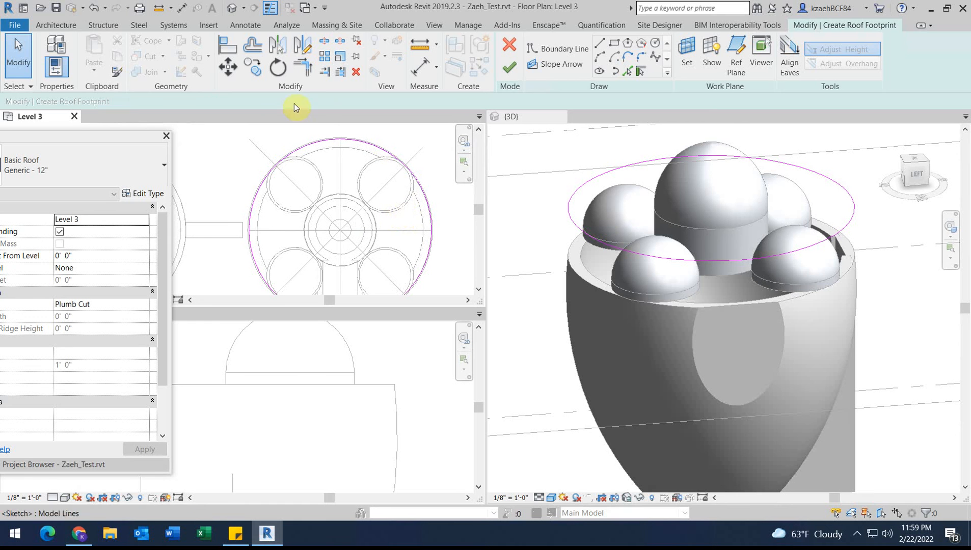
# - Pick the circular edge of one small tower and the arcs of the central tower's curved wall as inner roof boundaries
pyautogui.click(630, 70)
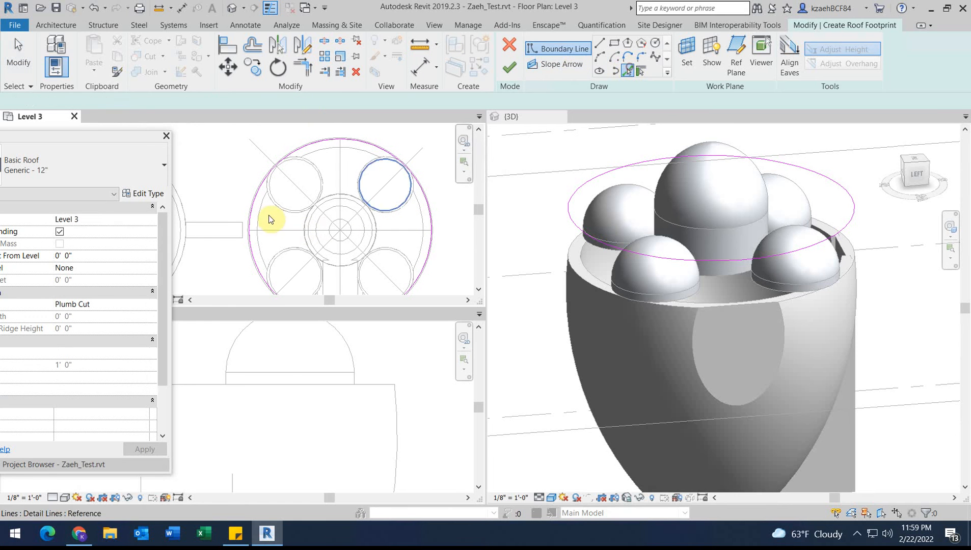
pyautogui.scroll(2, 292, 213)
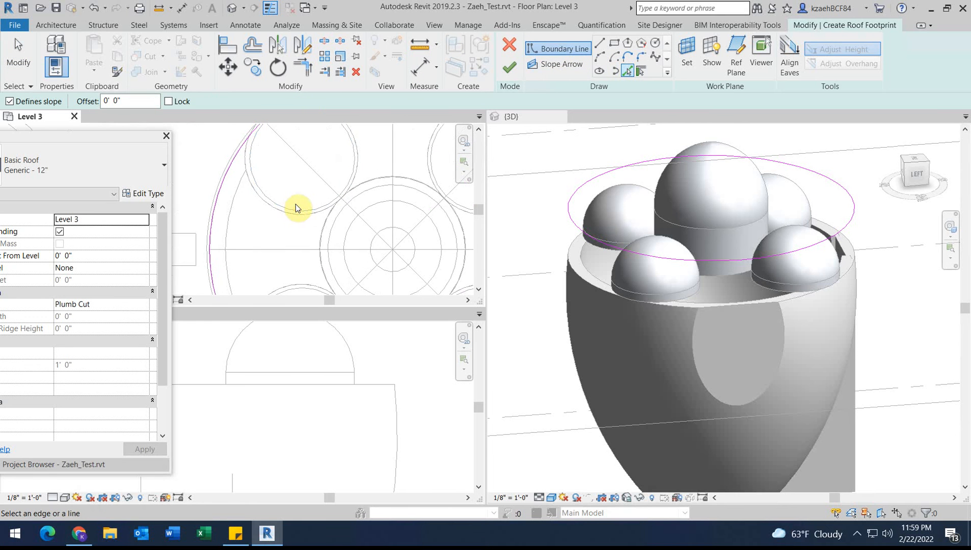
pyautogui.click(293, 208)
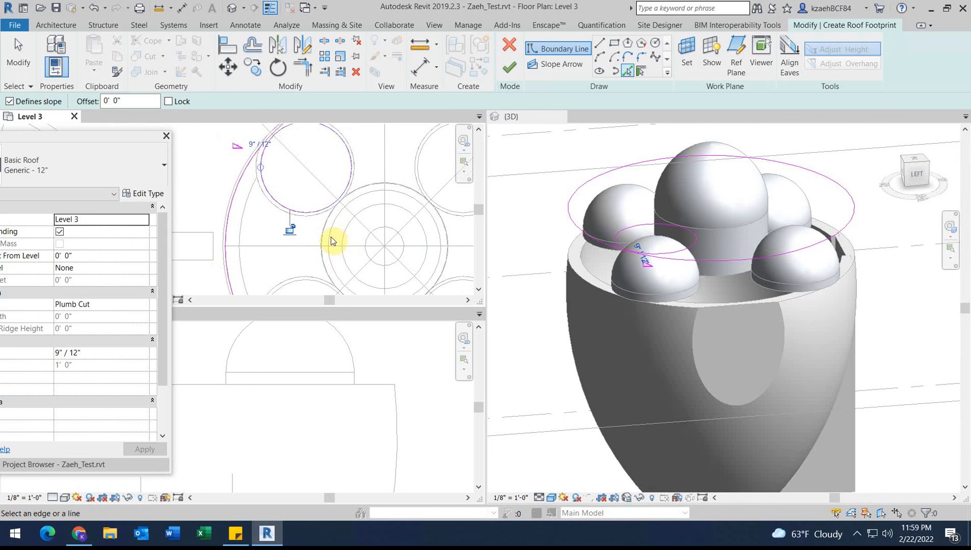
pyautogui.click(331, 238)
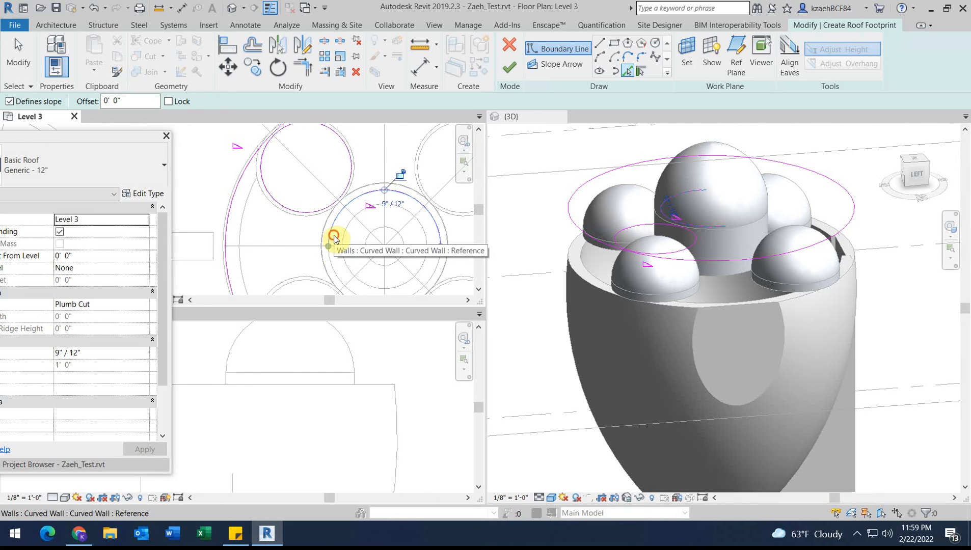
pyautogui.click(333, 269)
pyautogui.scroll(-1, 325, 217)
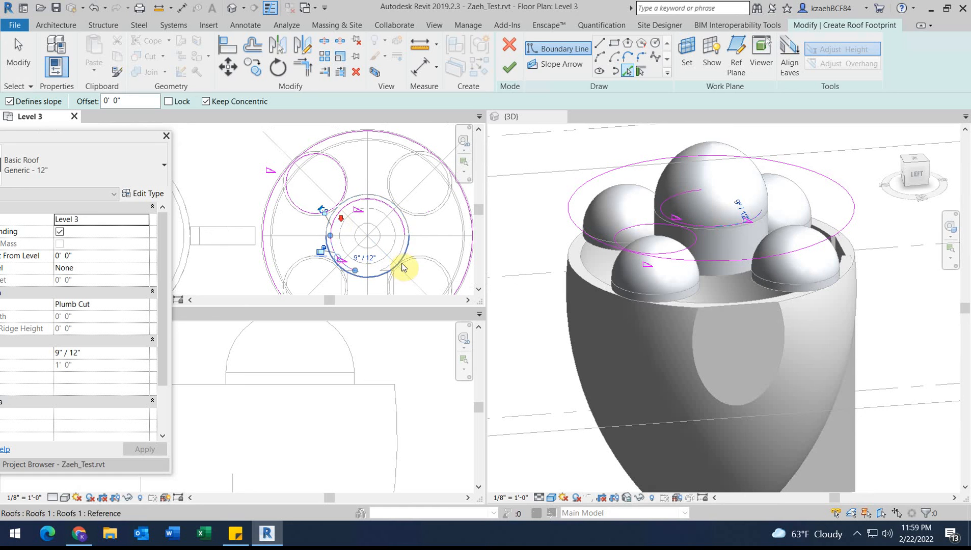
pyautogui.click(399, 256)
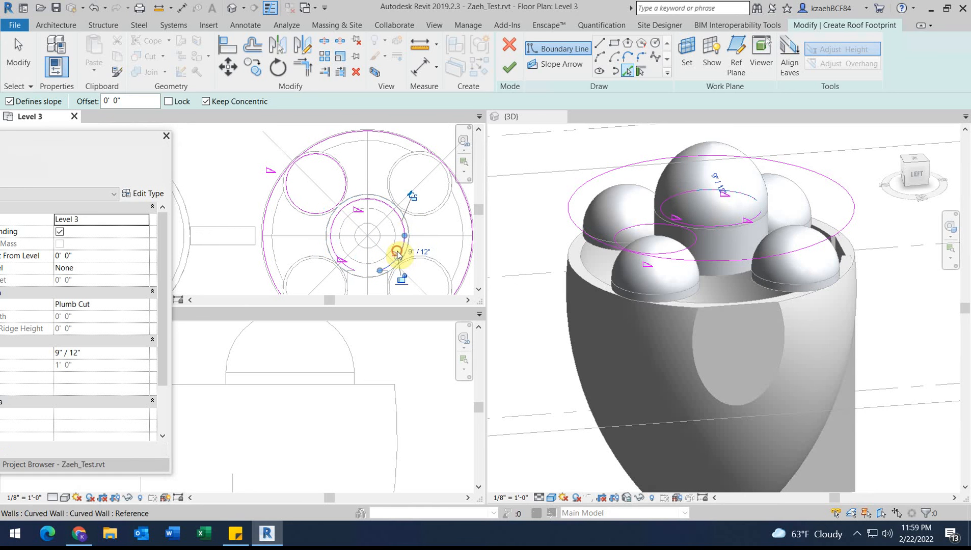
# - Pick the circular edges of the remaining three small towers as inner roof boundaries
pyautogui.click(401, 168)
pyautogui.scroll(-2, 347, 212)
pyautogui.click(321, 179)
pyautogui.click(413, 219)
pyautogui.moveTo(379, 189); pyautogui.dragTo(355, 259, button='middle')
pyautogui.scroll(4, 367, 232)
pyautogui.scroll(-2, 392, 232)
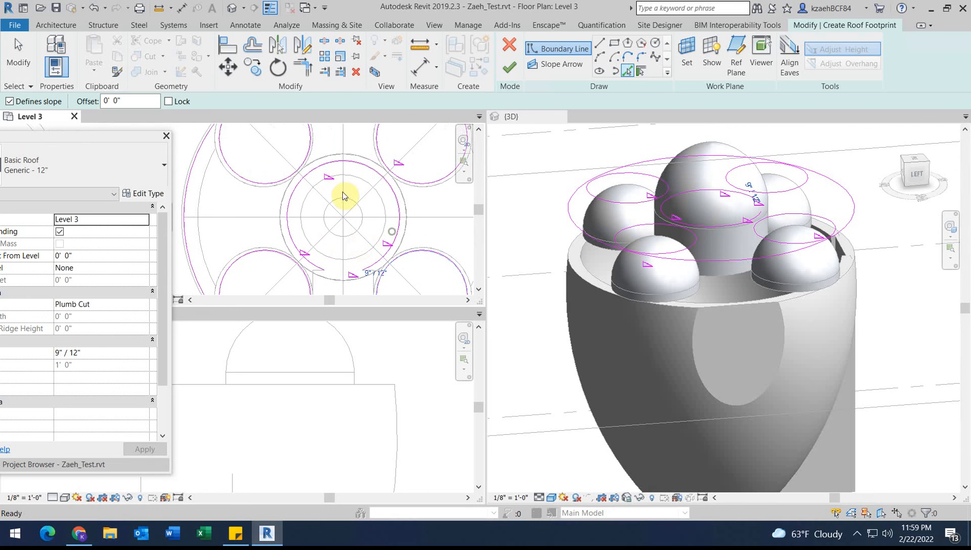
# - Select all the roof boundary lines and turn off Defines Slope for them
pyautogui.press('Escape')
pyautogui.scroll(-5, 306, 206)
pyautogui.moveTo(257, 155); pyautogui.dragTo(387, 270)
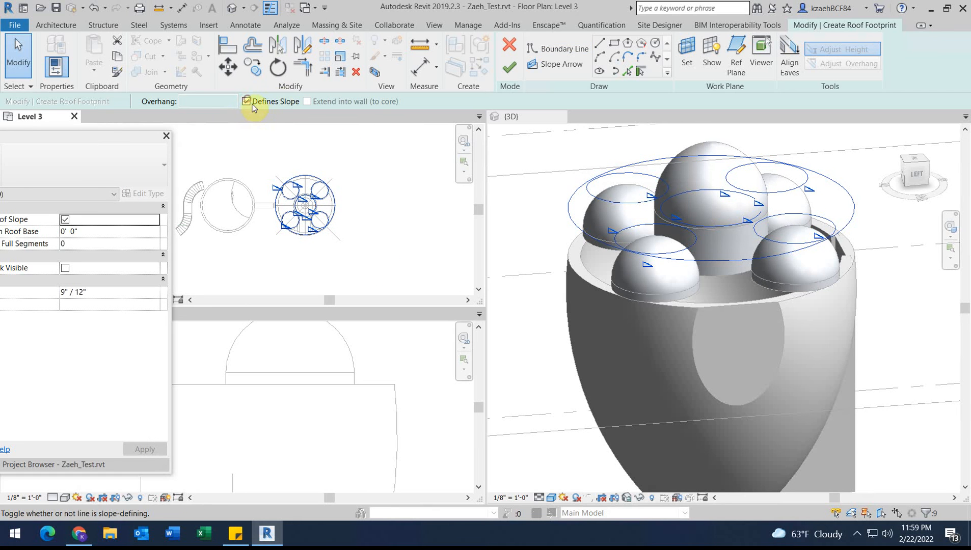
pyautogui.click(353, 195)
# - Trim the two open arcs of the central tower boundary to each other to close its circle
pyautogui.scroll(6, 278, 224)
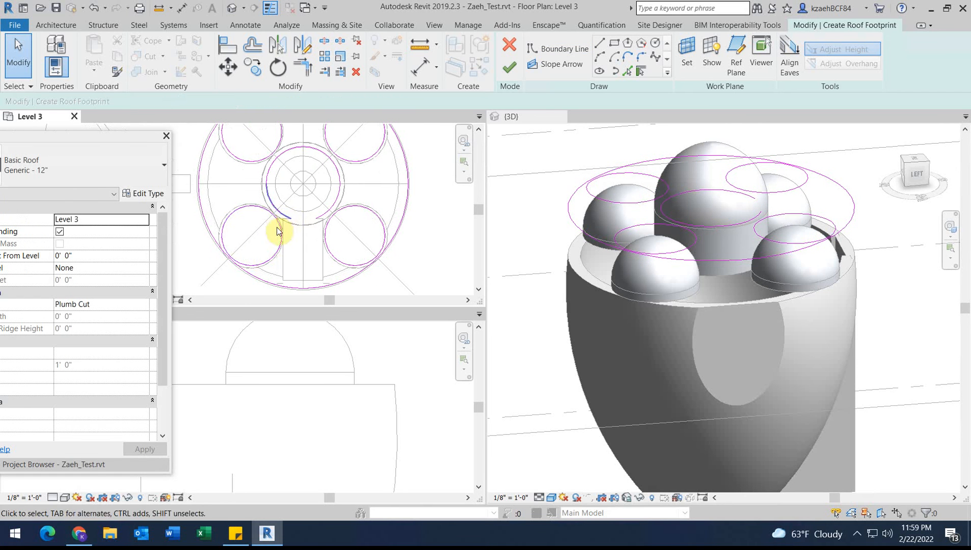
pyautogui.scroll(3, 304, 196)
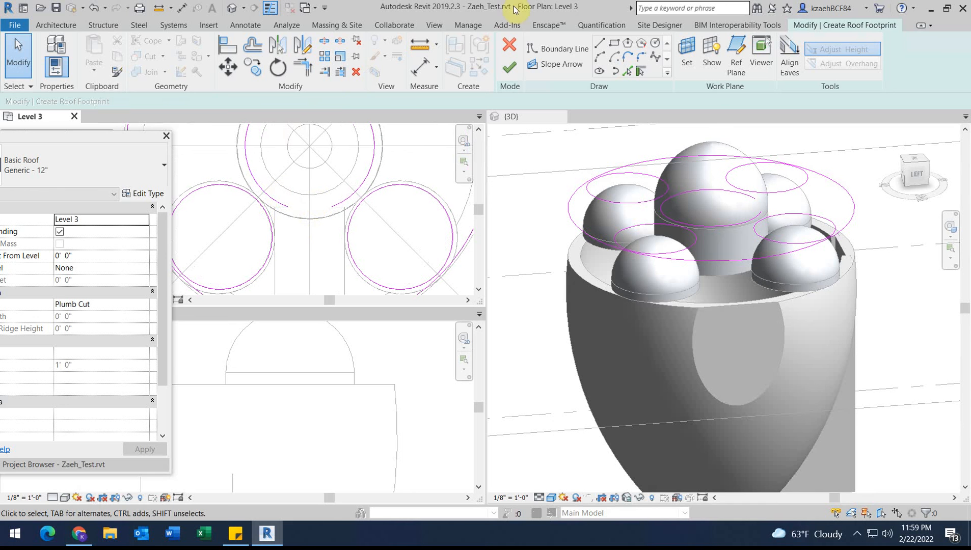
pyautogui.click(301, 68)
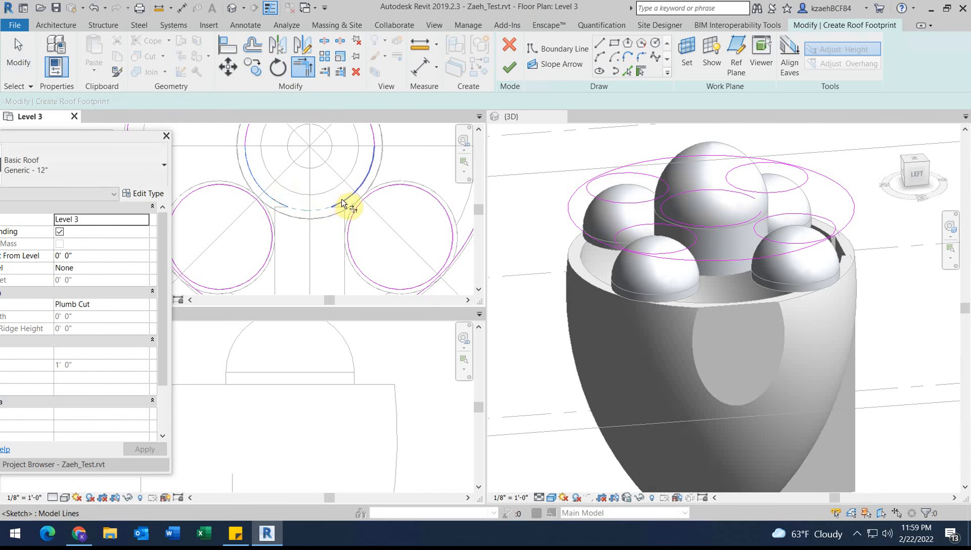
pyautogui.scroll(-5, 311, 204)
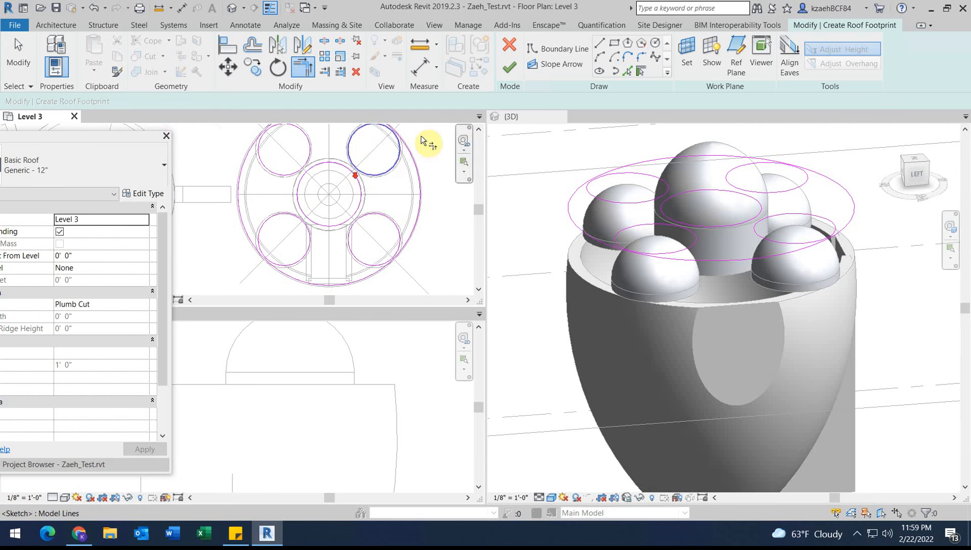
# - Check the boundary loops around all the towers and finish the footprint roof
pyautogui.scroll(2, 244, 278)
pyautogui.moveTo(422, 240); pyautogui.dragTo(266, 250, button='middle')
pyautogui.scroll(5, 354, 259)
pyautogui.scroll(-4, 354, 260)
pyautogui.scroll(-3, 353, 257)
pyautogui.moveTo(336, 179); pyautogui.dragTo(346, 249, button='middle')
pyautogui.moveTo(304, 278); pyautogui.dragTo(317, 244, button='middle')
pyautogui.scroll(1, 281, 228)
pyautogui.scroll(1, 270, 150)
pyautogui.scroll(-1, 288, 163)
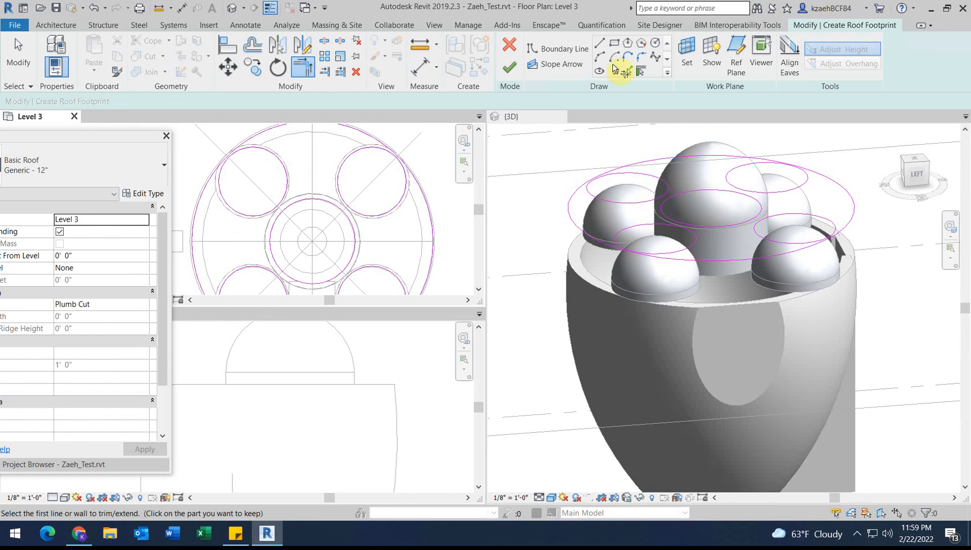
pyautogui.click(507, 72)
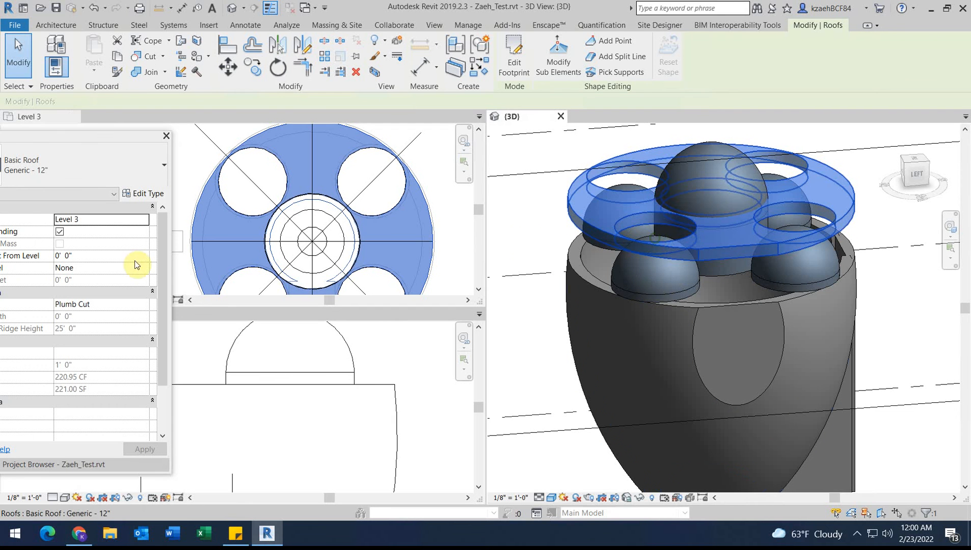
# - Bring the Properties palette fully into view and examine the new roof's height against the domes and curved wall in the South elevation
pyautogui.moveTo(56, 141); pyautogui.dragTo(110, 139)
pyautogui.scroll(-5, 314, 399)
pyautogui.click(294, 406)
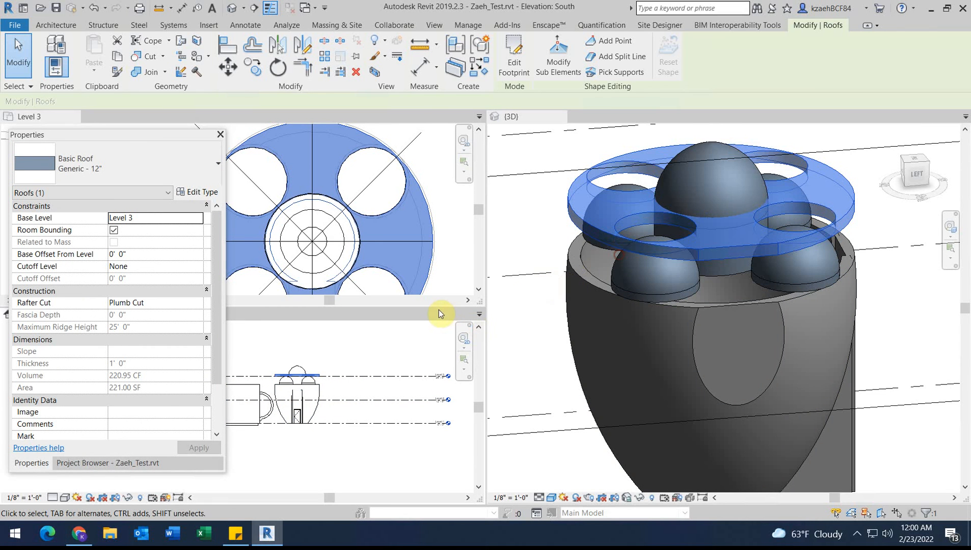
pyautogui.click(553, 116)
pyautogui.scroll(-4, 280, 420)
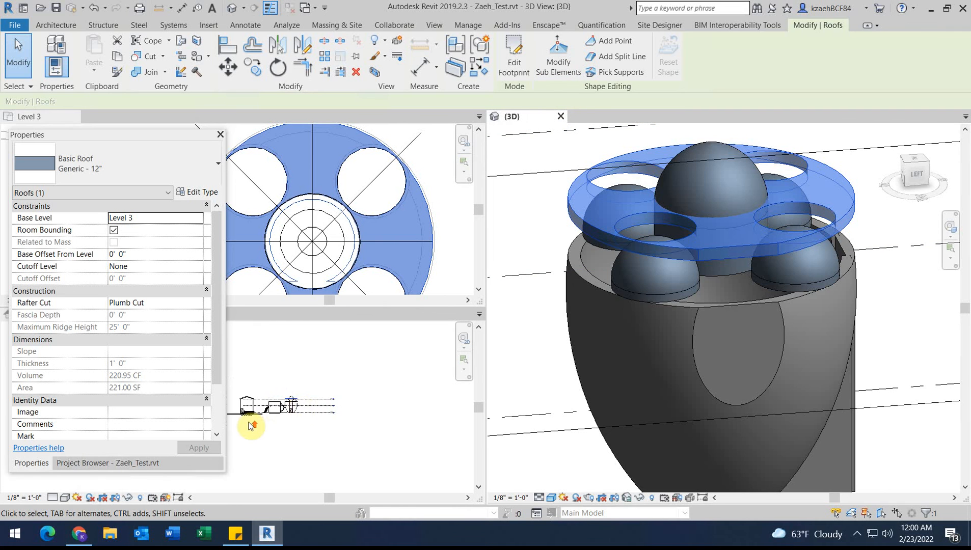
pyautogui.scroll(5, 251, 423)
pyautogui.scroll(4, 415, 355)
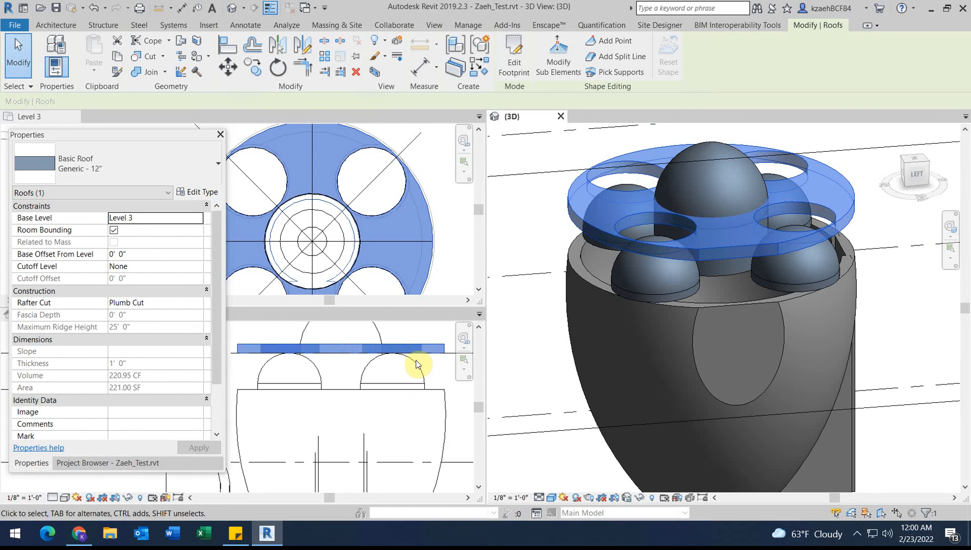
pyautogui.click(423, 371)
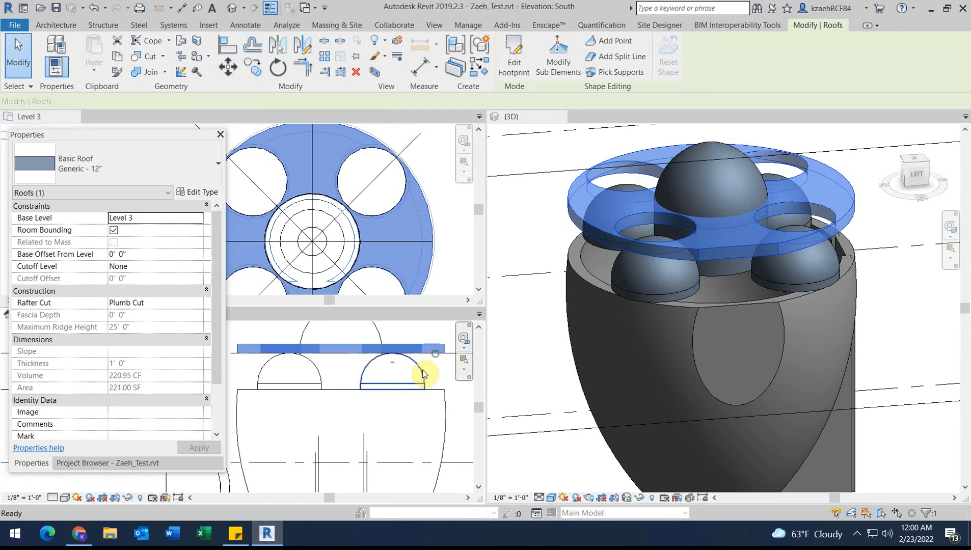
pyautogui.moveTo(428, 371); pyautogui.dragTo(410, 401, button='middle')
pyautogui.press('i')
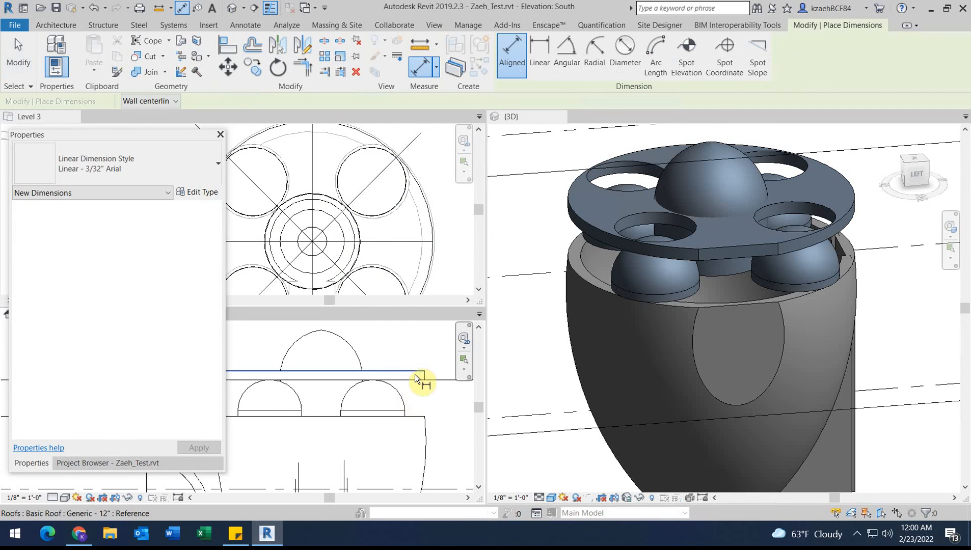
pyautogui.press('Escape')
pyautogui.press('Escape')
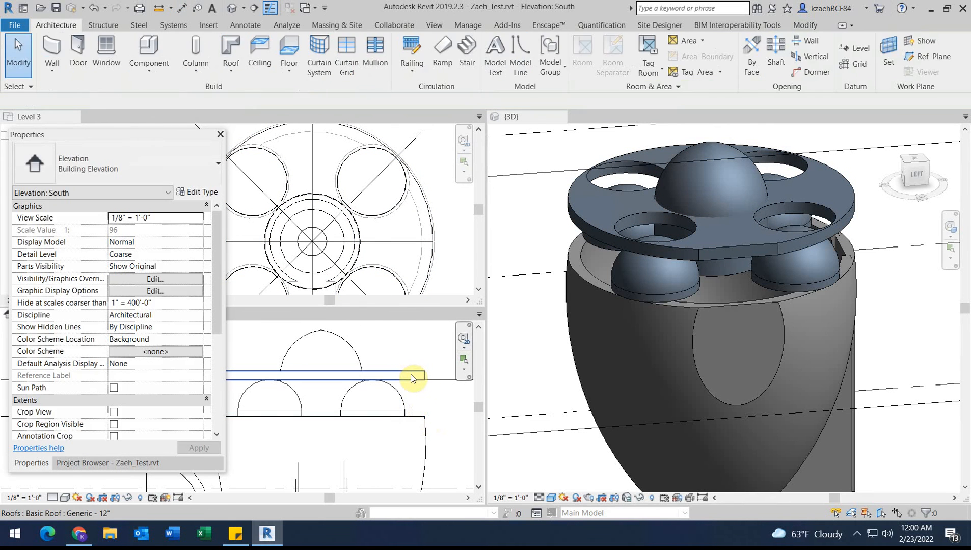
# - Select the flat footprint roof in the South elevation and set its Base Offset From Level to -5' 0"
pyautogui.click(412, 375)
pyautogui.click(134, 255)
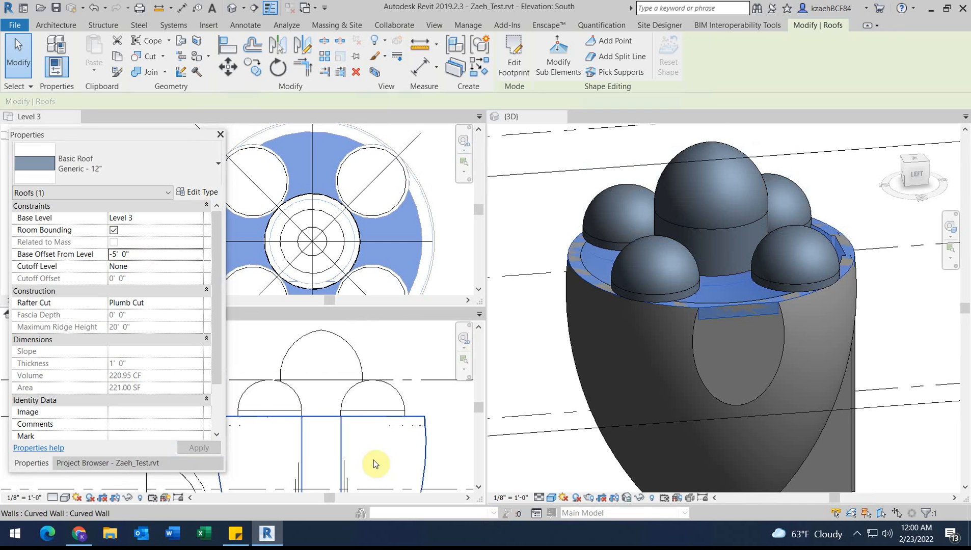
# - Examine the lowered roof between the towers and the curved wall in 3D from the front and above, with the section box selected
pyautogui.scroll(-3, 813, 261)
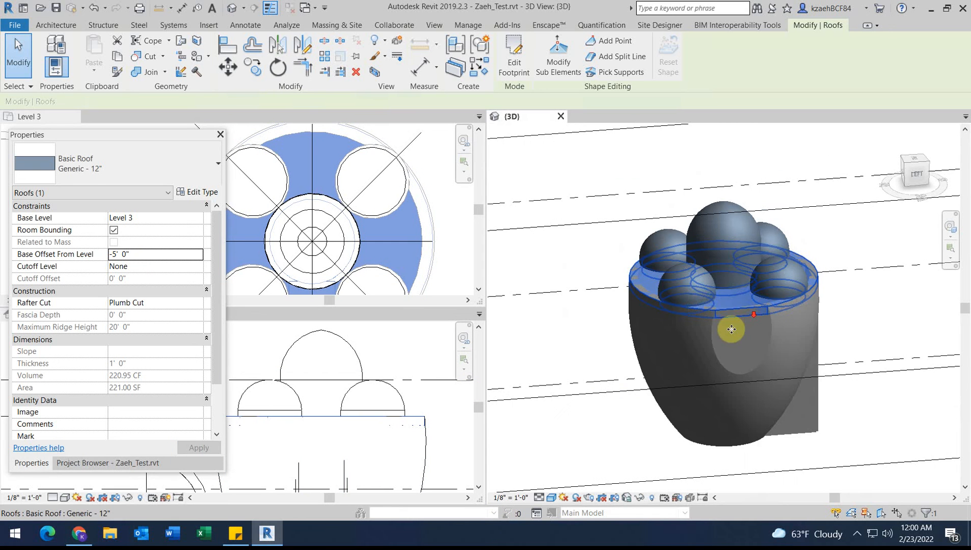
pyautogui.keyDown('shift'); pyautogui.moveTo(782, 360); pyautogui.dragTo(525, 379, button='middle'); pyautogui.keyUp('shift')
pyautogui.click(767, 351)
pyautogui.scroll(-3, 737, 351)
pyautogui.keyDown('shift'); pyautogui.moveTo(736, 351); pyautogui.dragTo(674, 357, button='middle'); pyautogui.keyUp('shift')
pyautogui.click(714, 297)
pyautogui.moveTo(665, 442)
pyautogui.keyDown('shift'); pyautogui.mouseDown(button='middle')
pyautogui.moveTo(678, 338)
pyautogui.moveTo(670, 338)
pyautogui.moveTo(657, 245)
pyautogui.moveTo(646, 292)
pyautogui.moveTo(642, 239)
pyautogui.moveTo(626, 286)
pyautogui.moveTo(694, 286)
pyautogui.moveTo(673, 386)
pyautogui.moveTo(698, 304)
pyautogui.moveTo(774, 449)
pyautogui.moveTo(719, 313)
pyautogui.moveTo(667, 425)
pyautogui.mouseUp(button='middle'); pyautogui.keyUp('shift')
pyautogui.scroll(5, 645, 287)
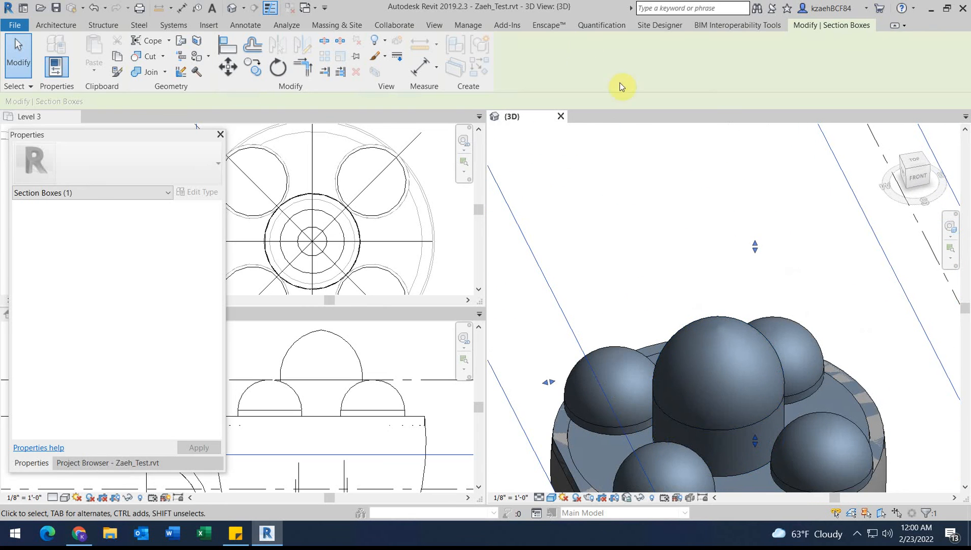